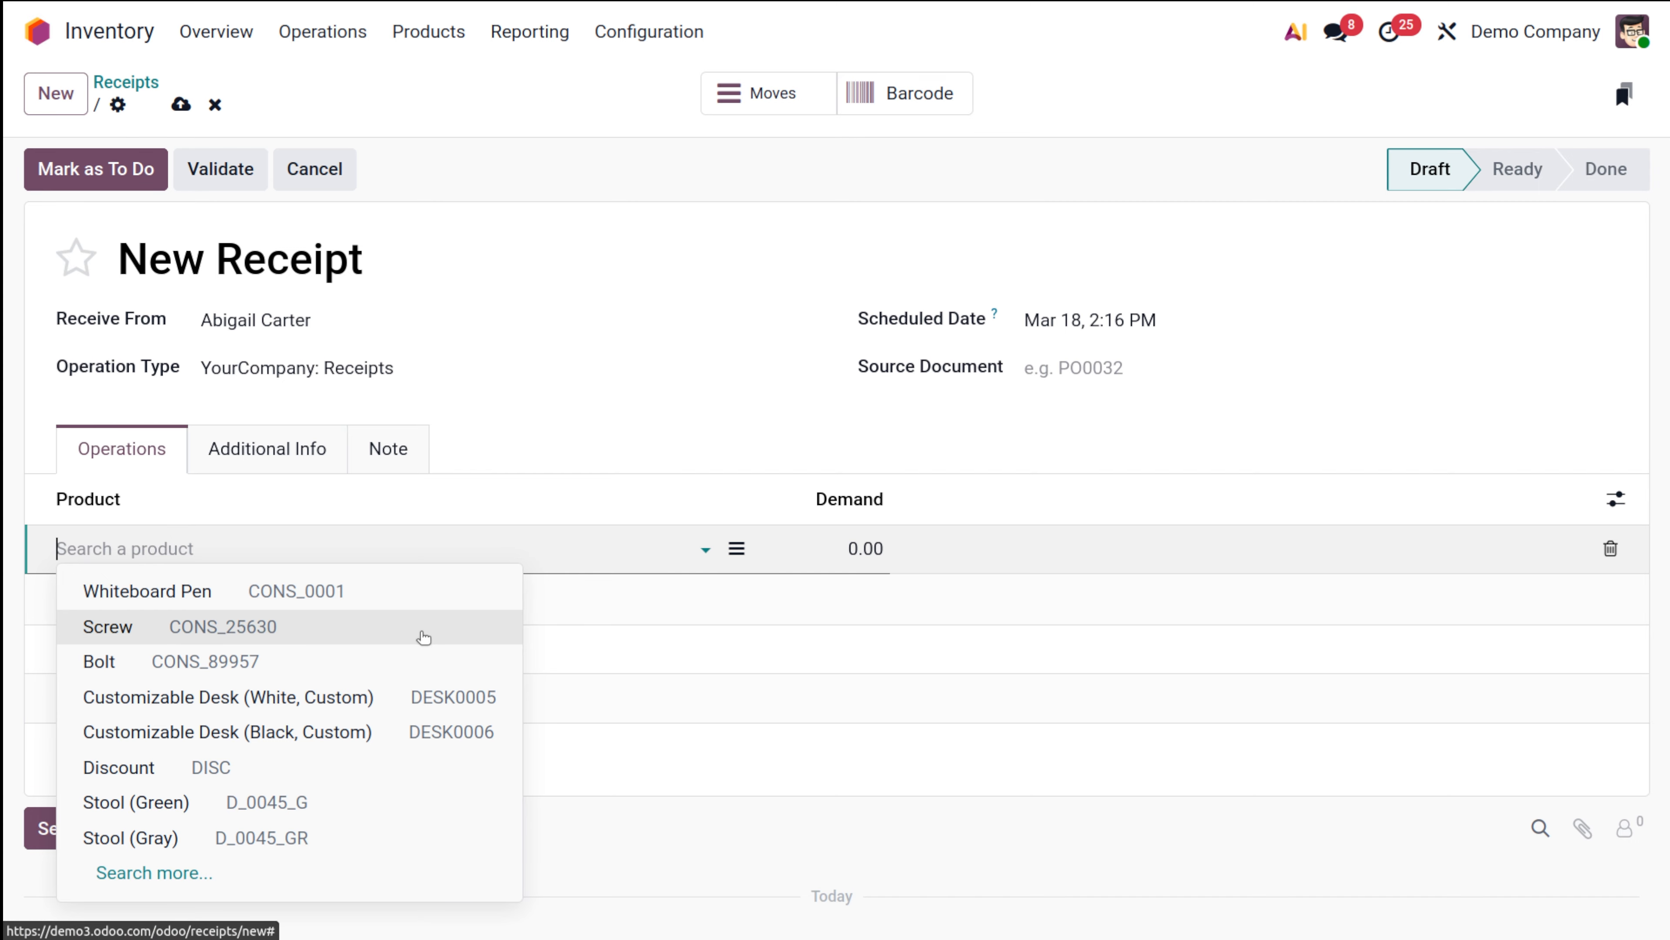
pyautogui.write('acc')
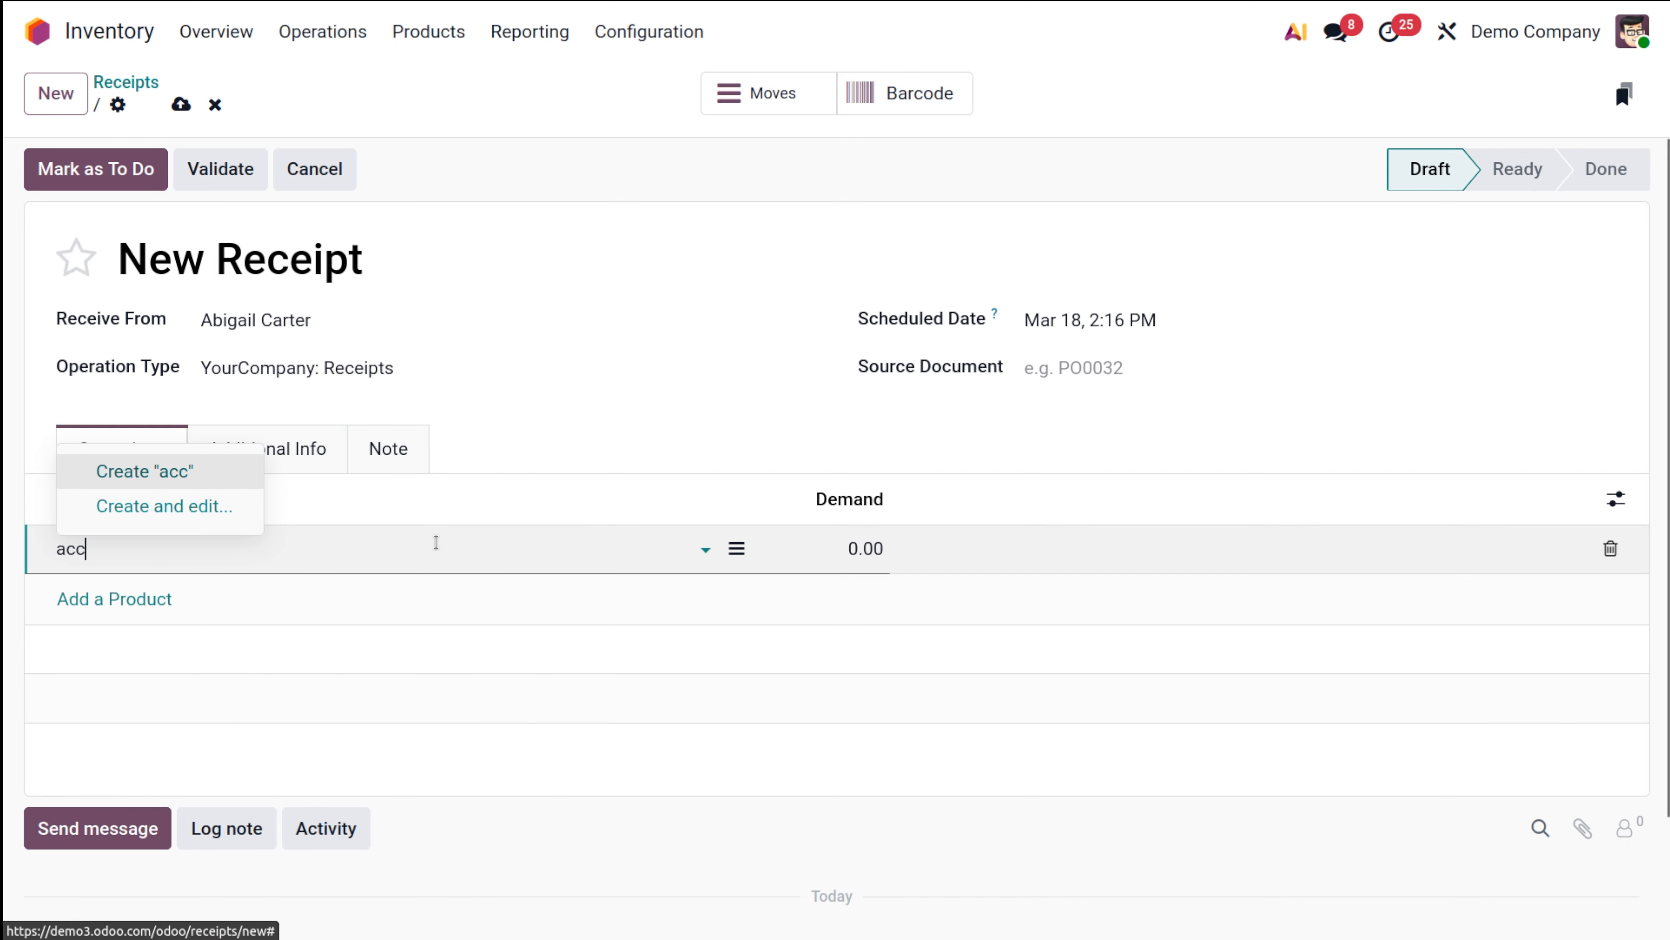
pyautogui.write('ou')
pyautogui.press('BackSpace')
pyautogui.press('BackSpace')
pyautogui.press('BackSpace')
pyautogui.press('BackSpace')
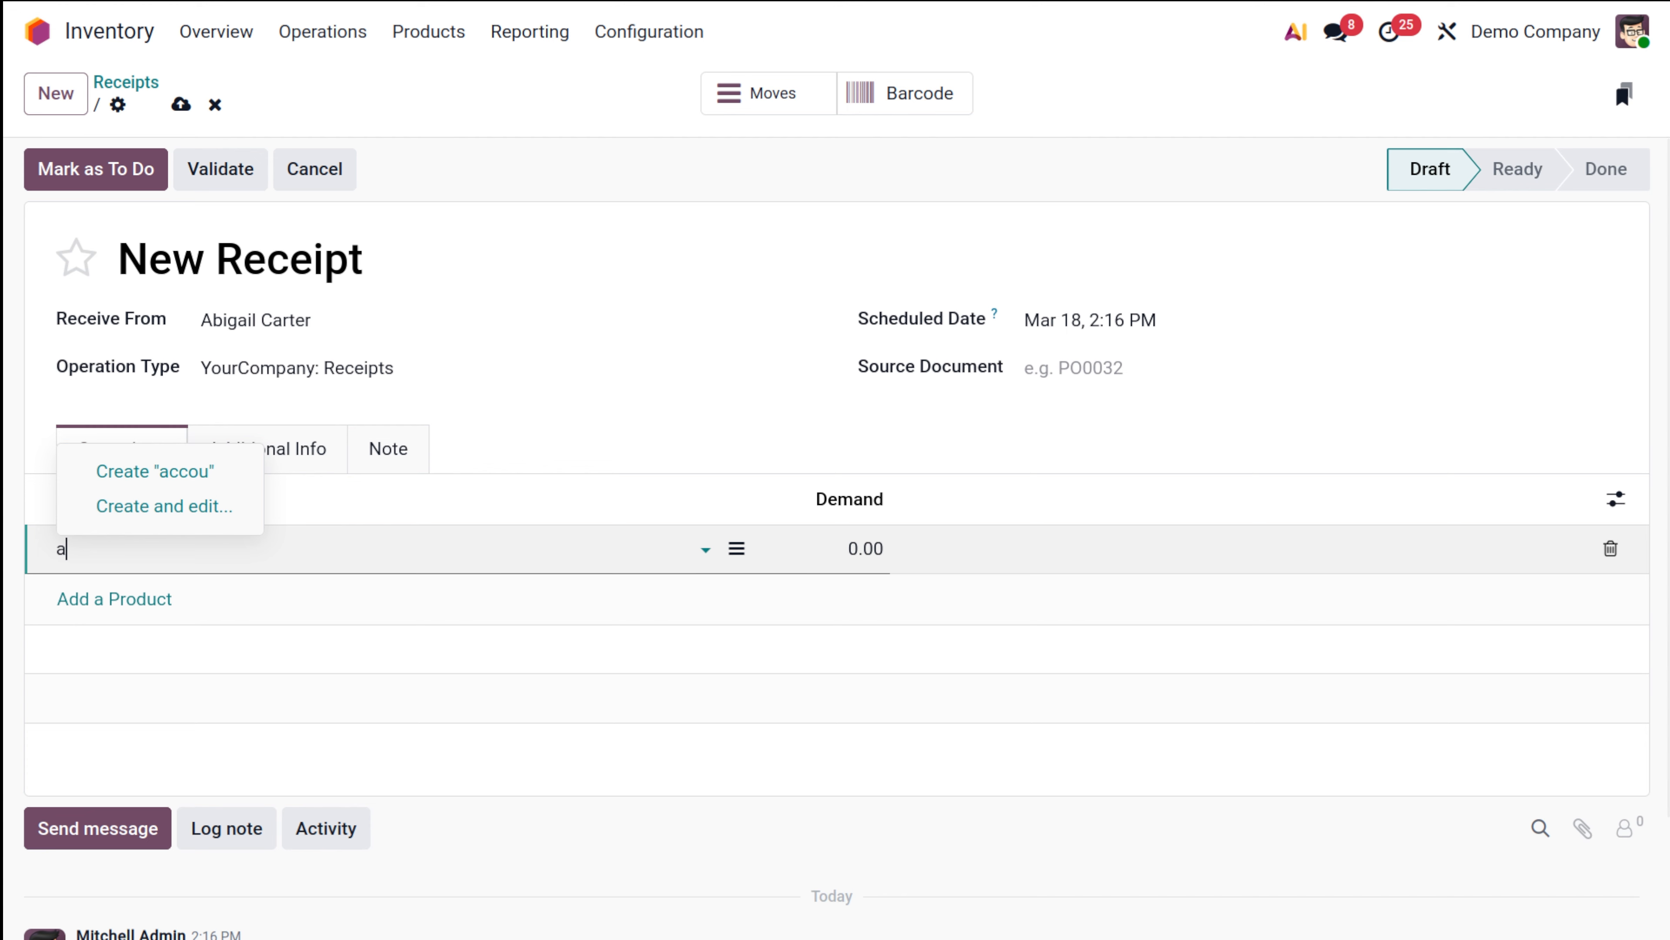
pyautogui.press('BackSpace')
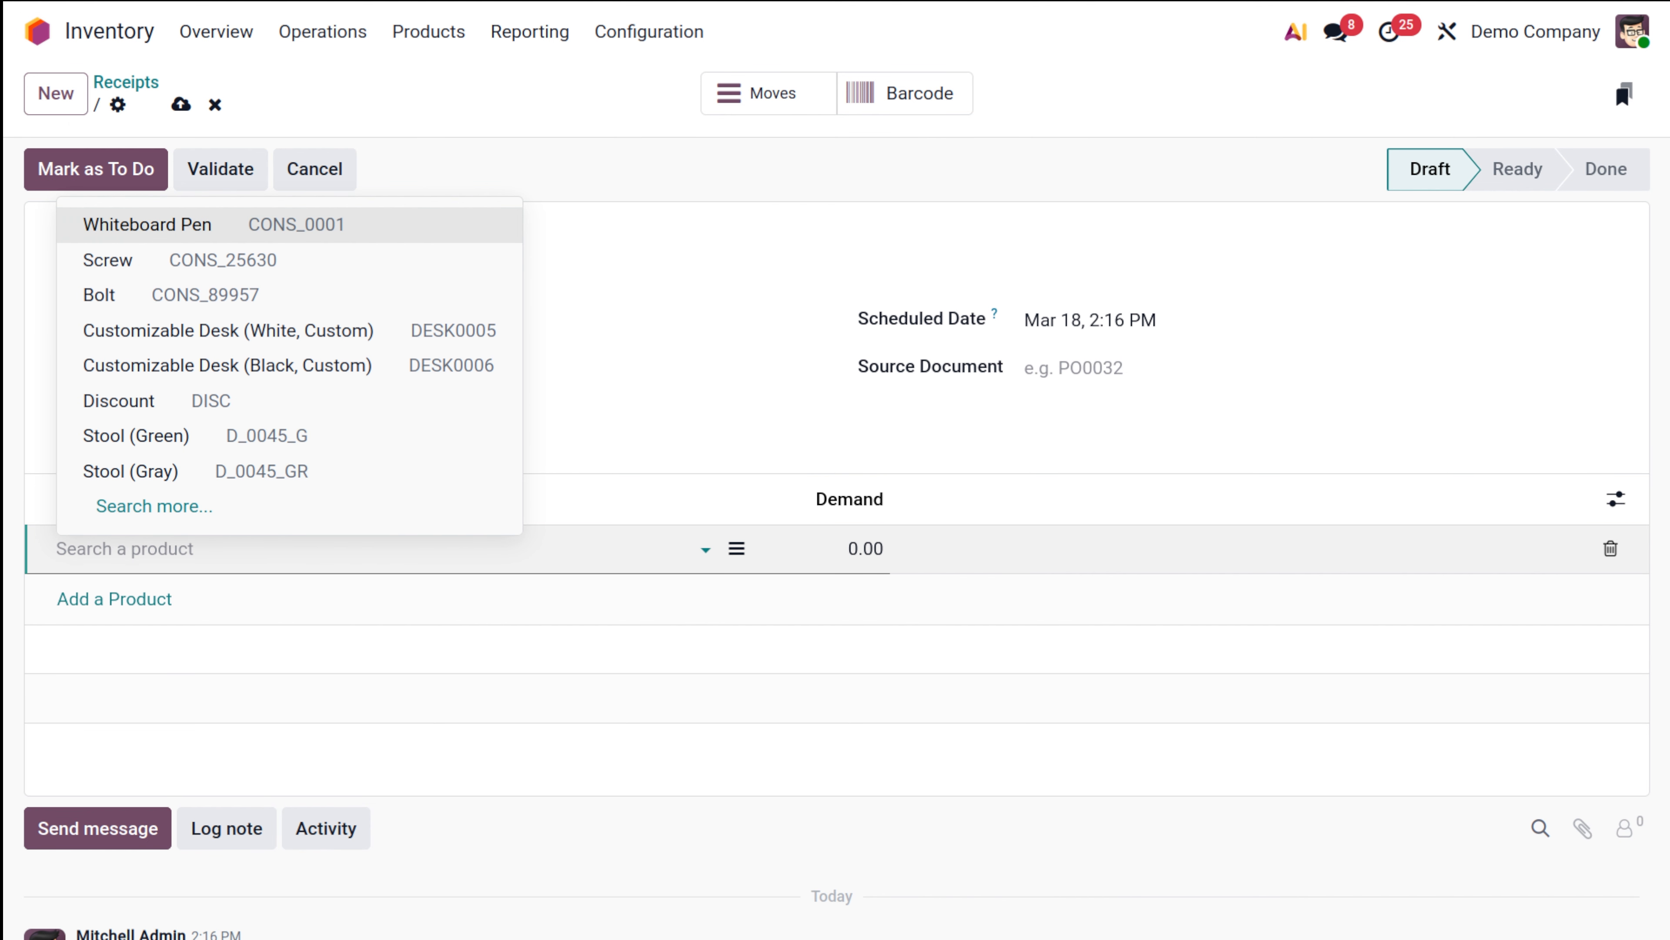
# - Add Whiteboard Pen to the new receipt and set that product's tracking to By Quantity
pyautogui.click(255, 230)
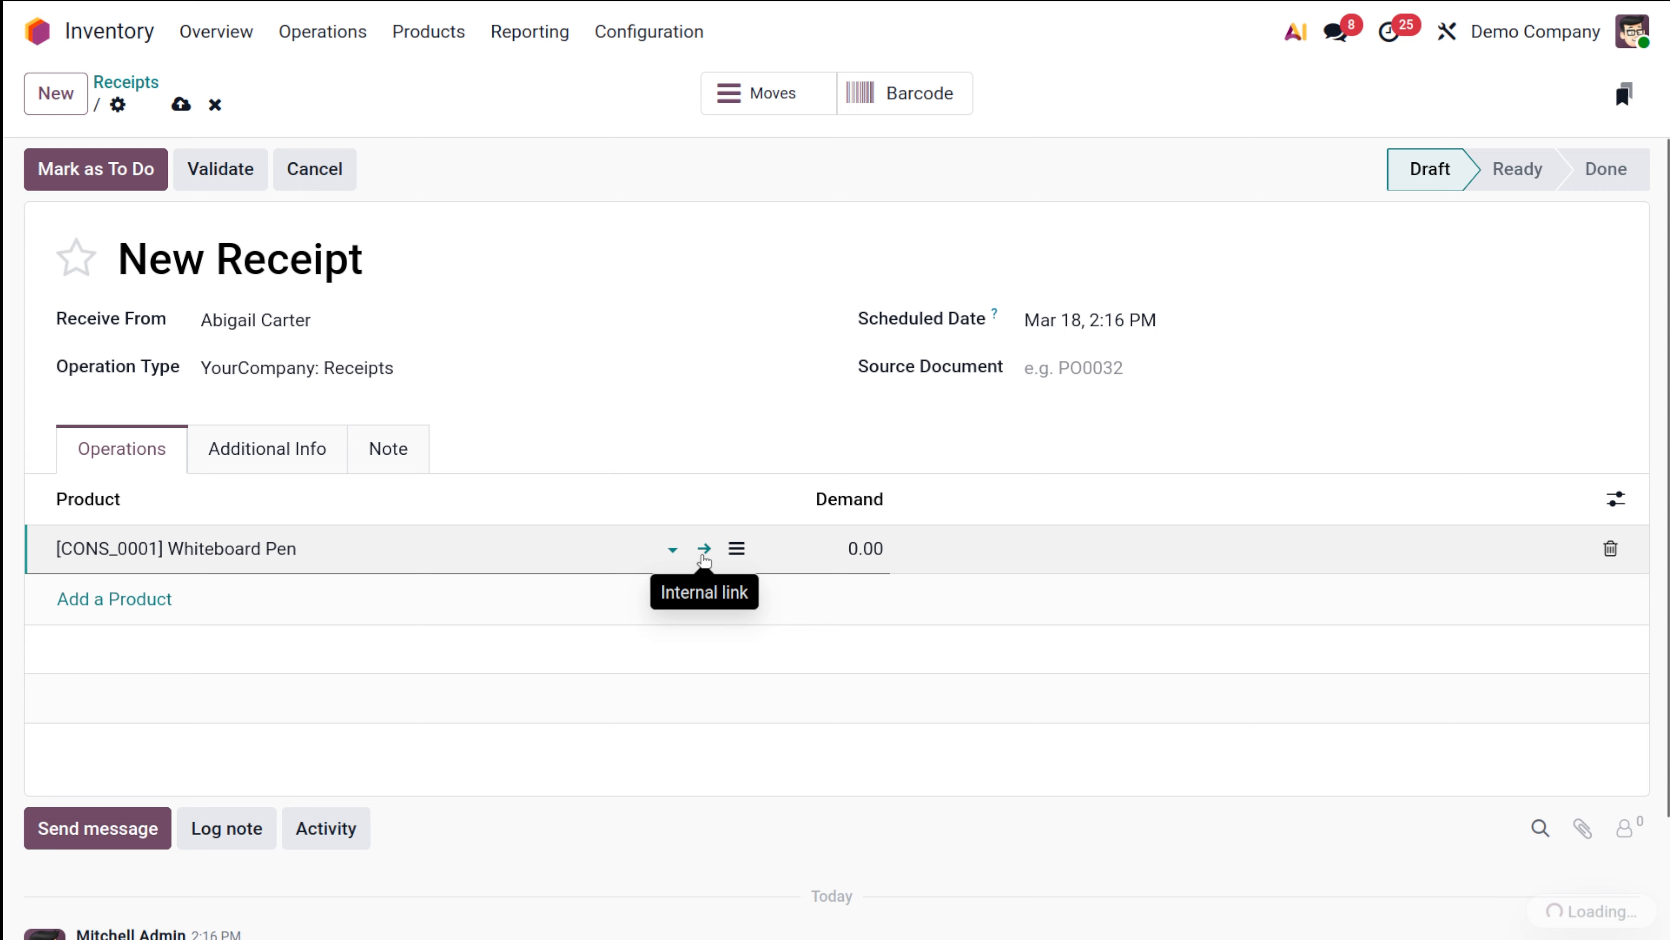
pyautogui.click(704, 550)
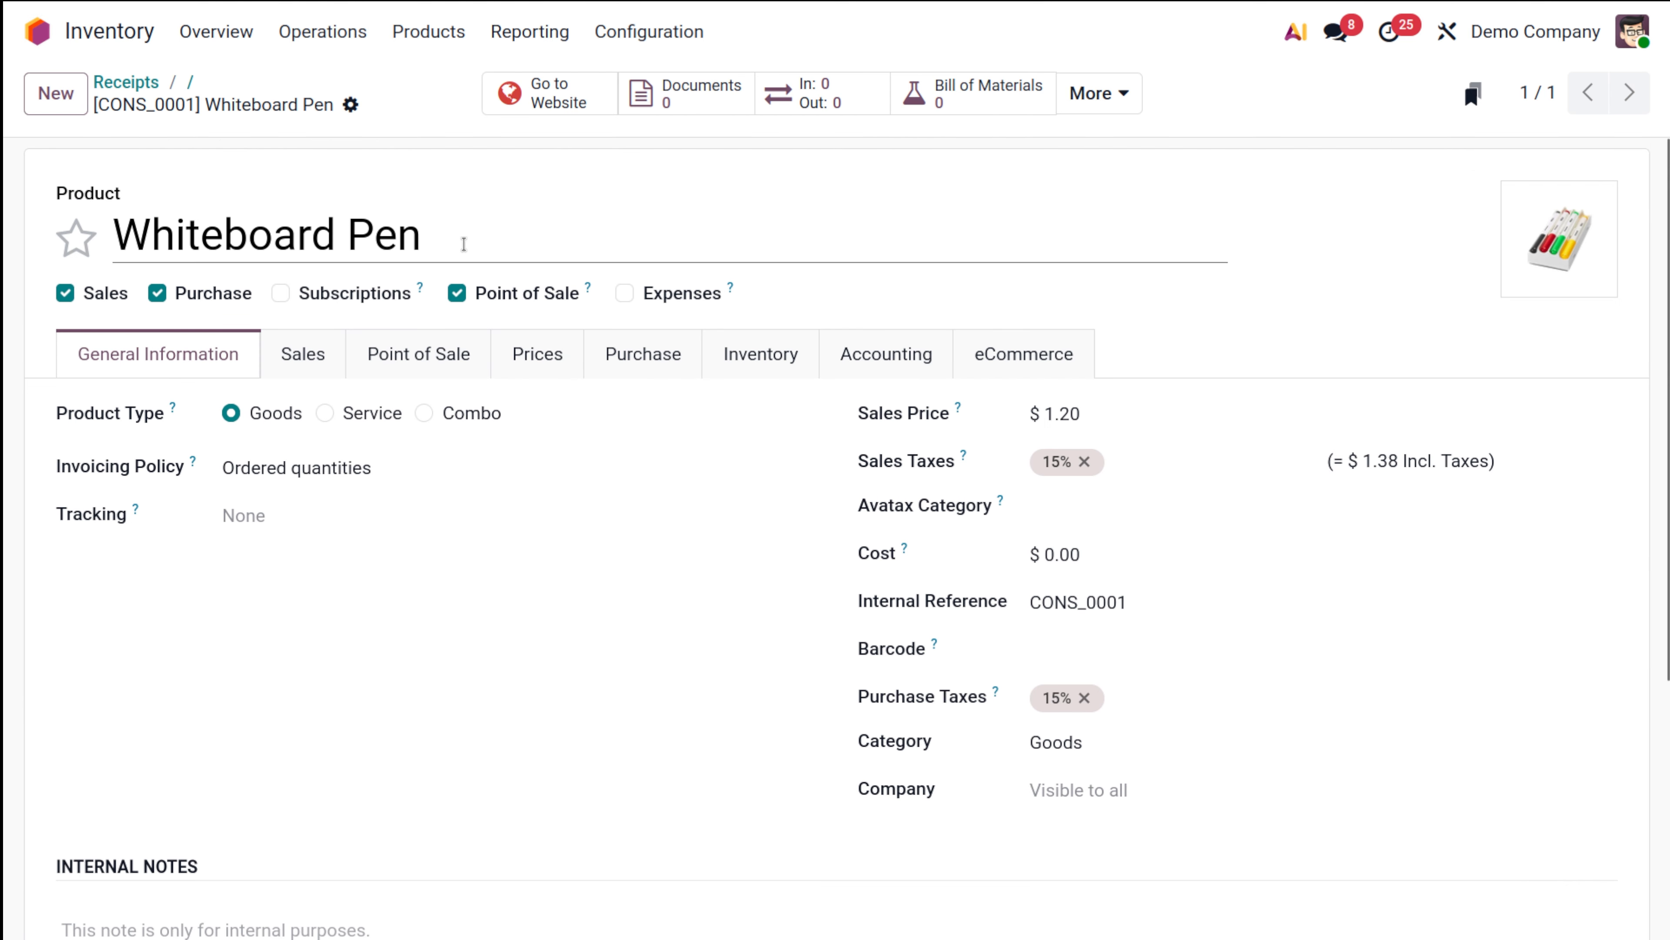
pyautogui.click(299, 515)
pyautogui.click(312, 638)
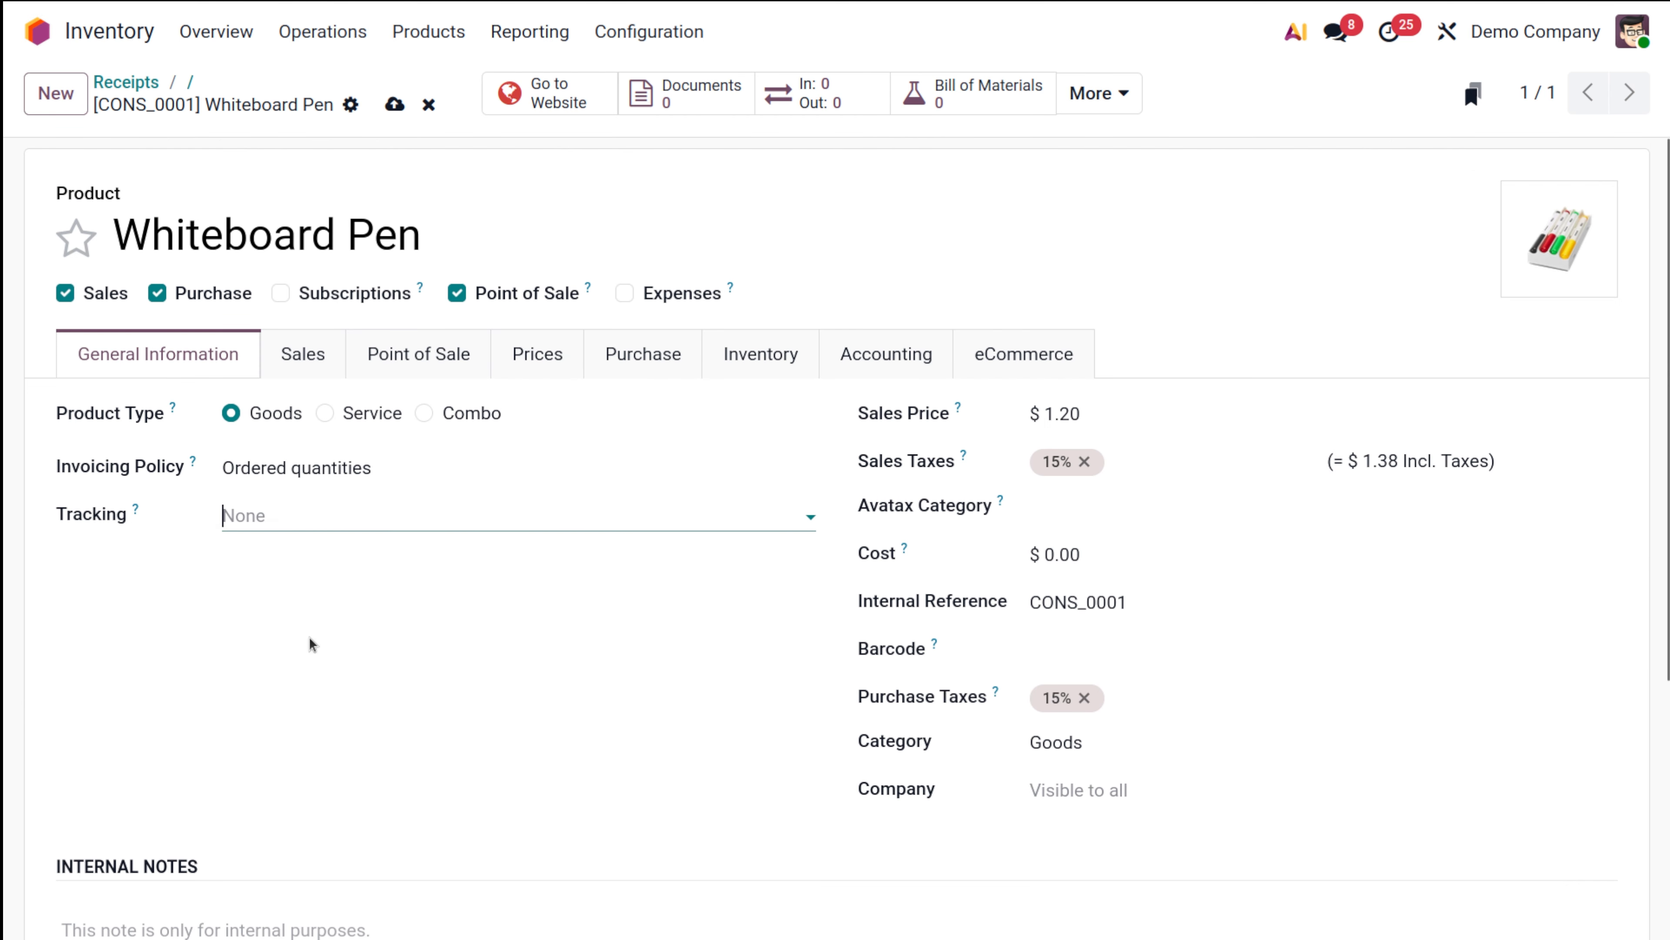
pyautogui.click(387, 775)
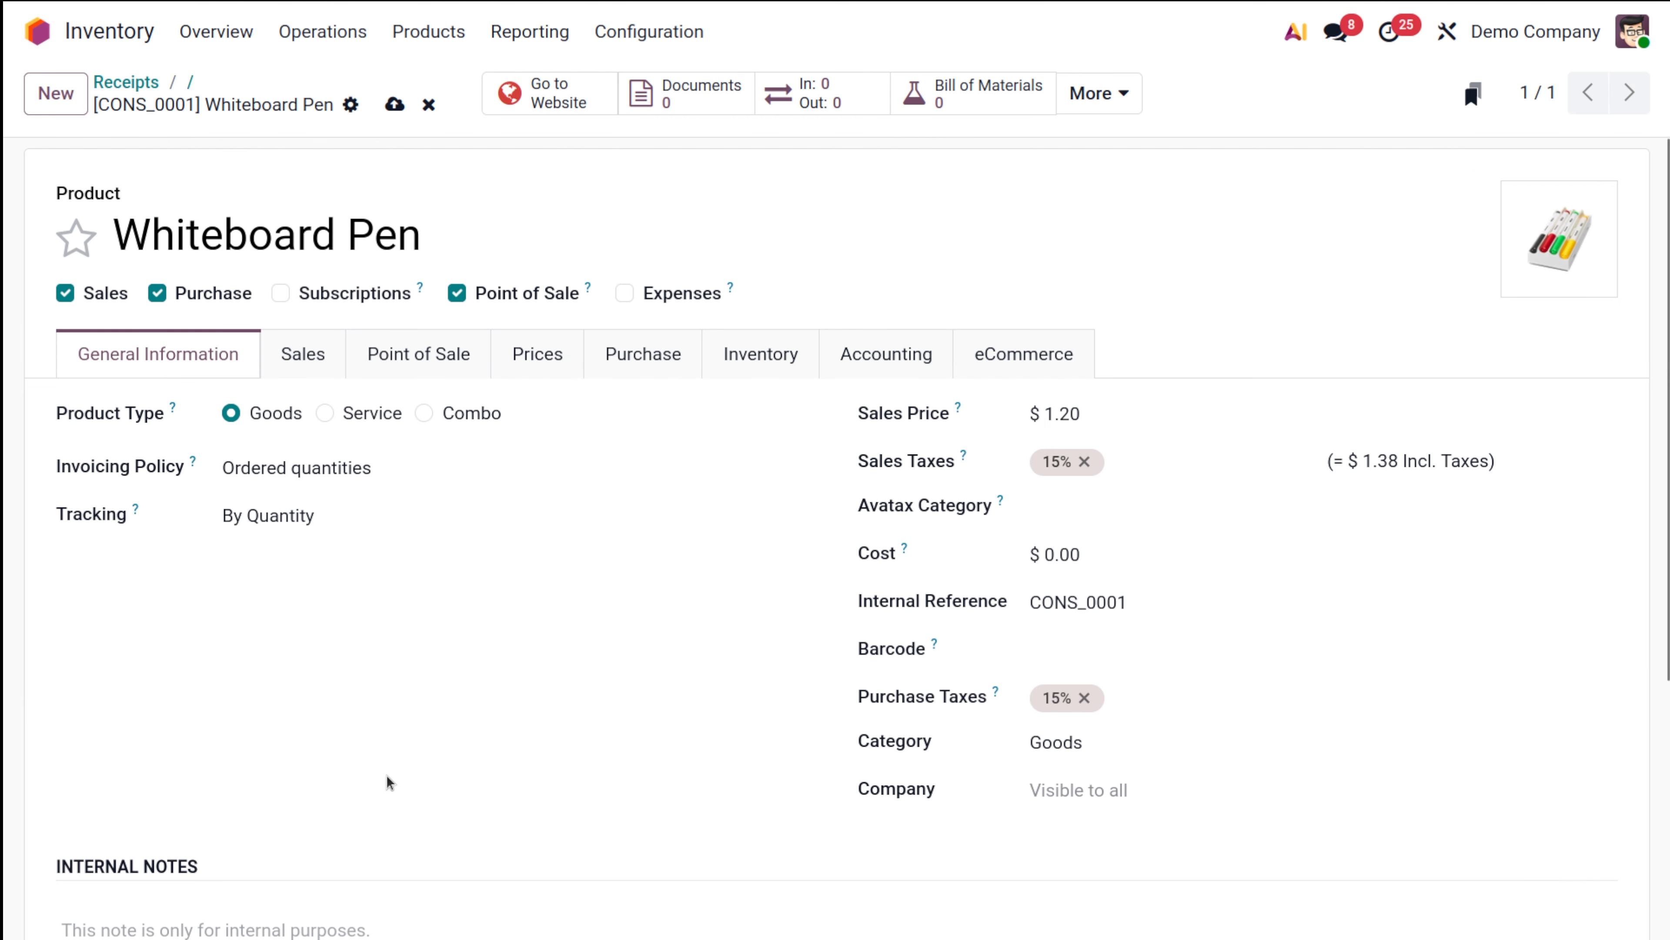
pyautogui.click(401, 109)
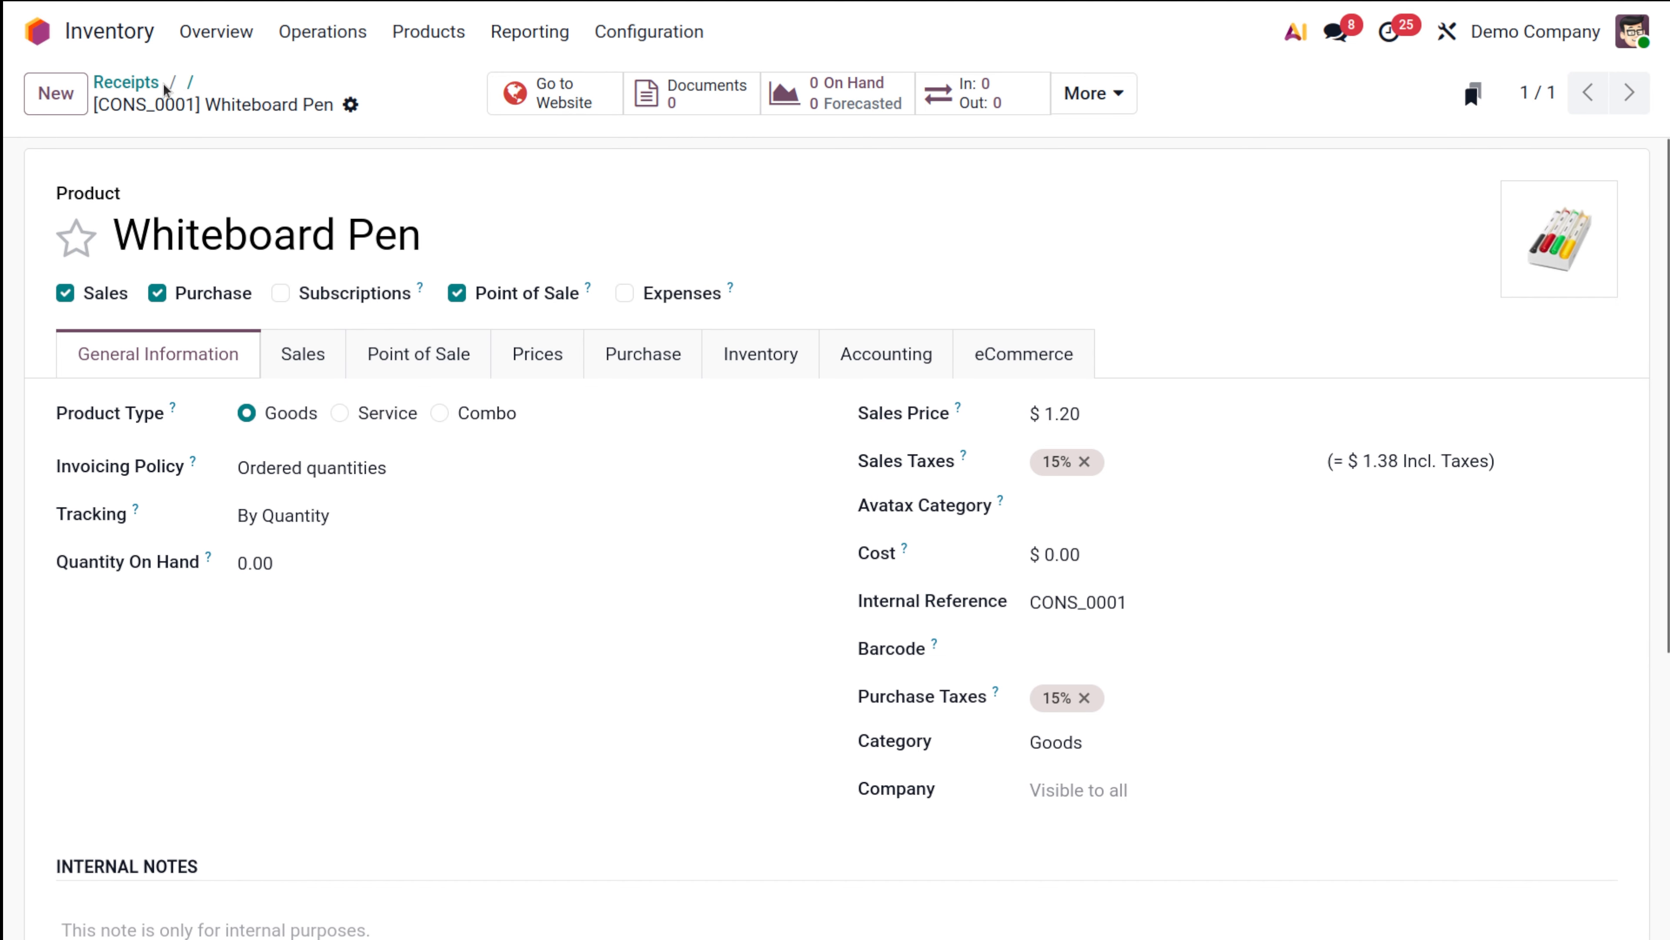
# - Validate the receipt with a Whiteboard Pen demand of 10 and check the product's stock on its record
pyautogui.click(191, 83)
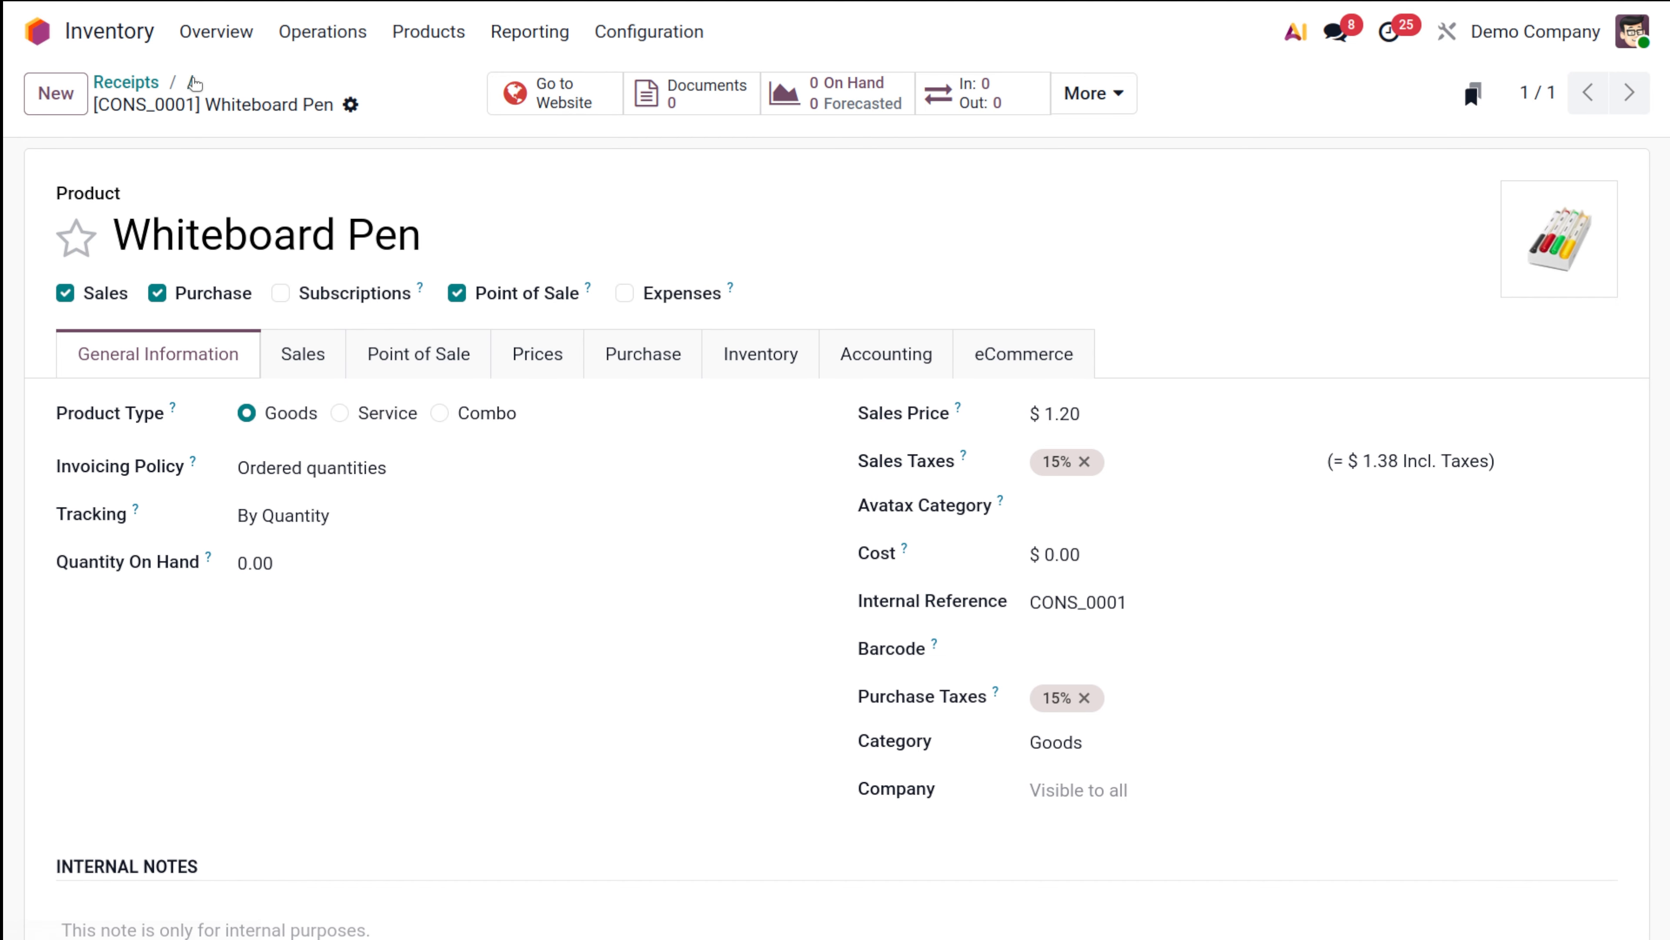
pyautogui.click(1424, 536)
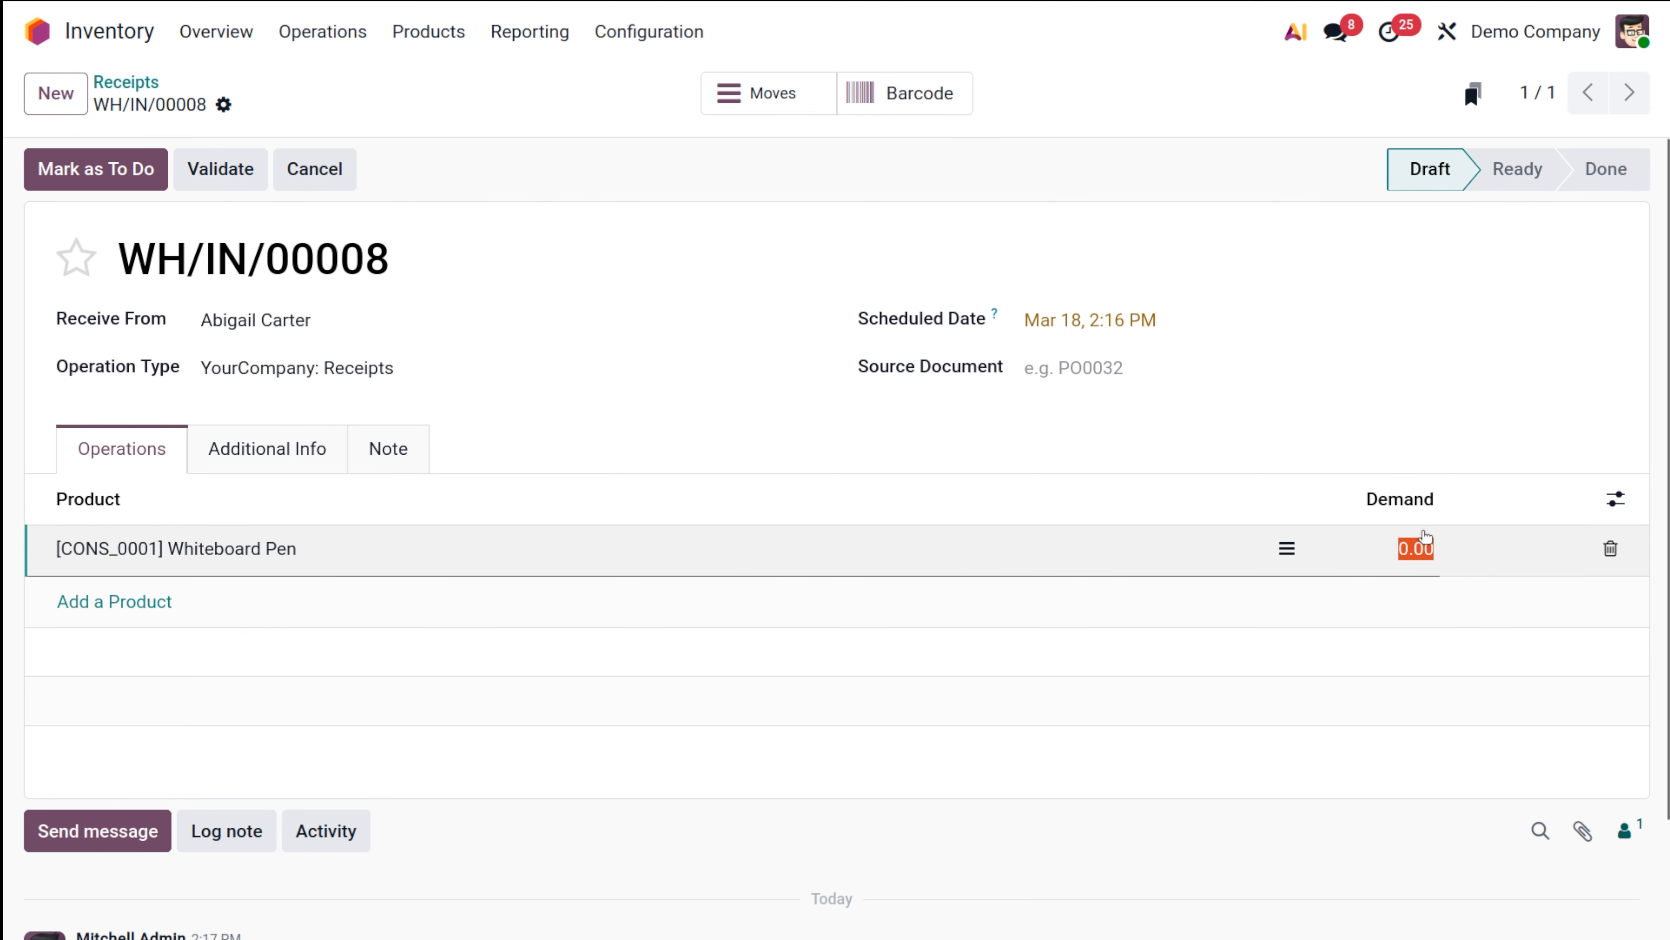
pyautogui.write('10')
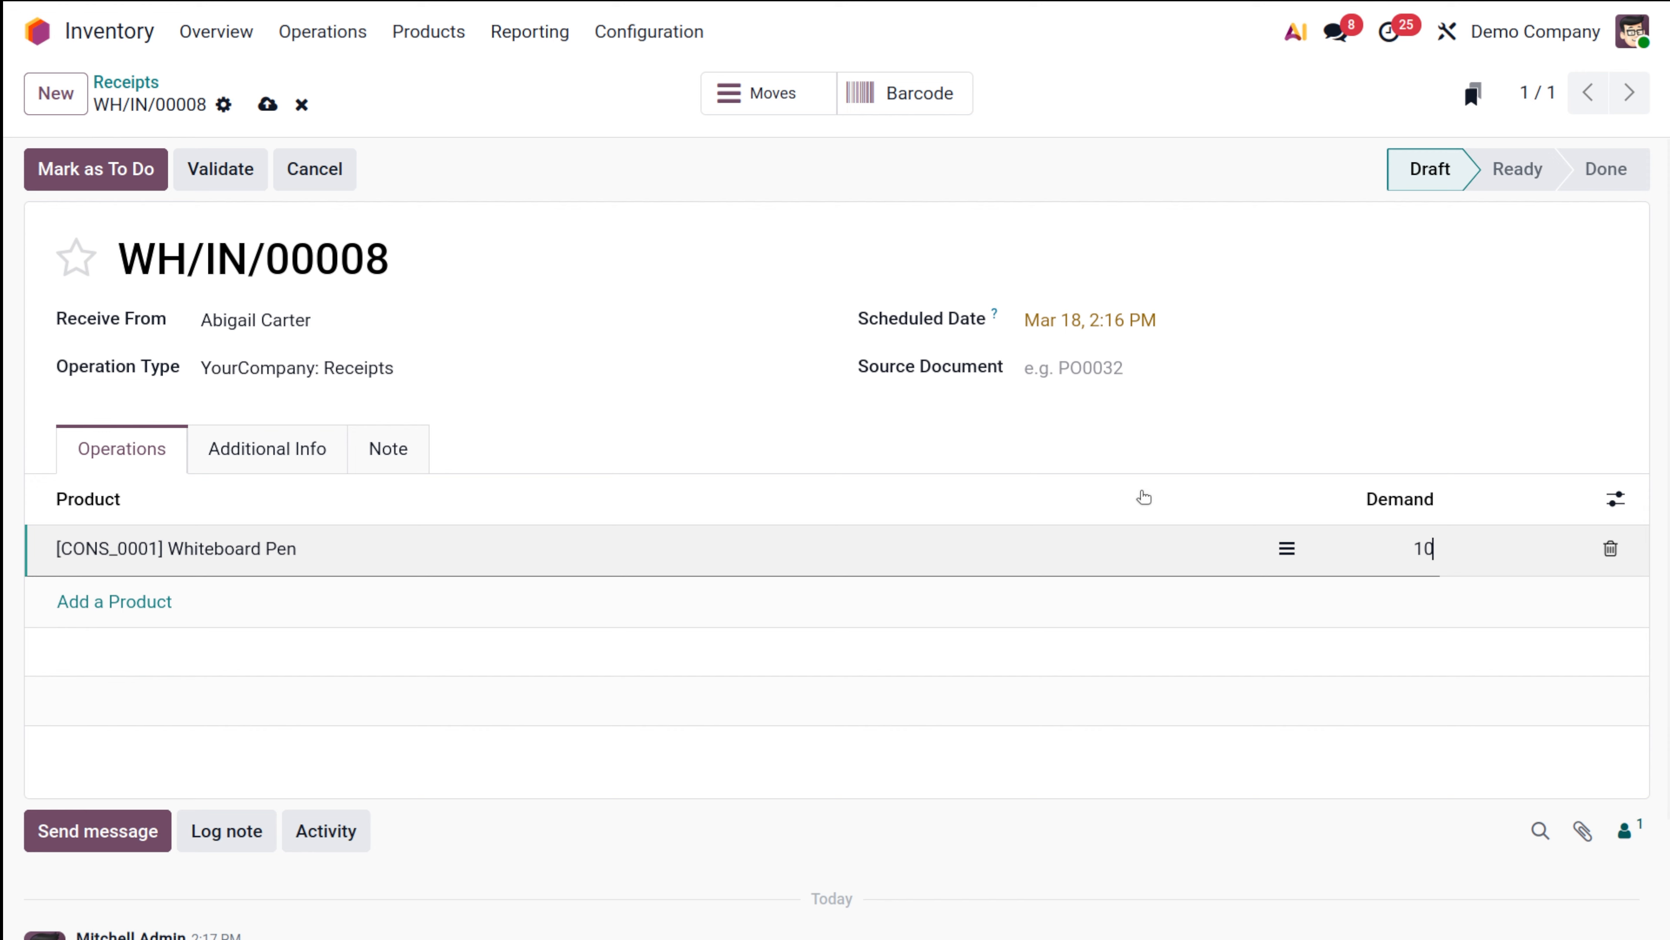
pyautogui.click(547, 160)
pyautogui.click(206, 172)
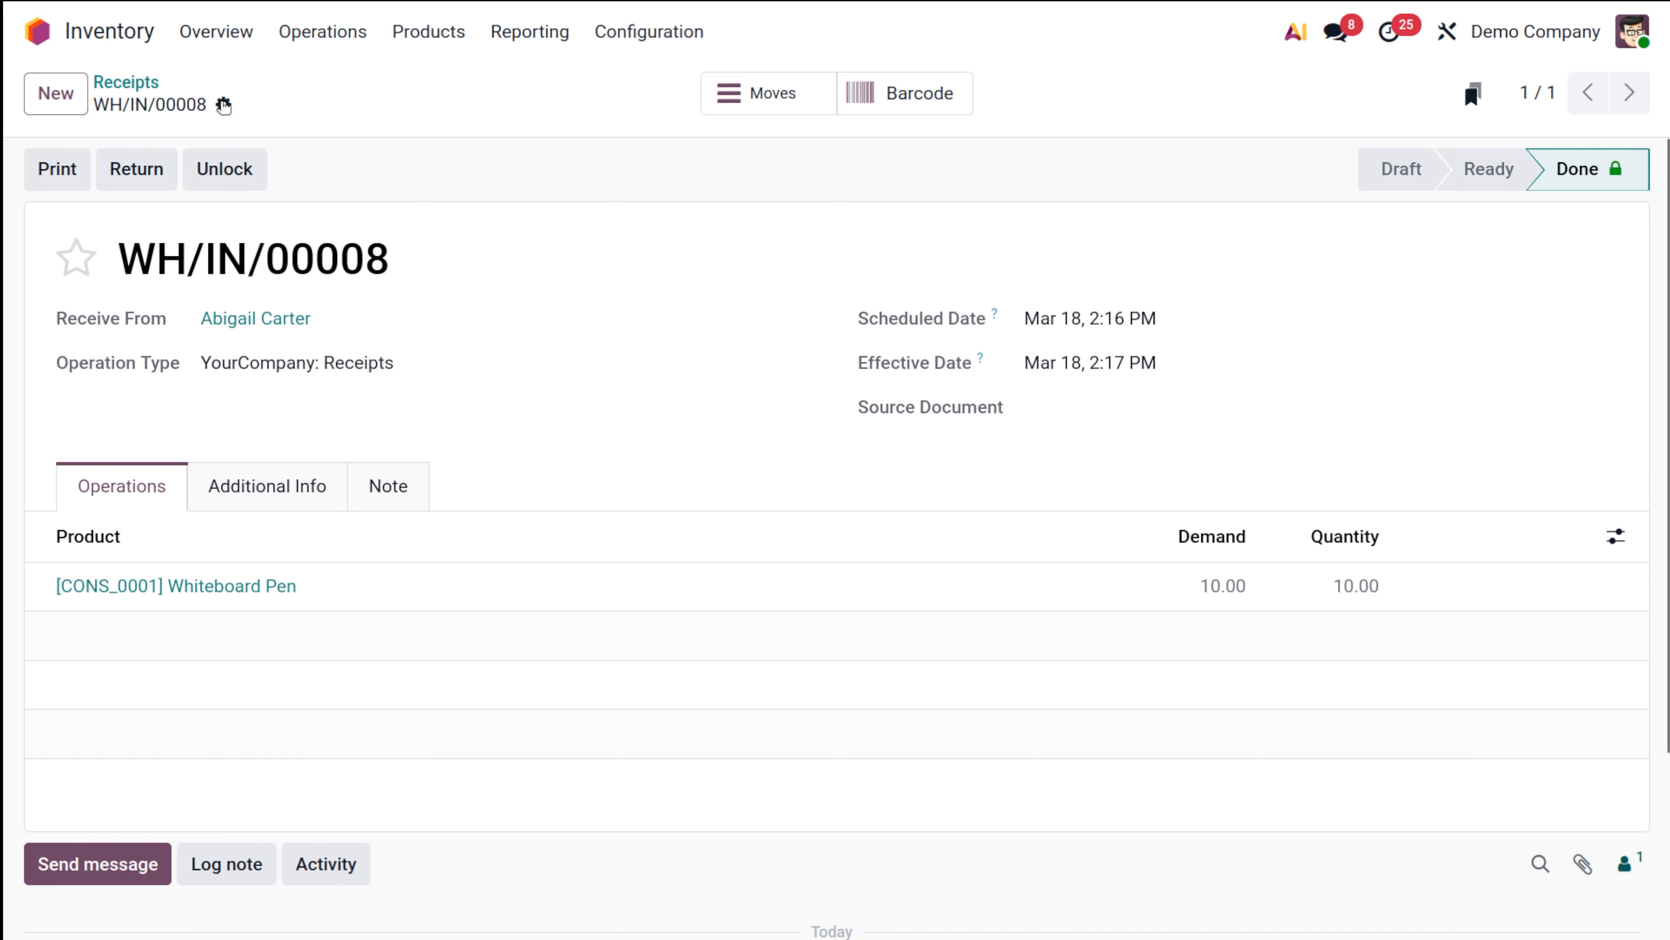
pyautogui.click(287, 590)
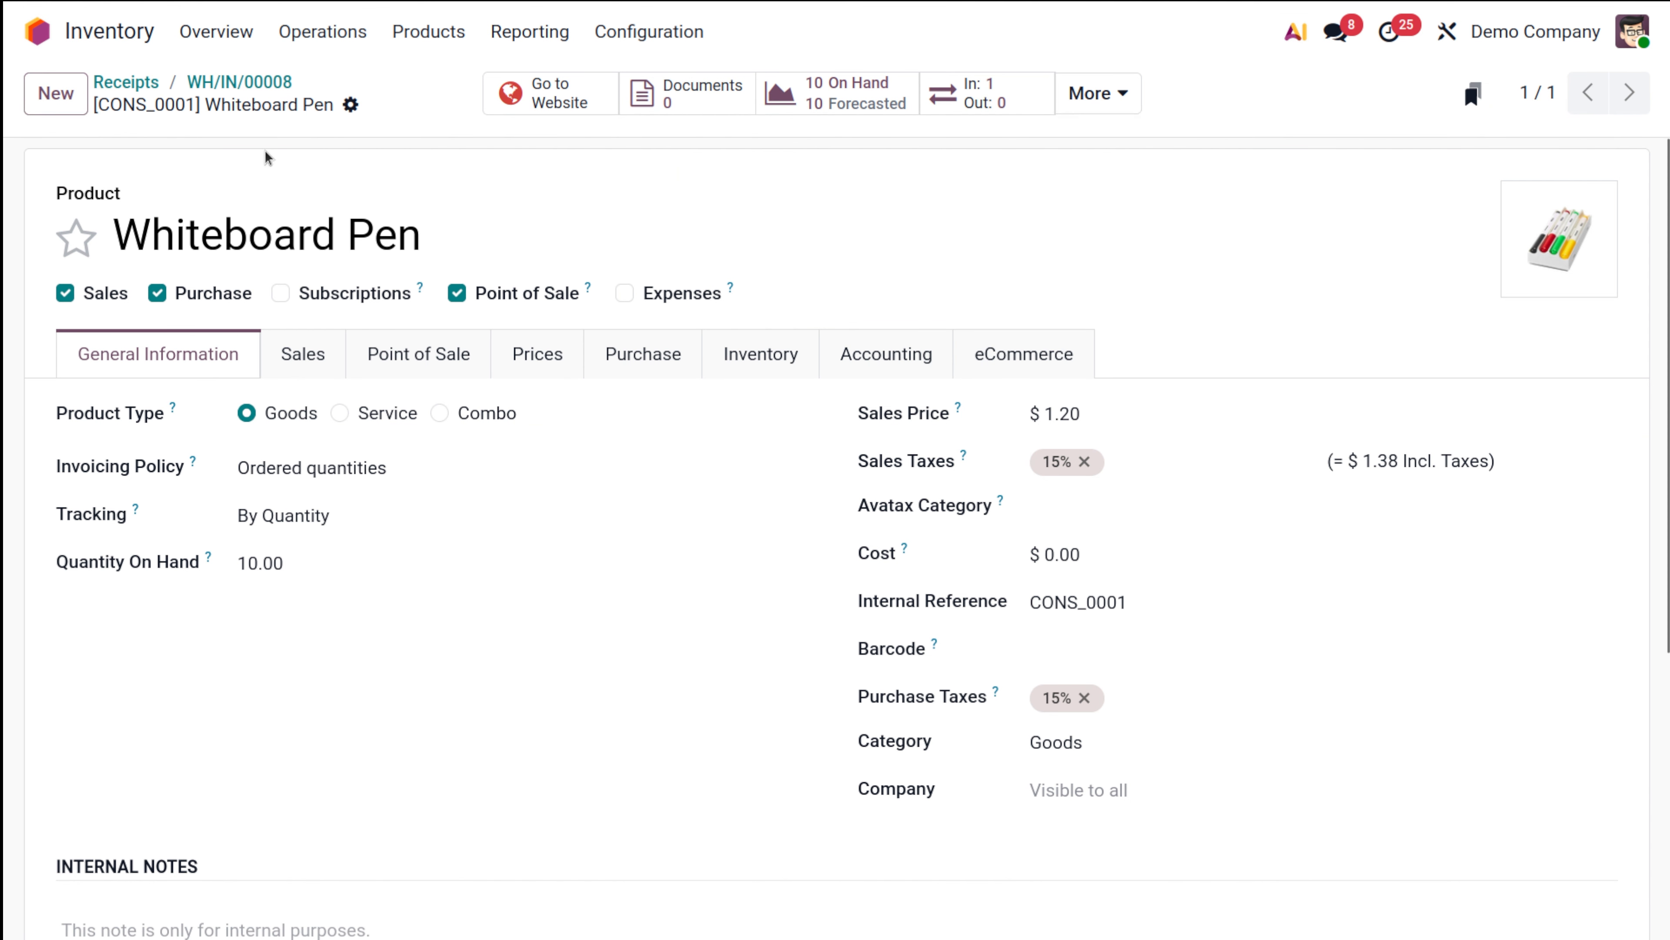
pyautogui.click(272, 95)
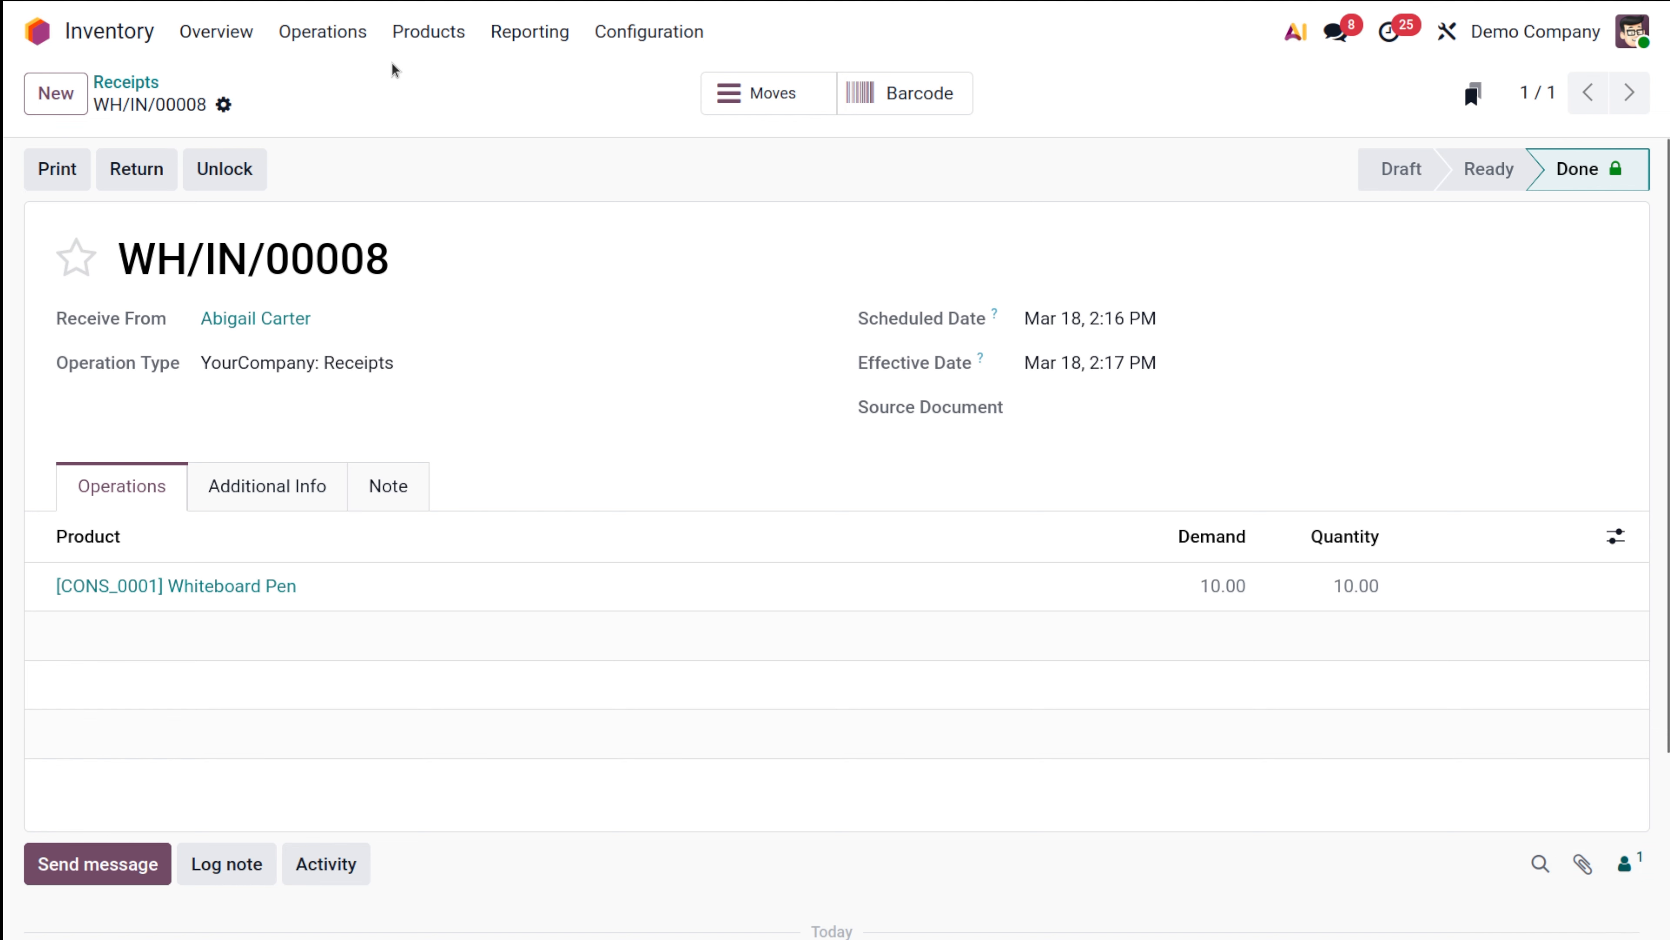
# - Create a new delivery with Acme Corporation as the delivery address
pyautogui.click(352, 36)
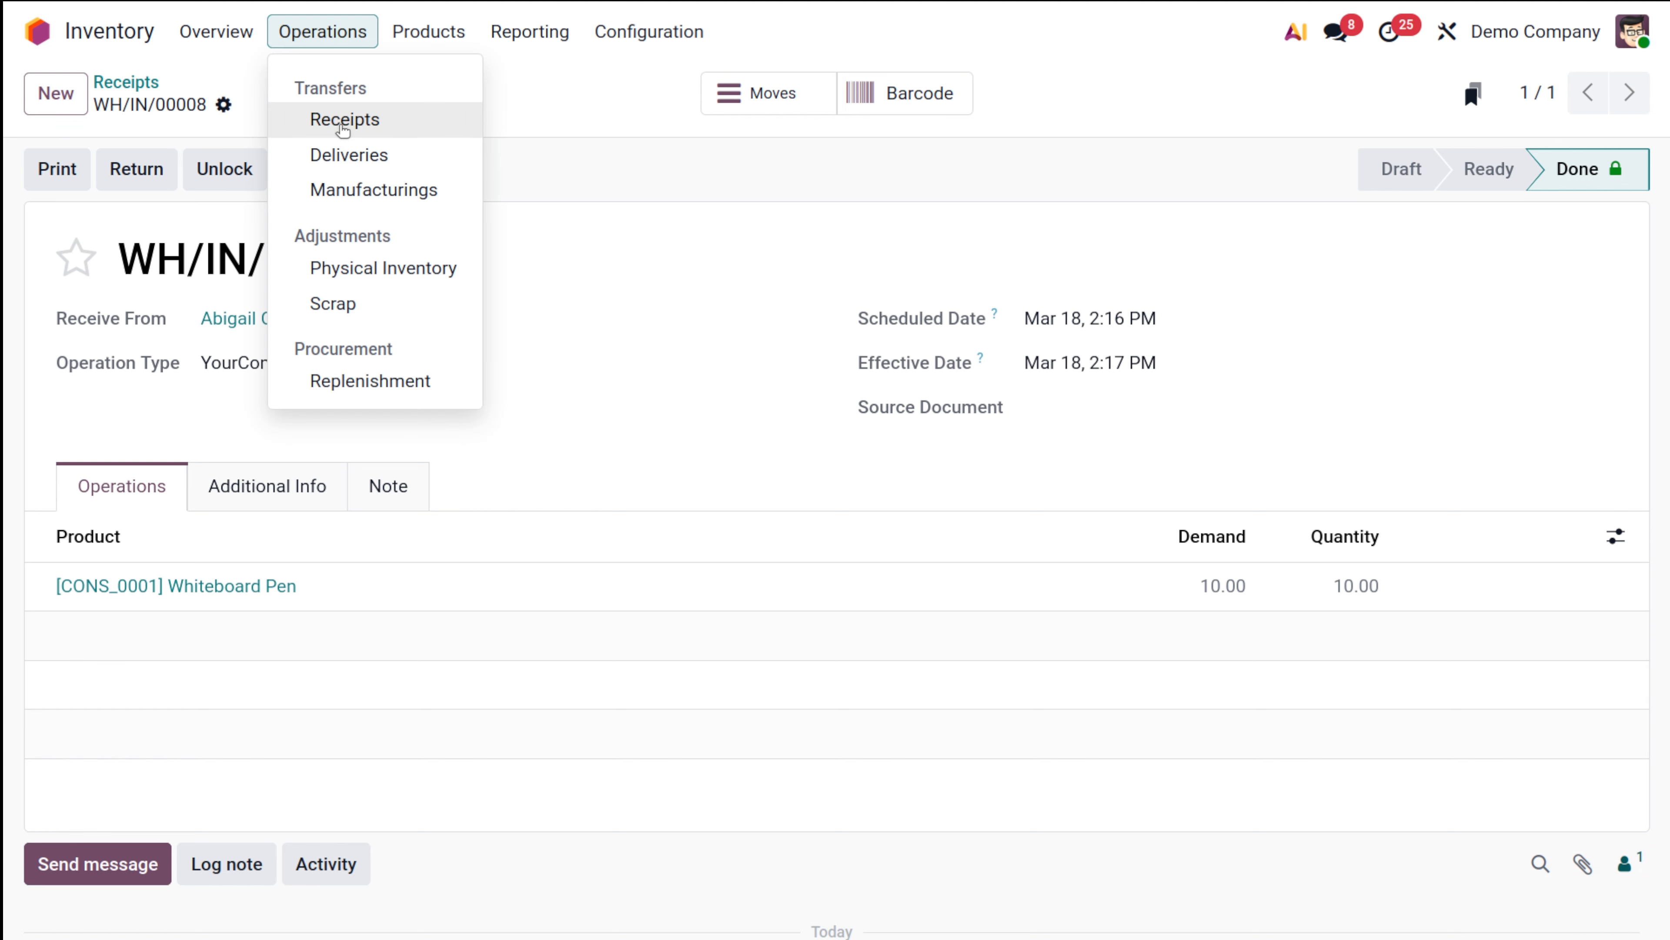
pyautogui.click(348, 157)
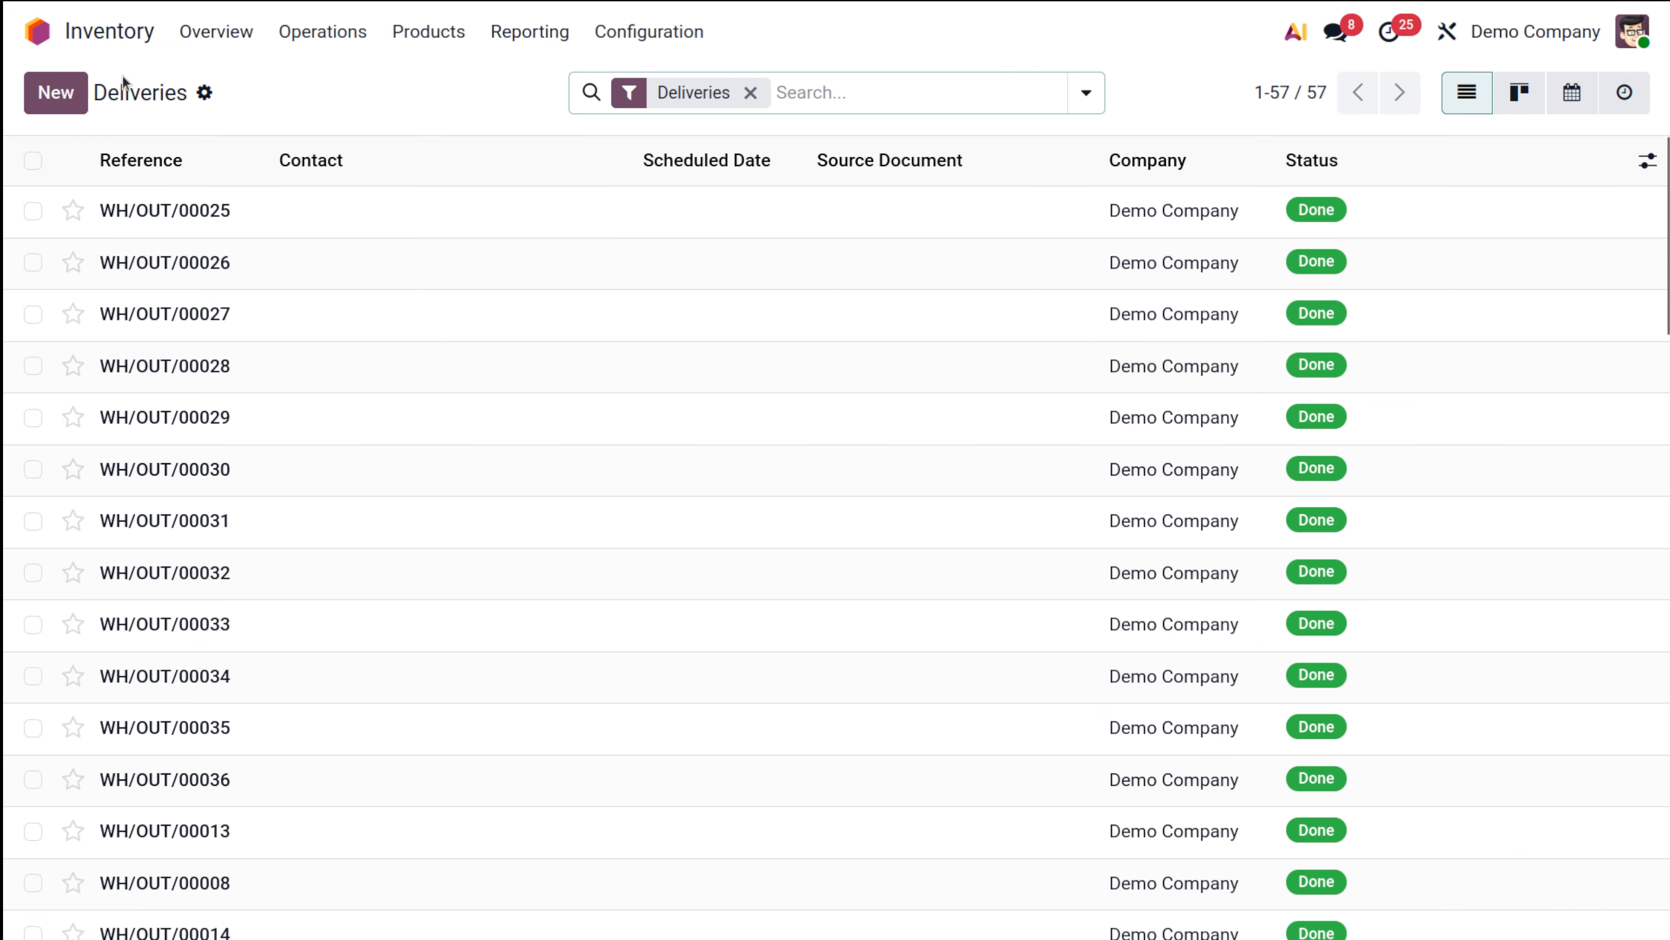
pyautogui.click(46, 82)
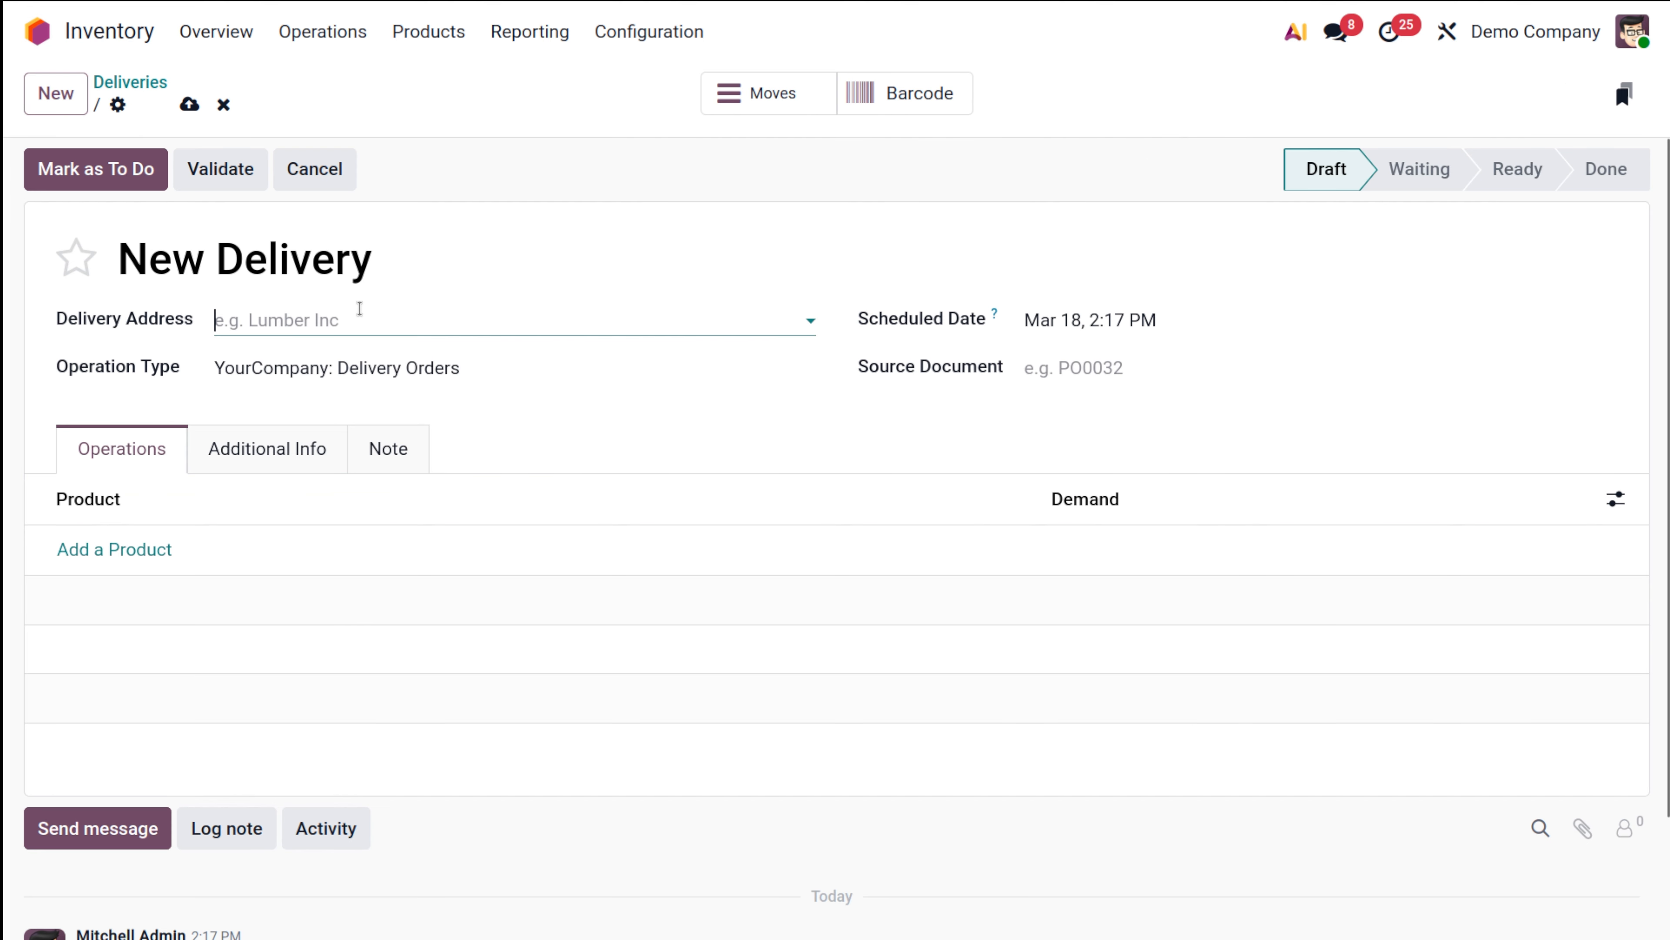
pyautogui.click(360, 309)
pyautogui.click(323, 440)
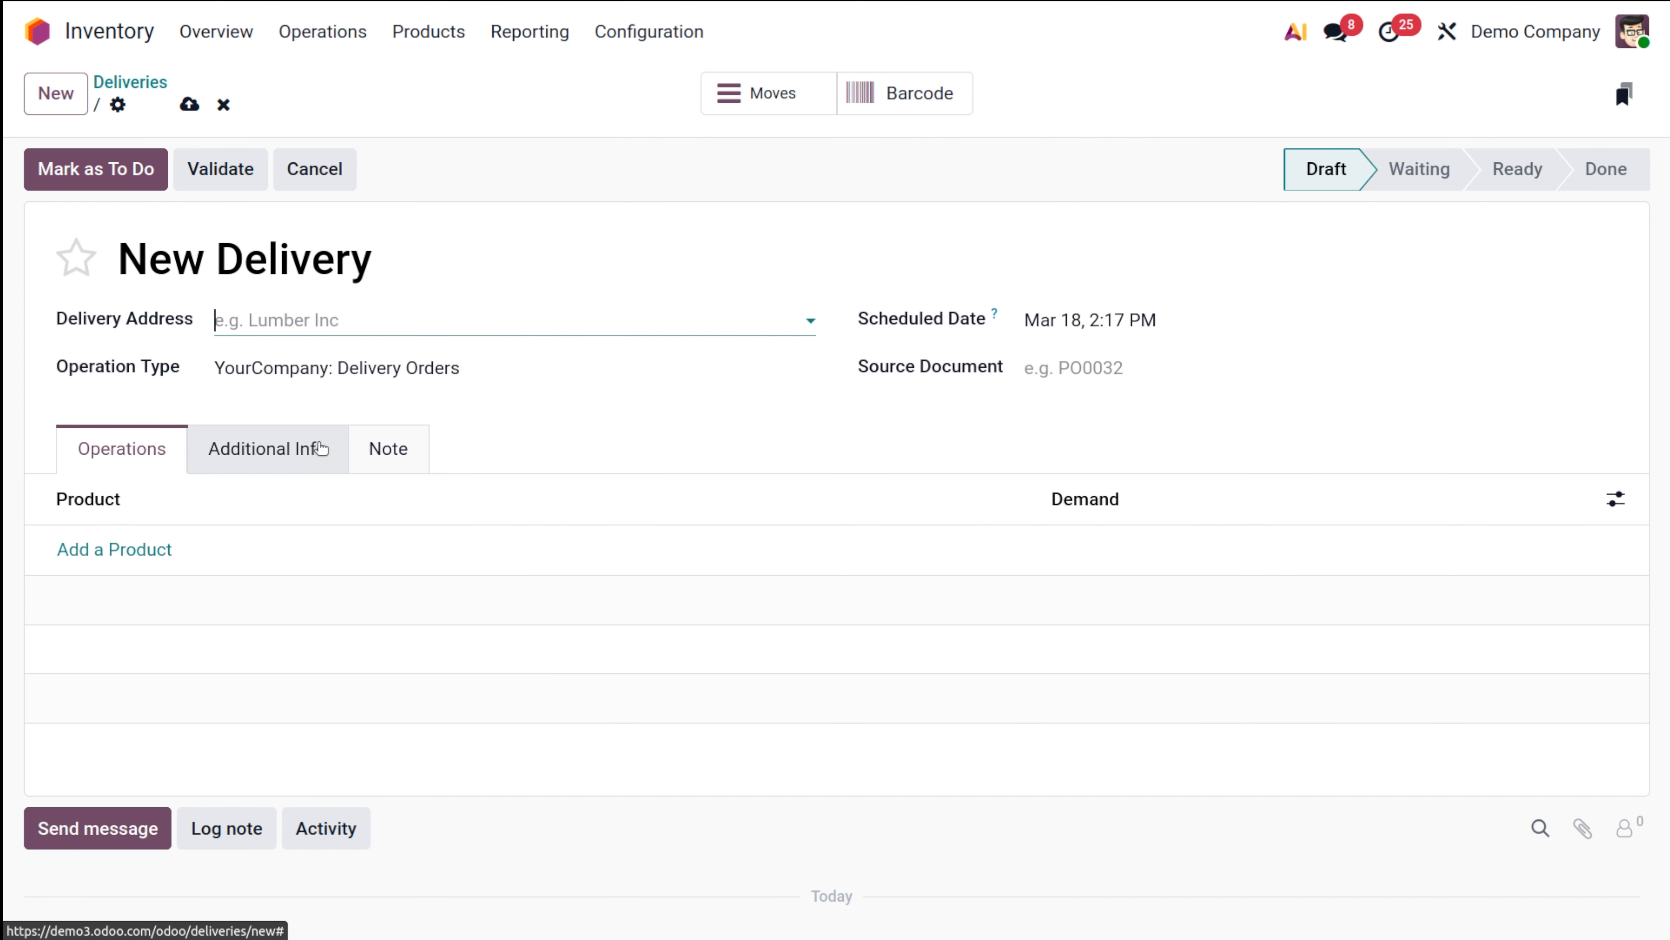
# - Add Whiteboard Pen to the delivery with a demand of 5
pyautogui.click(146, 549)
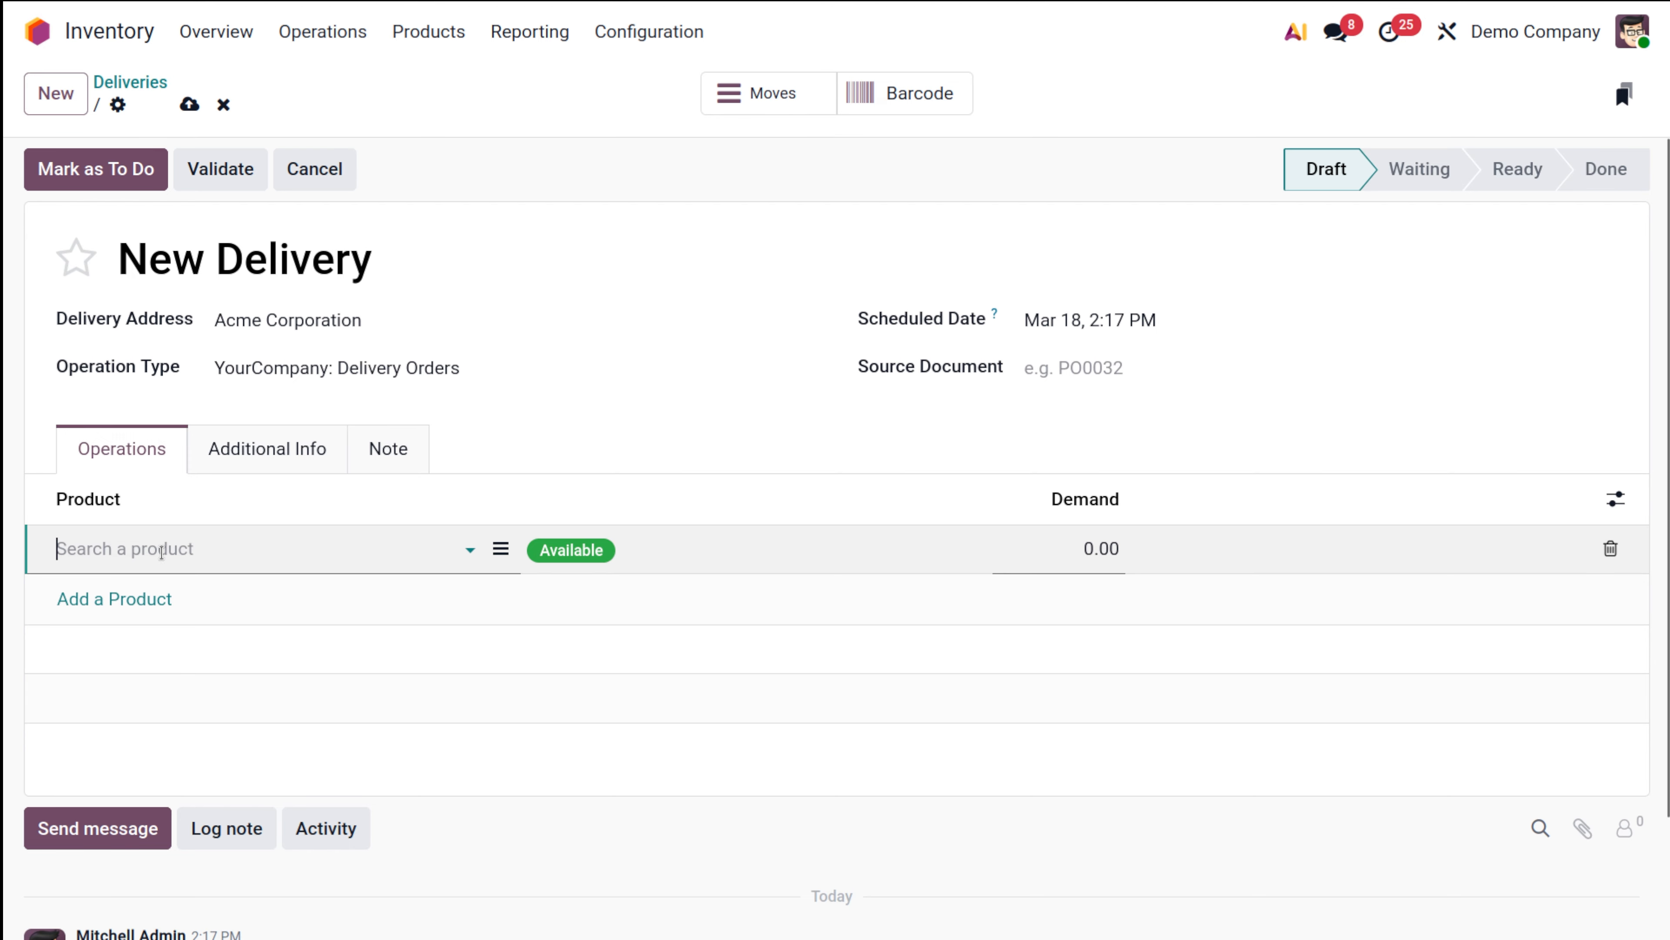
pyautogui.click(291, 595)
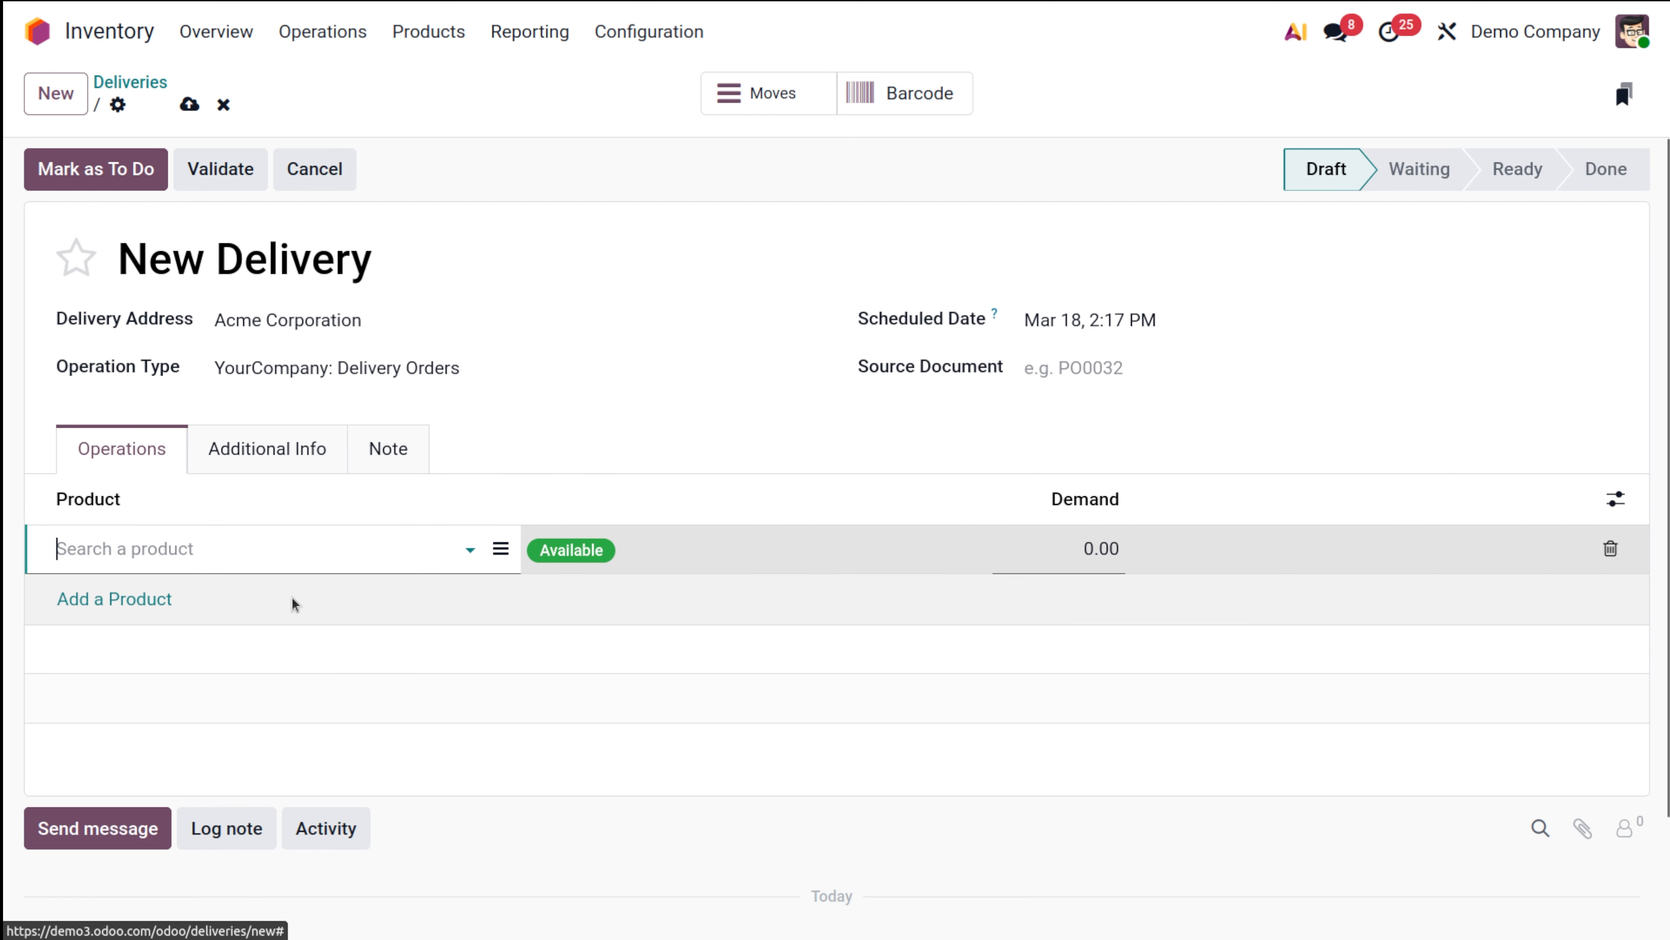
pyautogui.click(1118, 548)
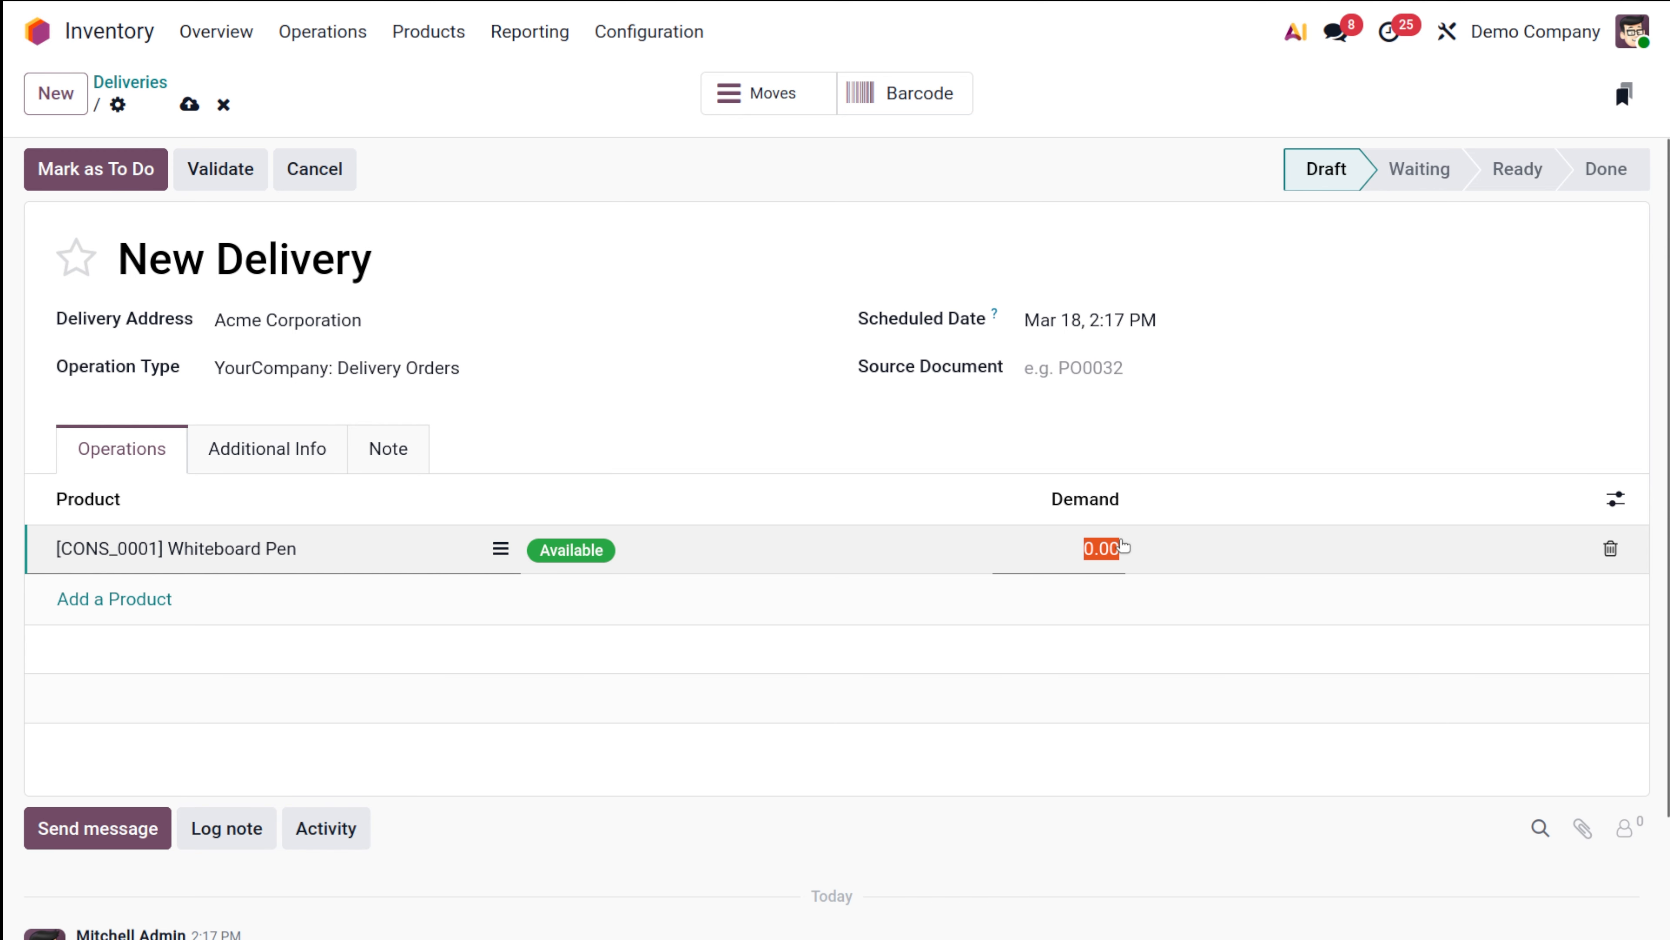
pyautogui.write('5')
# - Validate the delivery with SMS confirmation and check the Whiteboard Pen's stock on its product record
pyautogui.click(217, 174)
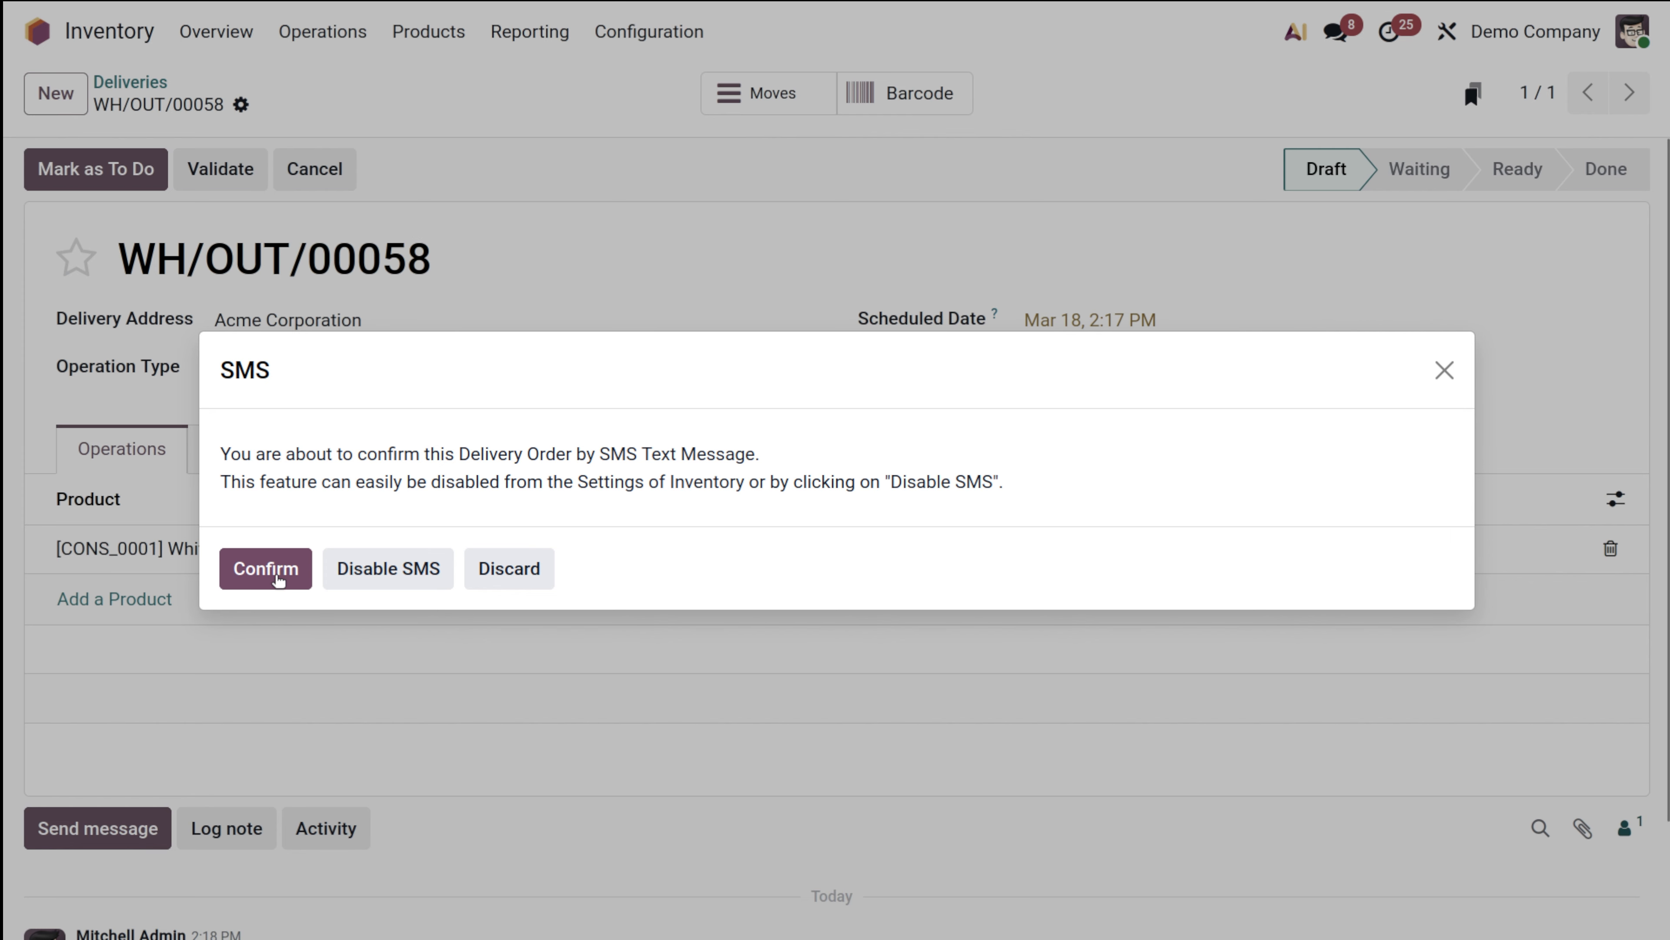
pyautogui.click(284, 571)
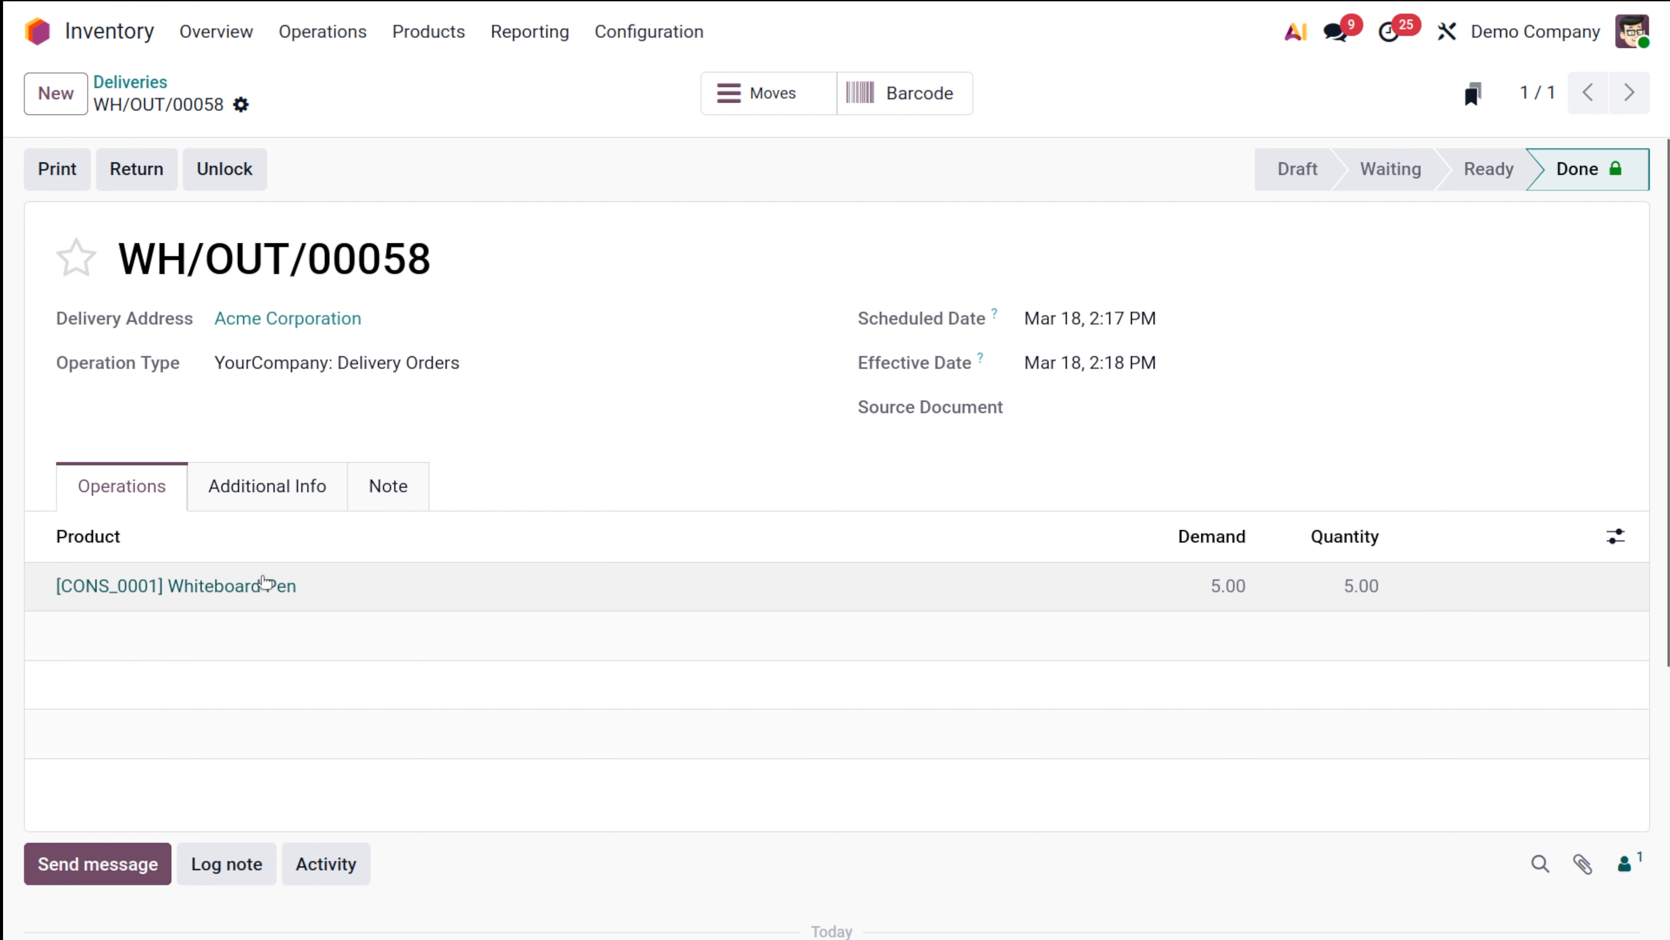
pyautogui.click(265, 594)
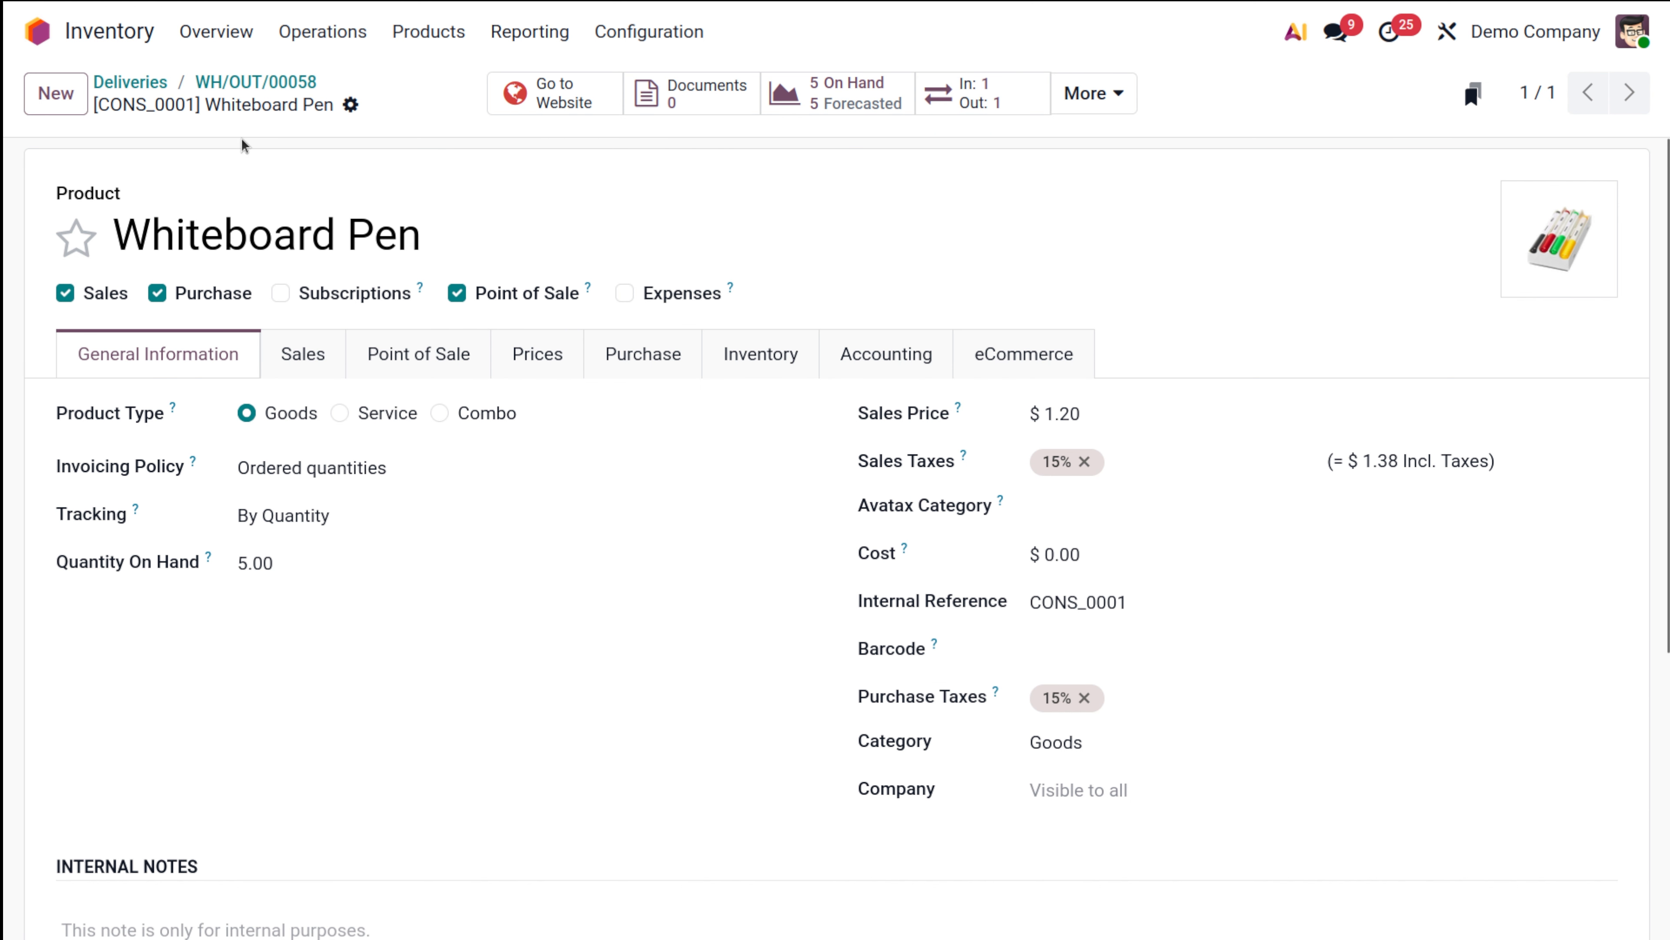
pyautogui.click(250, 85)
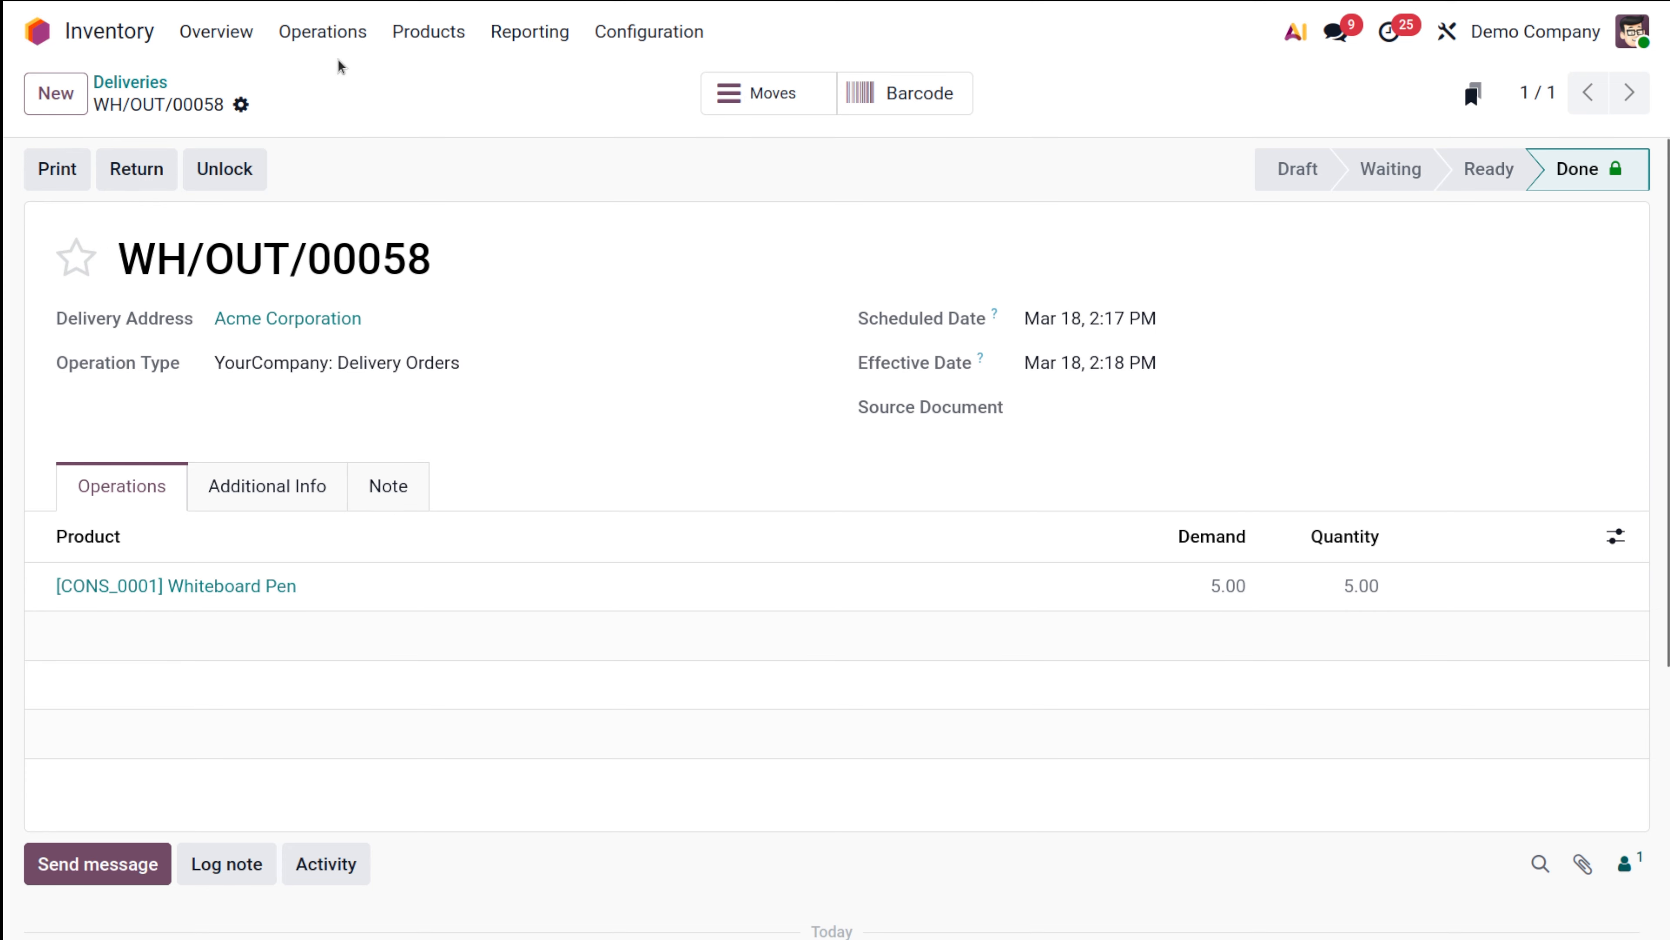
# - Add a new physical inventory line for Whiteboard Pen
pyautogui.click(329, 36)
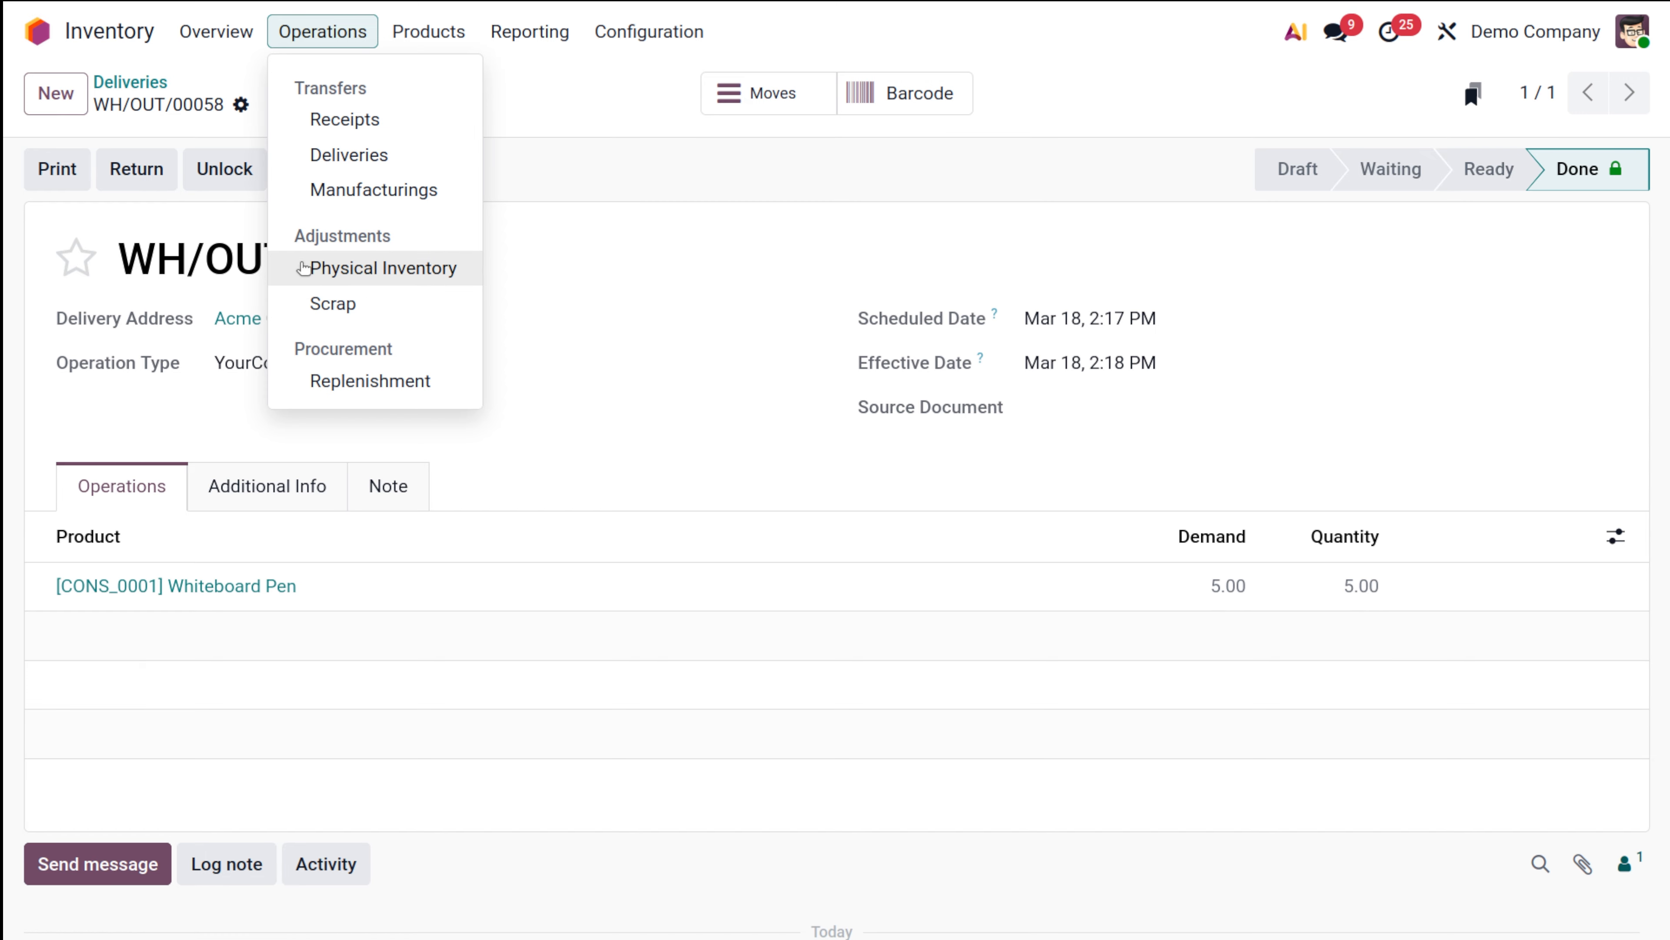
pyautogui.click(398, 280)
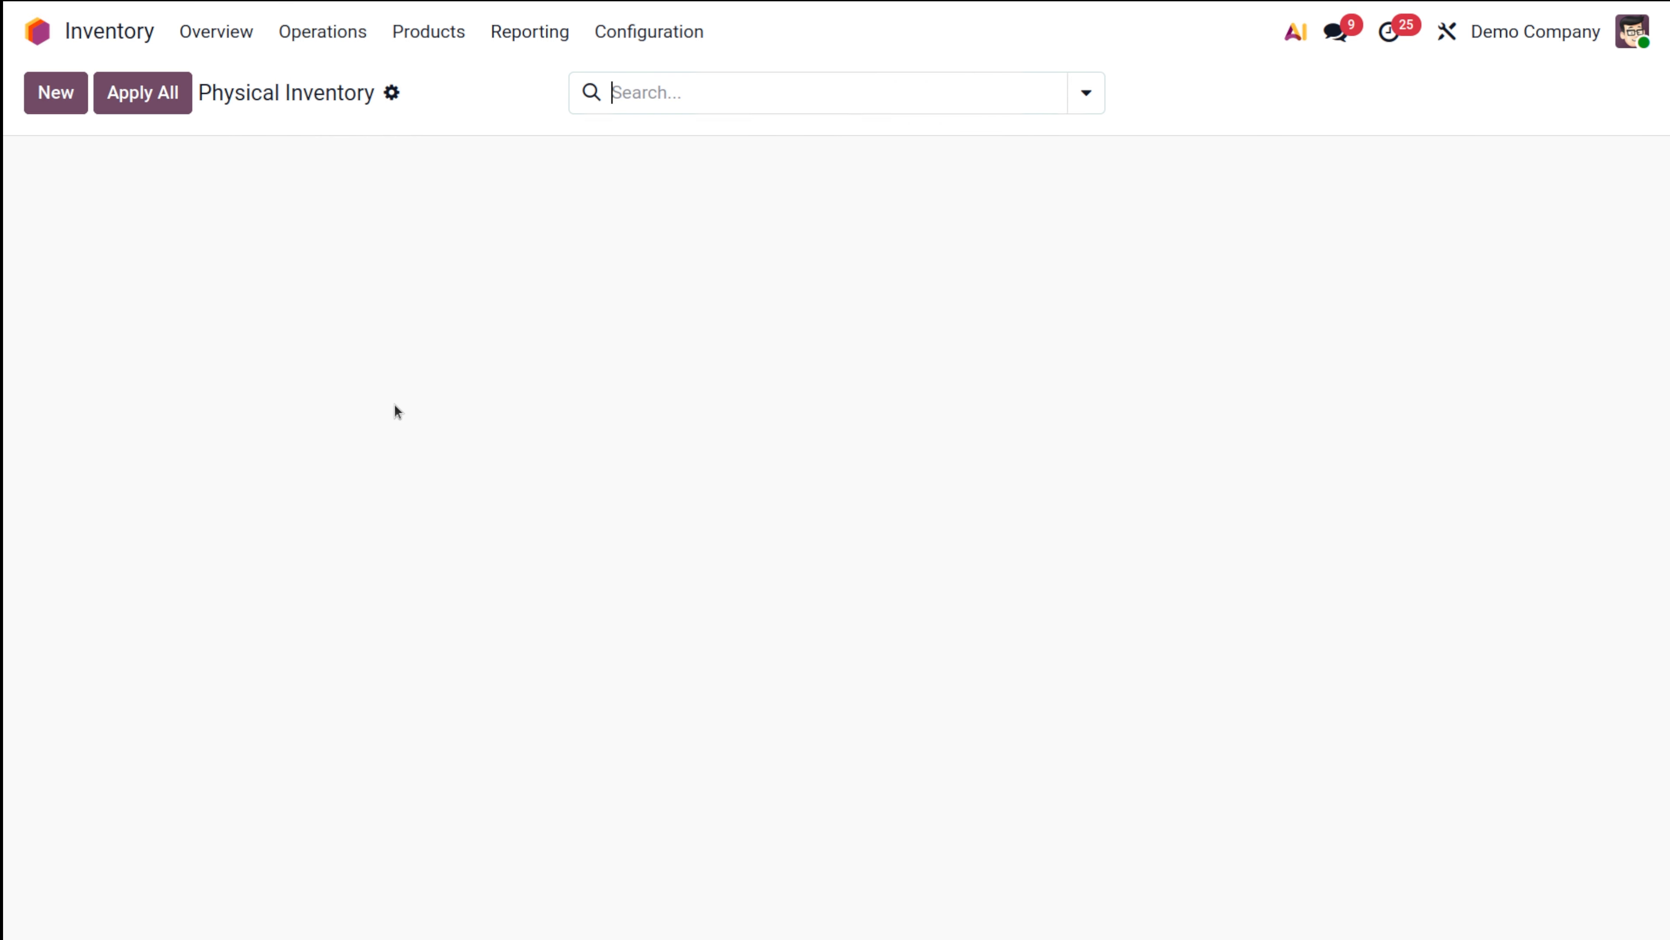
pyautogui.click(56, 90)
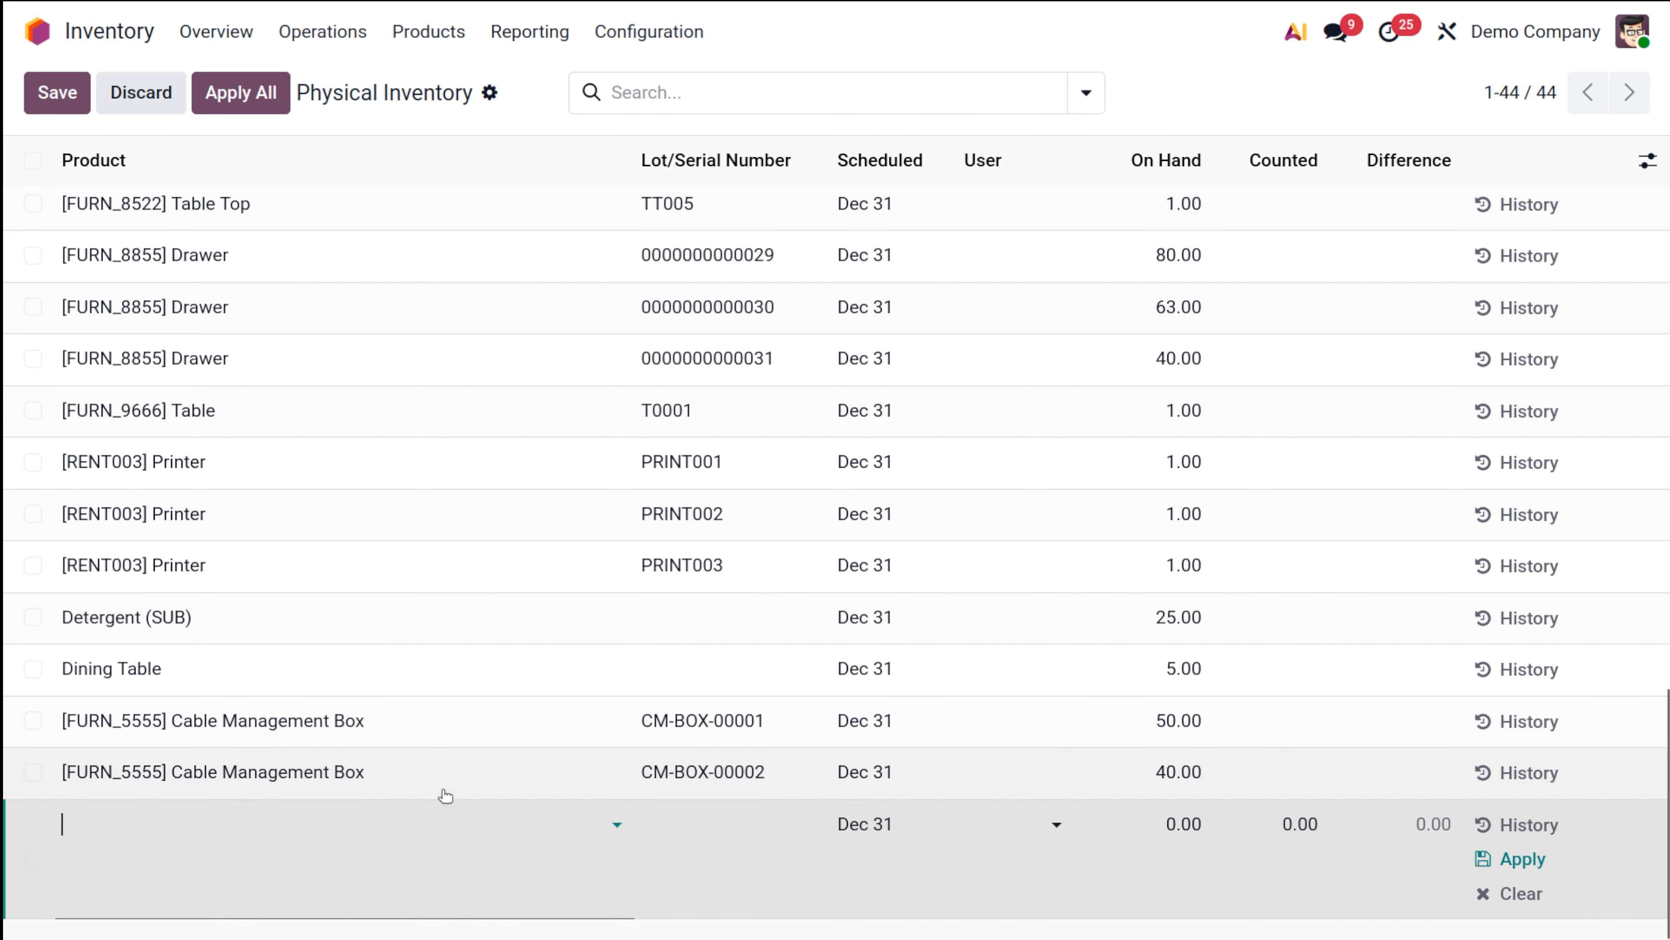
pyautogui.click(460, 826)
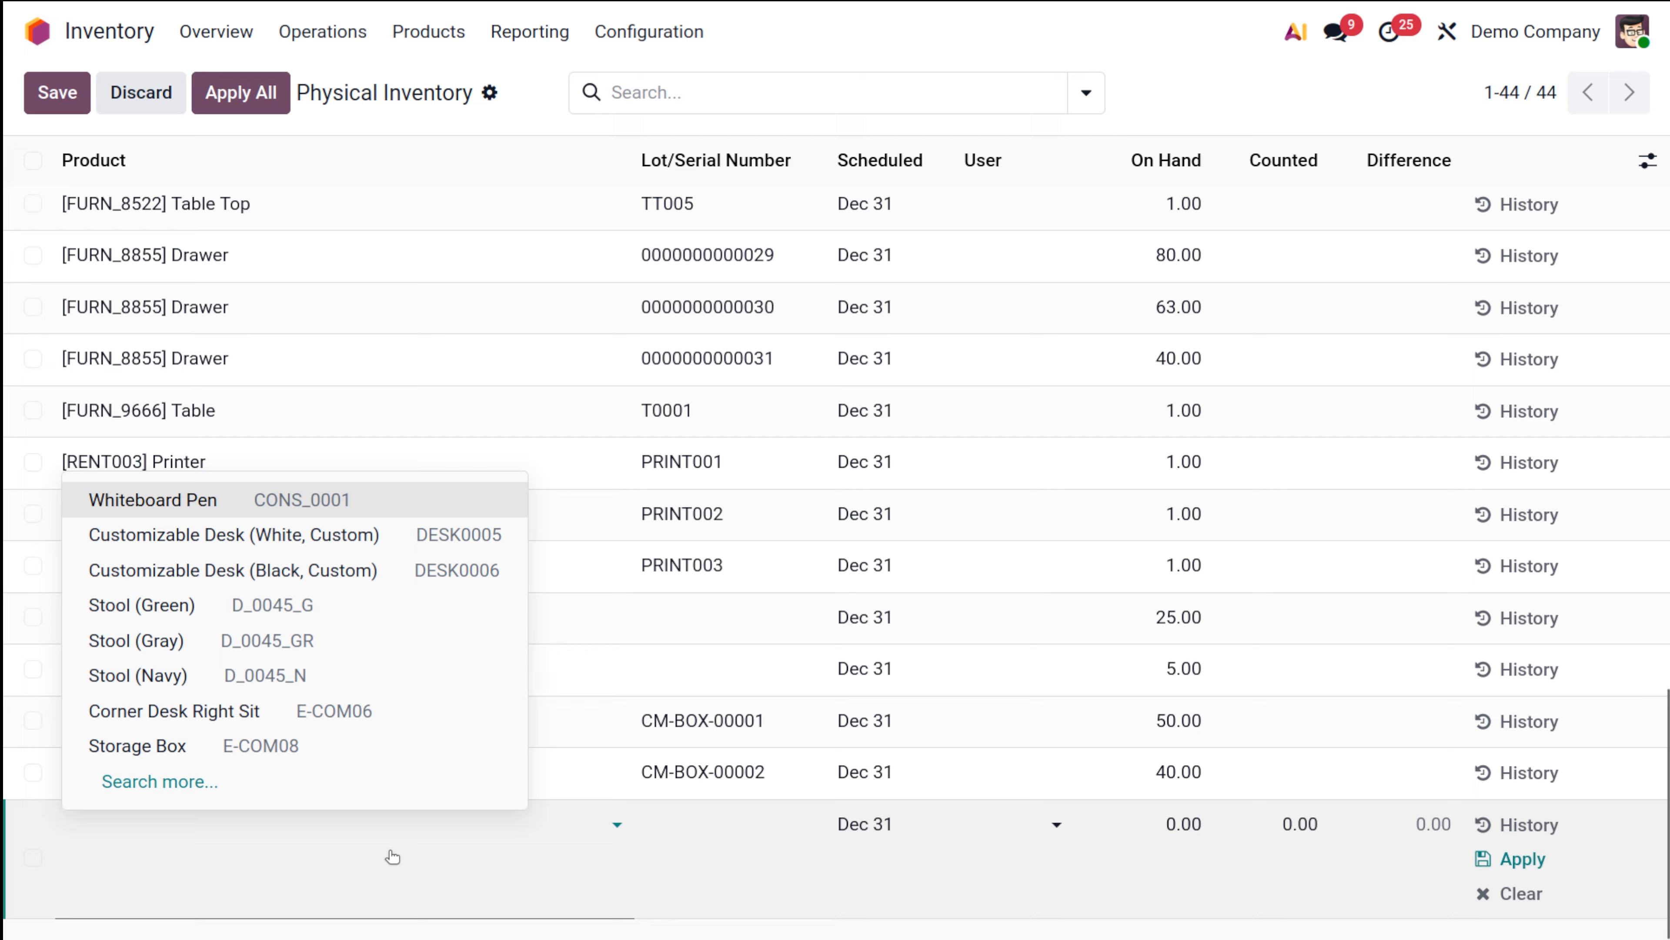
pyautogui.click(186, 396)
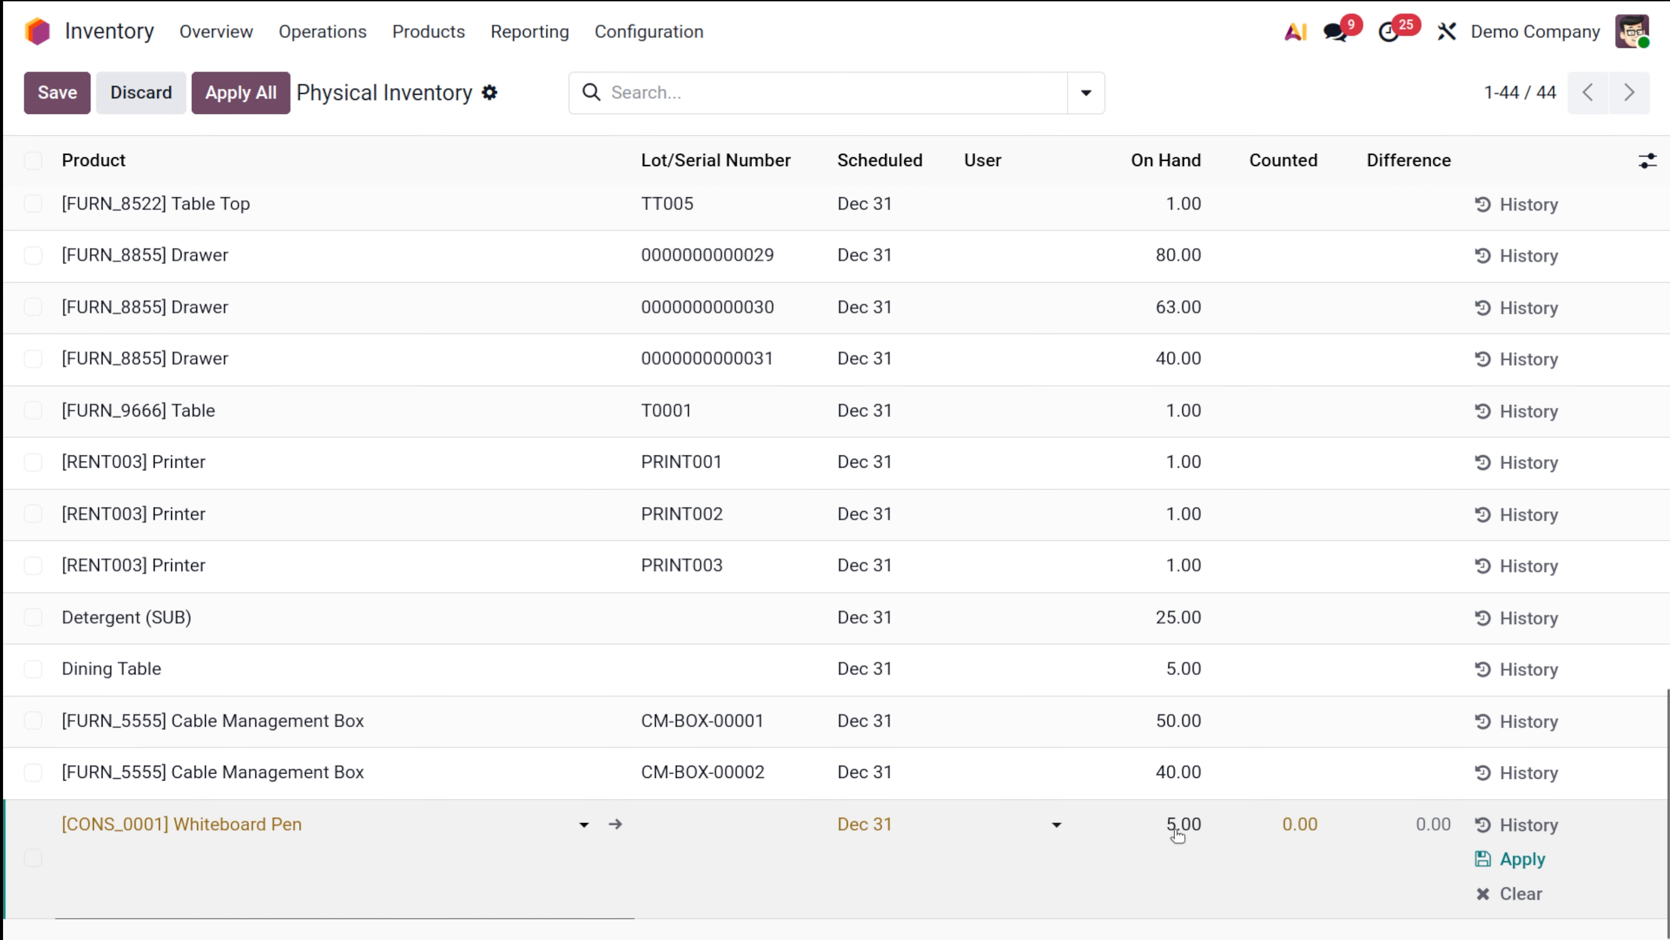
# - Enter a quantity of 10 on the Whiteboard Pen line, apply the adjustment and look through the inventory list
pyautogui.click(1176, 831)
pyautogui.write('10')
pyautogui.click(1322, 914)
pyautogui.click(1537, 859)
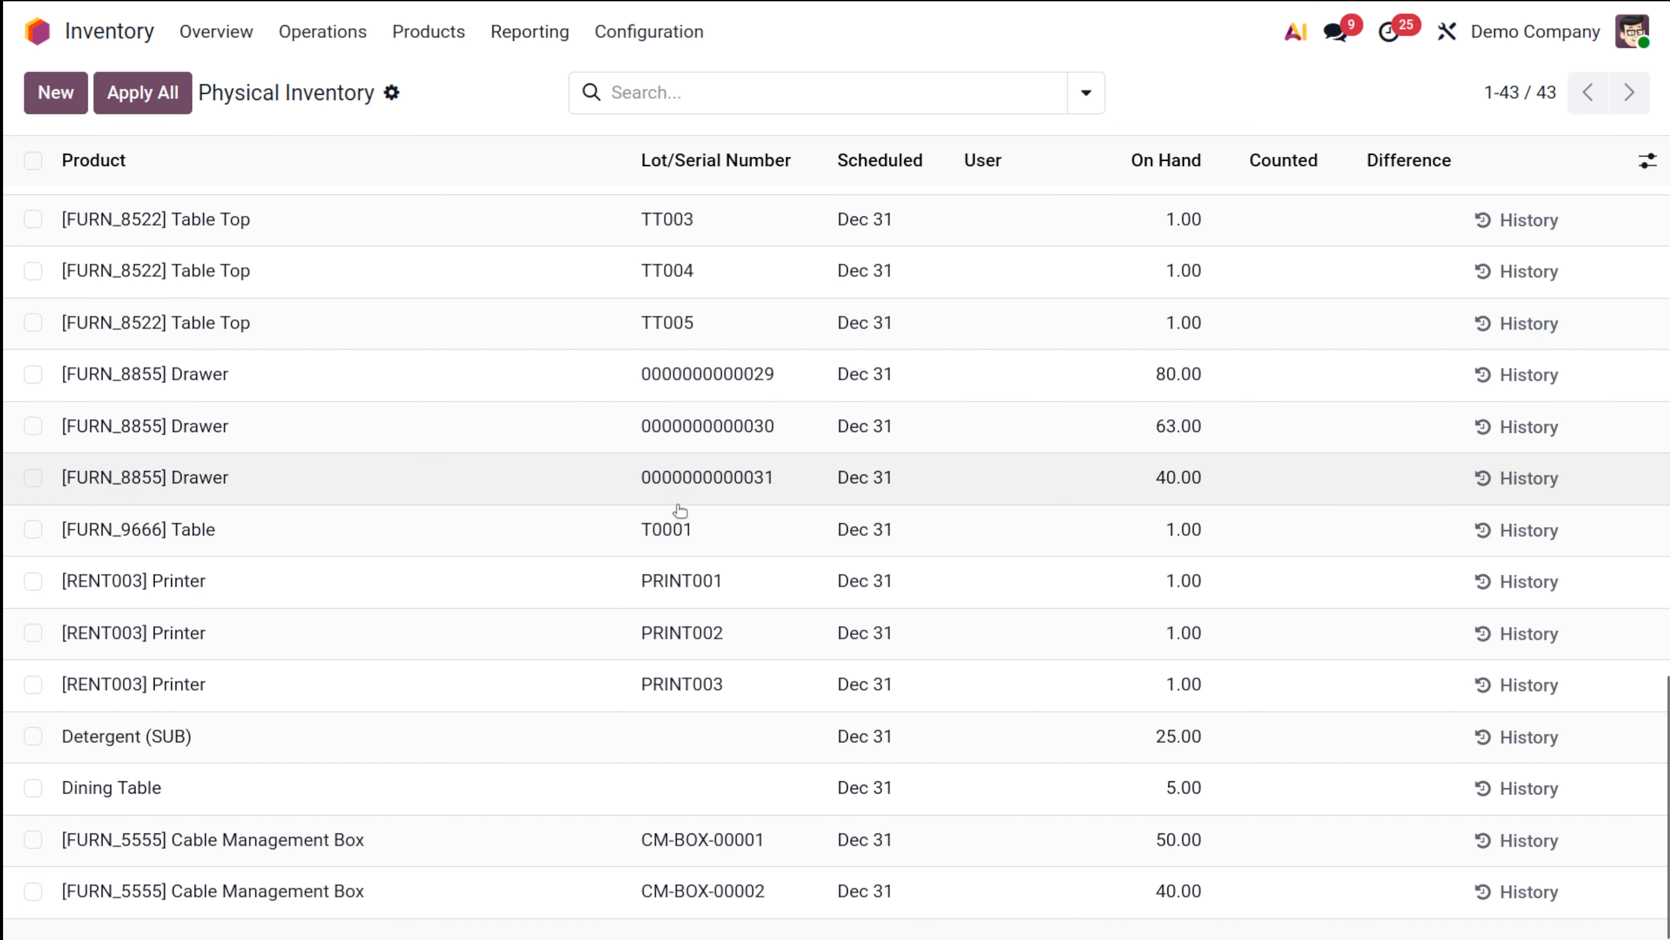
pyautogui.scroll(18, 626, 511)
pyautogui.scroll(-14, 634, 497)
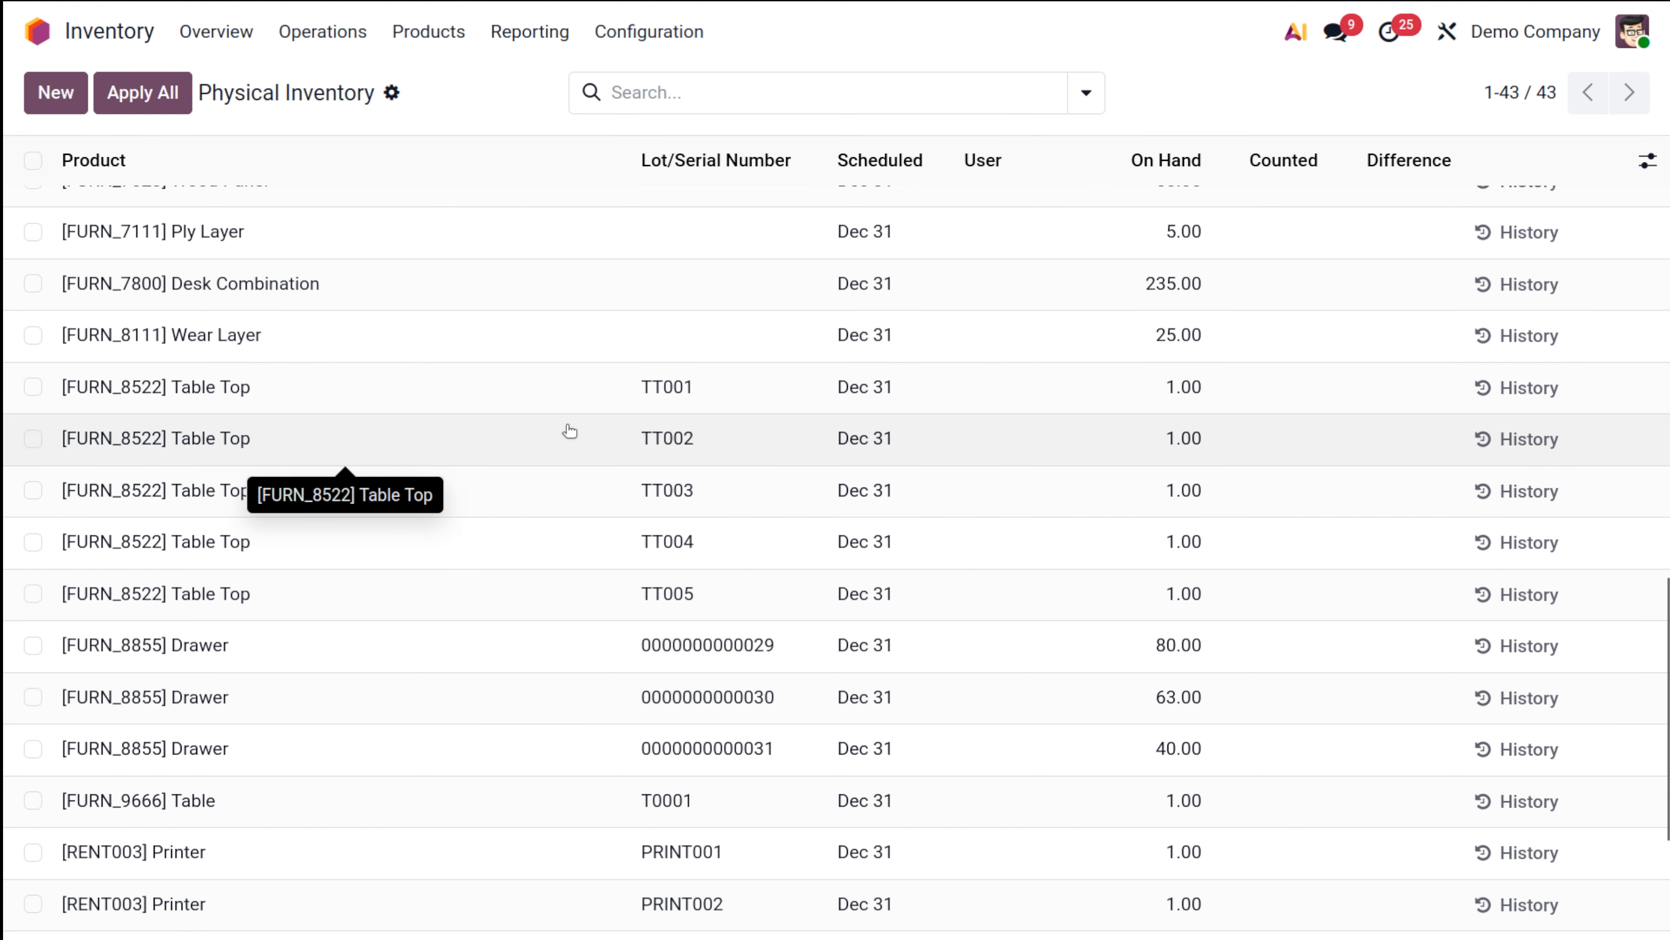
# - Open the Inventory settings and find the Traceability options for lots and serial numbers
pyautogui.click(649, 32)
pyautogui.click(670, 80)
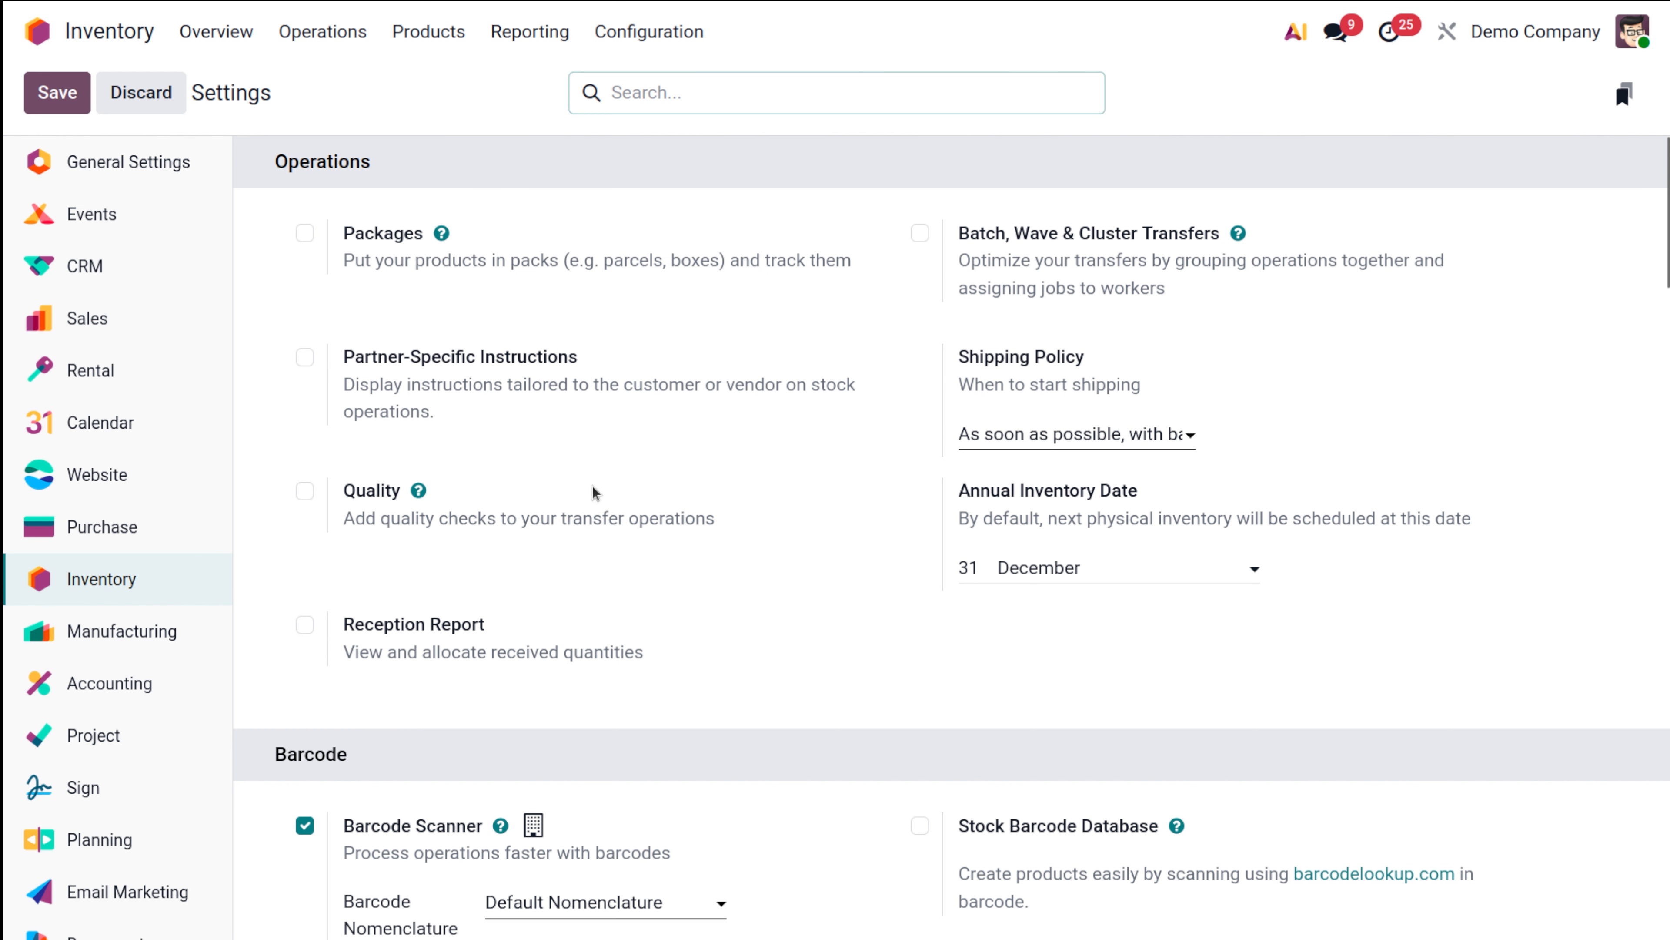
pyautogui.scroll(-4, 597, 486)
pyautogui.scroll(-14, 596, 484)
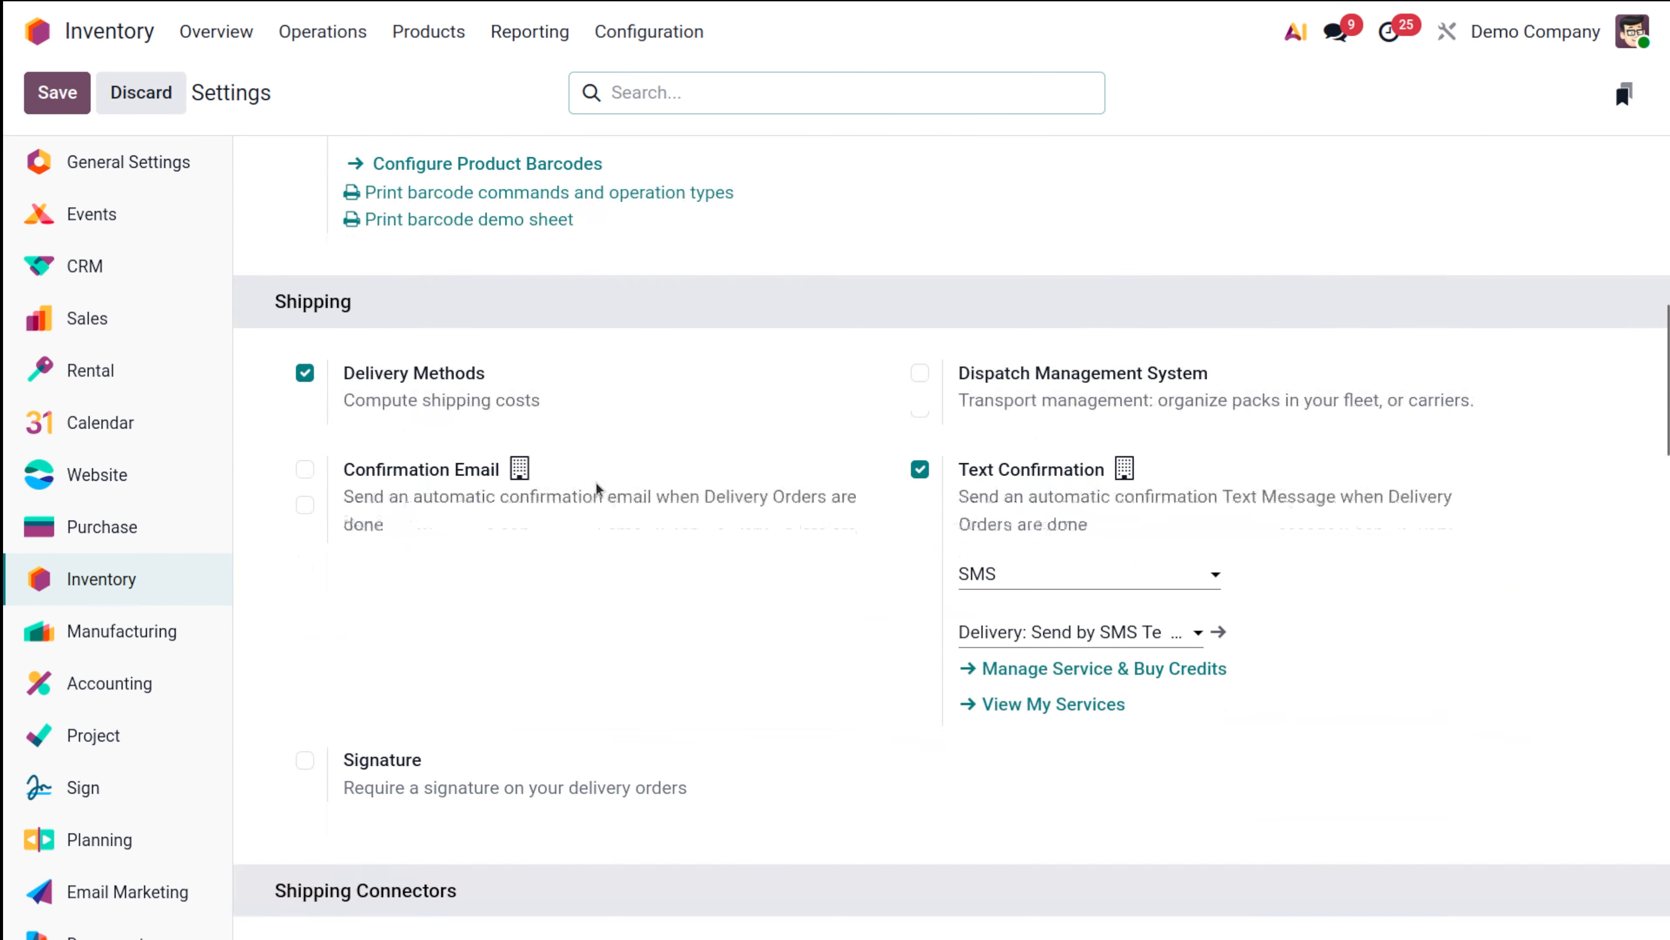
pyautogui.scroll(-17, 596, 485)
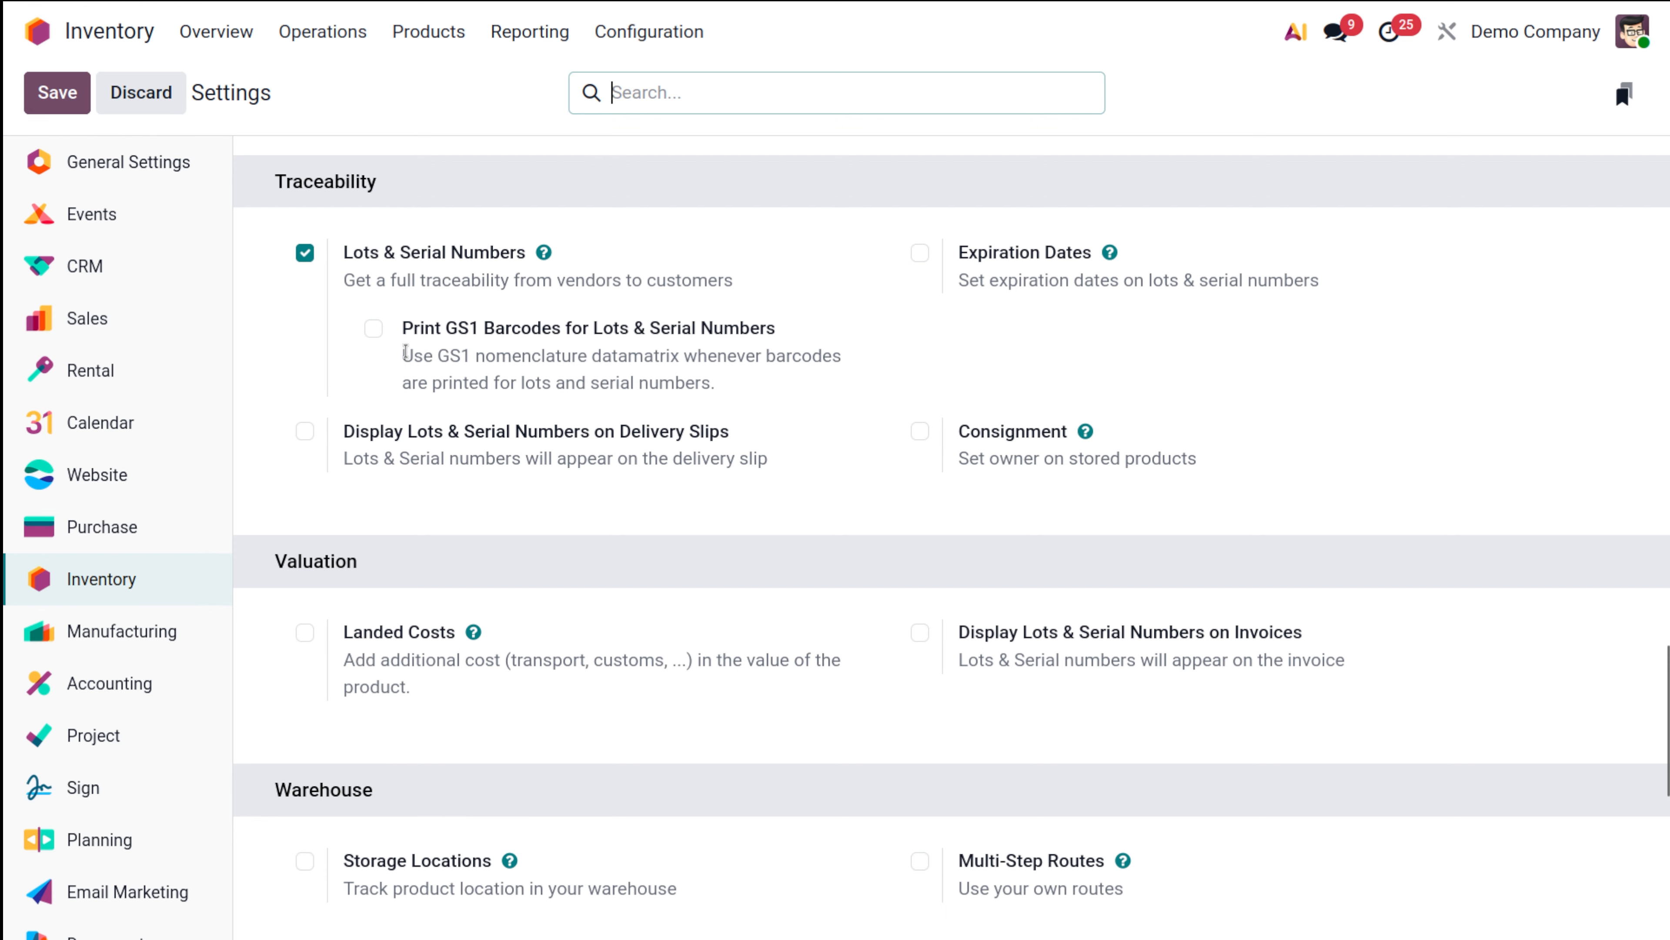
# - Open the Physical Inventory list and examine the lot/serial numbers and on-hand quantities of the listed products
pyautogui.scroll(10, 458, 470)
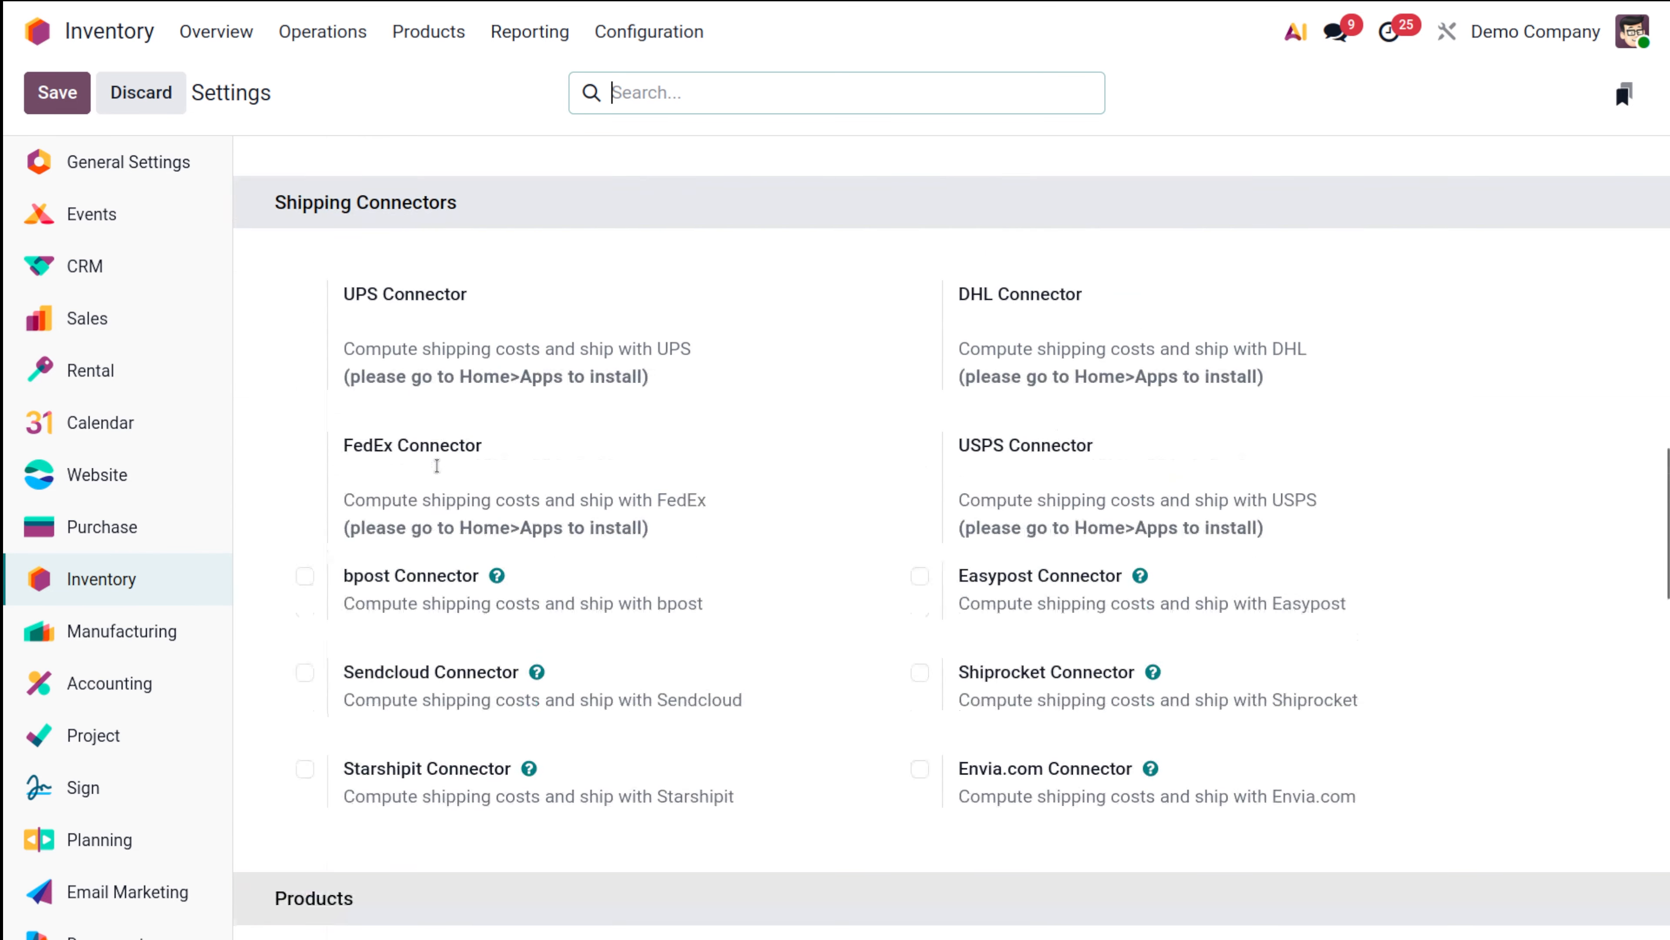
pyautogui.scroll(10, 440, 471)
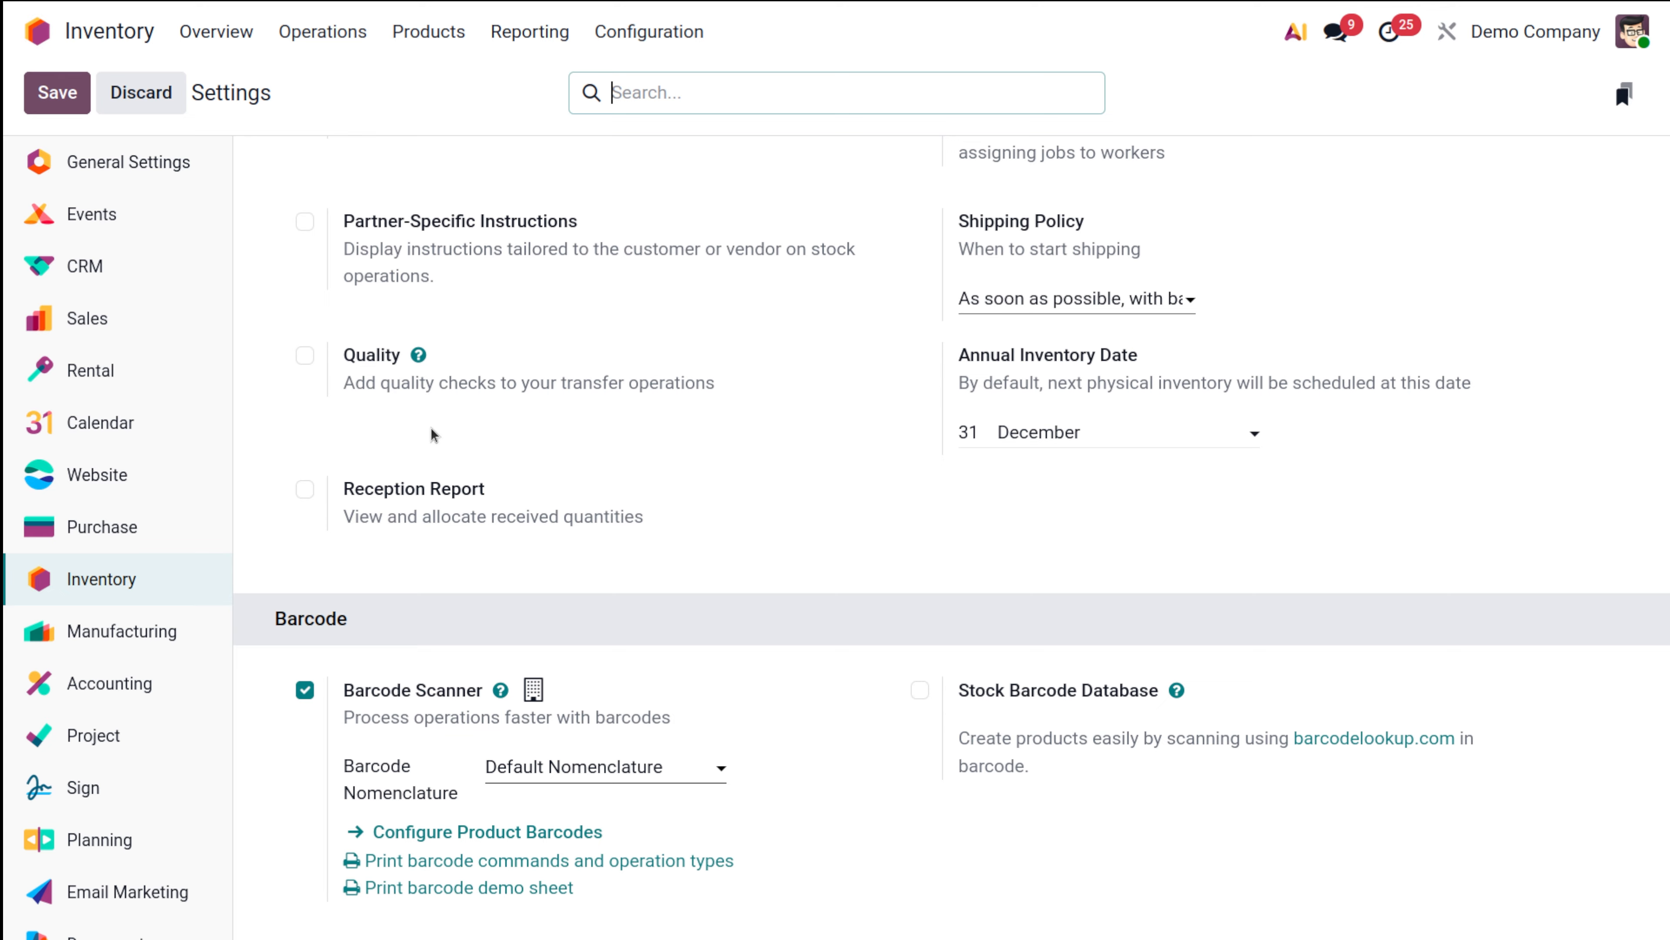
pyautogui.click(334, 41)
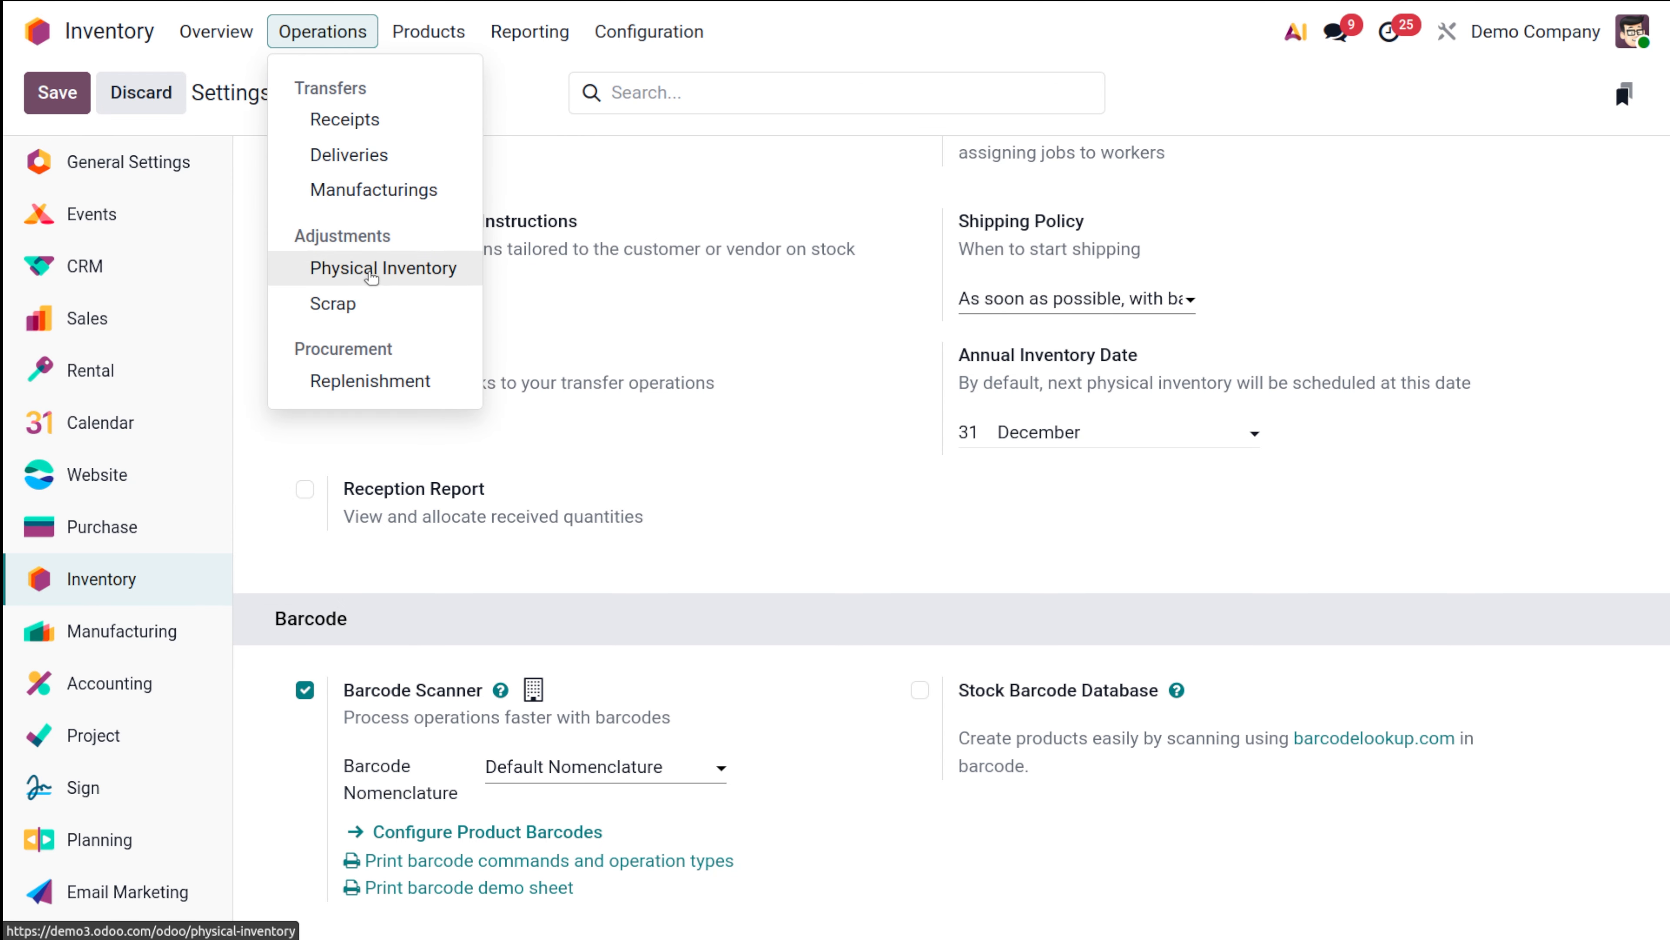
pyautogui.click(355, 268)
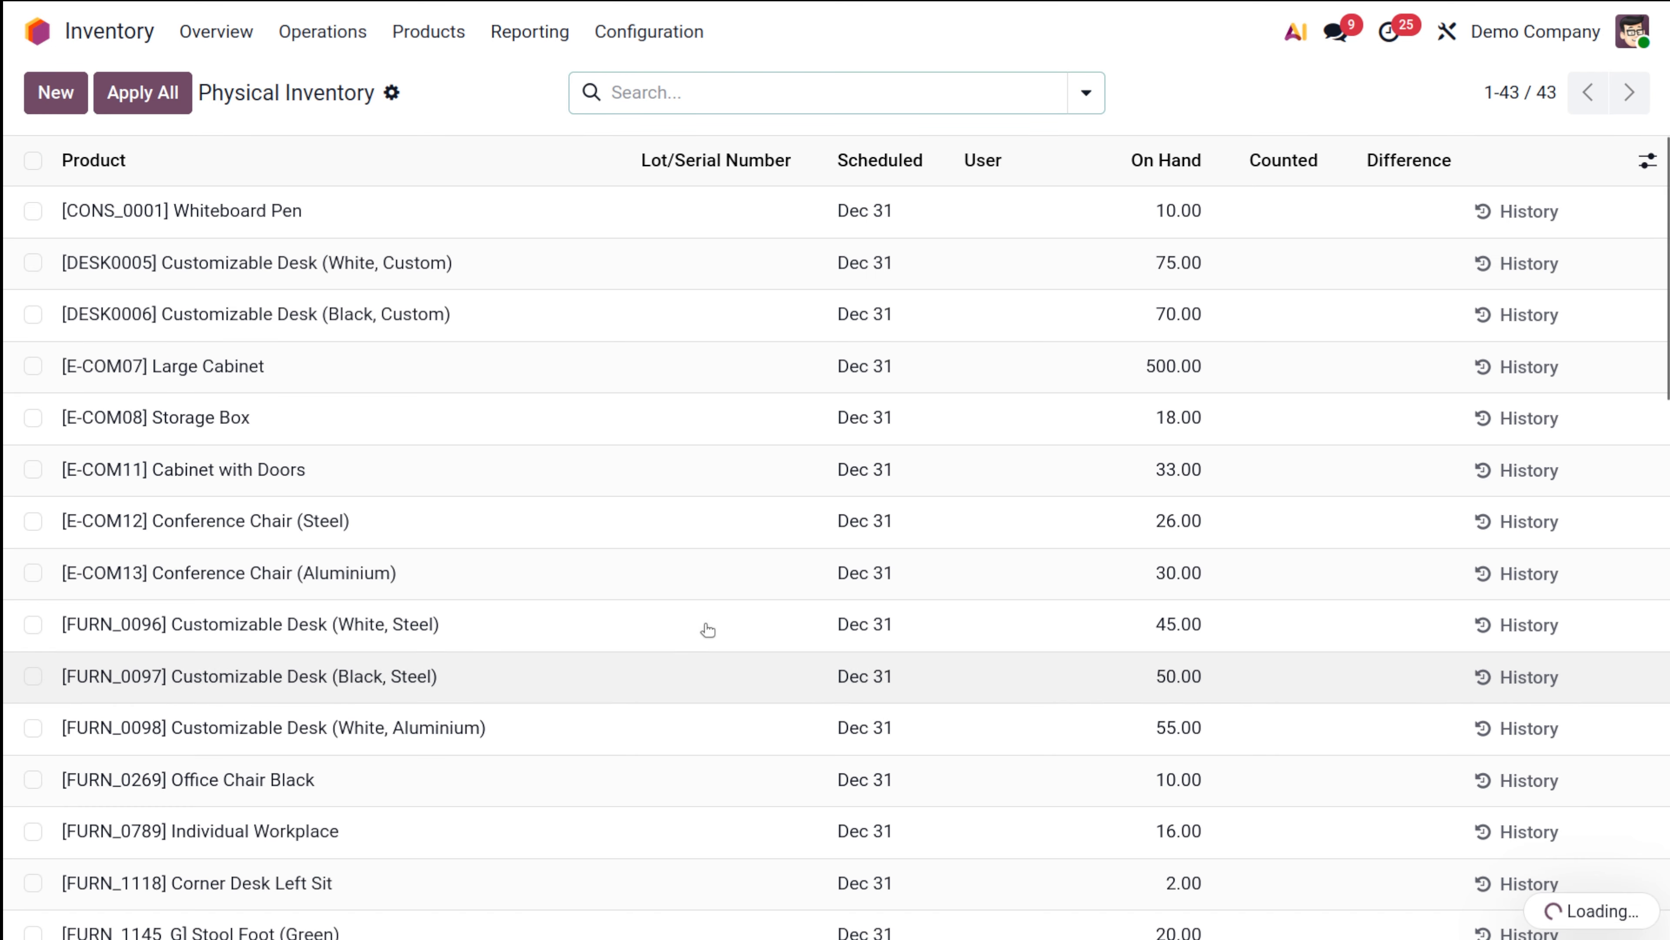
pyautogui.scroll(-10, 760, 906)
pyautogui.scroll(-10, 761, 906)
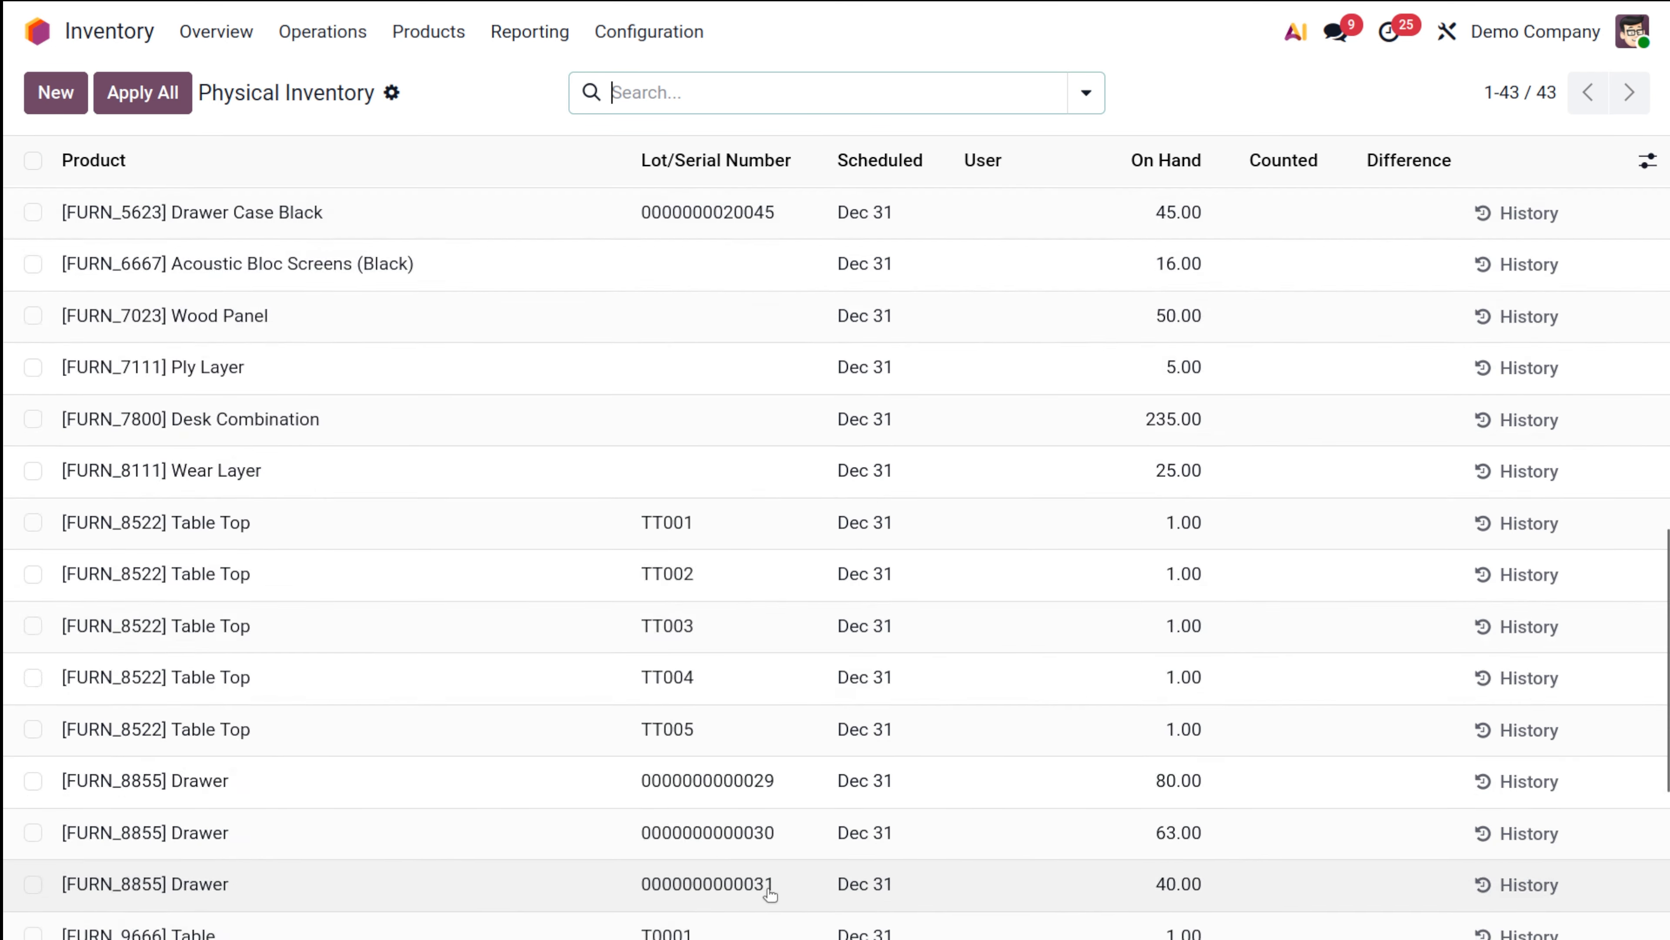
pyautogui.scroll(5, 790, 836)
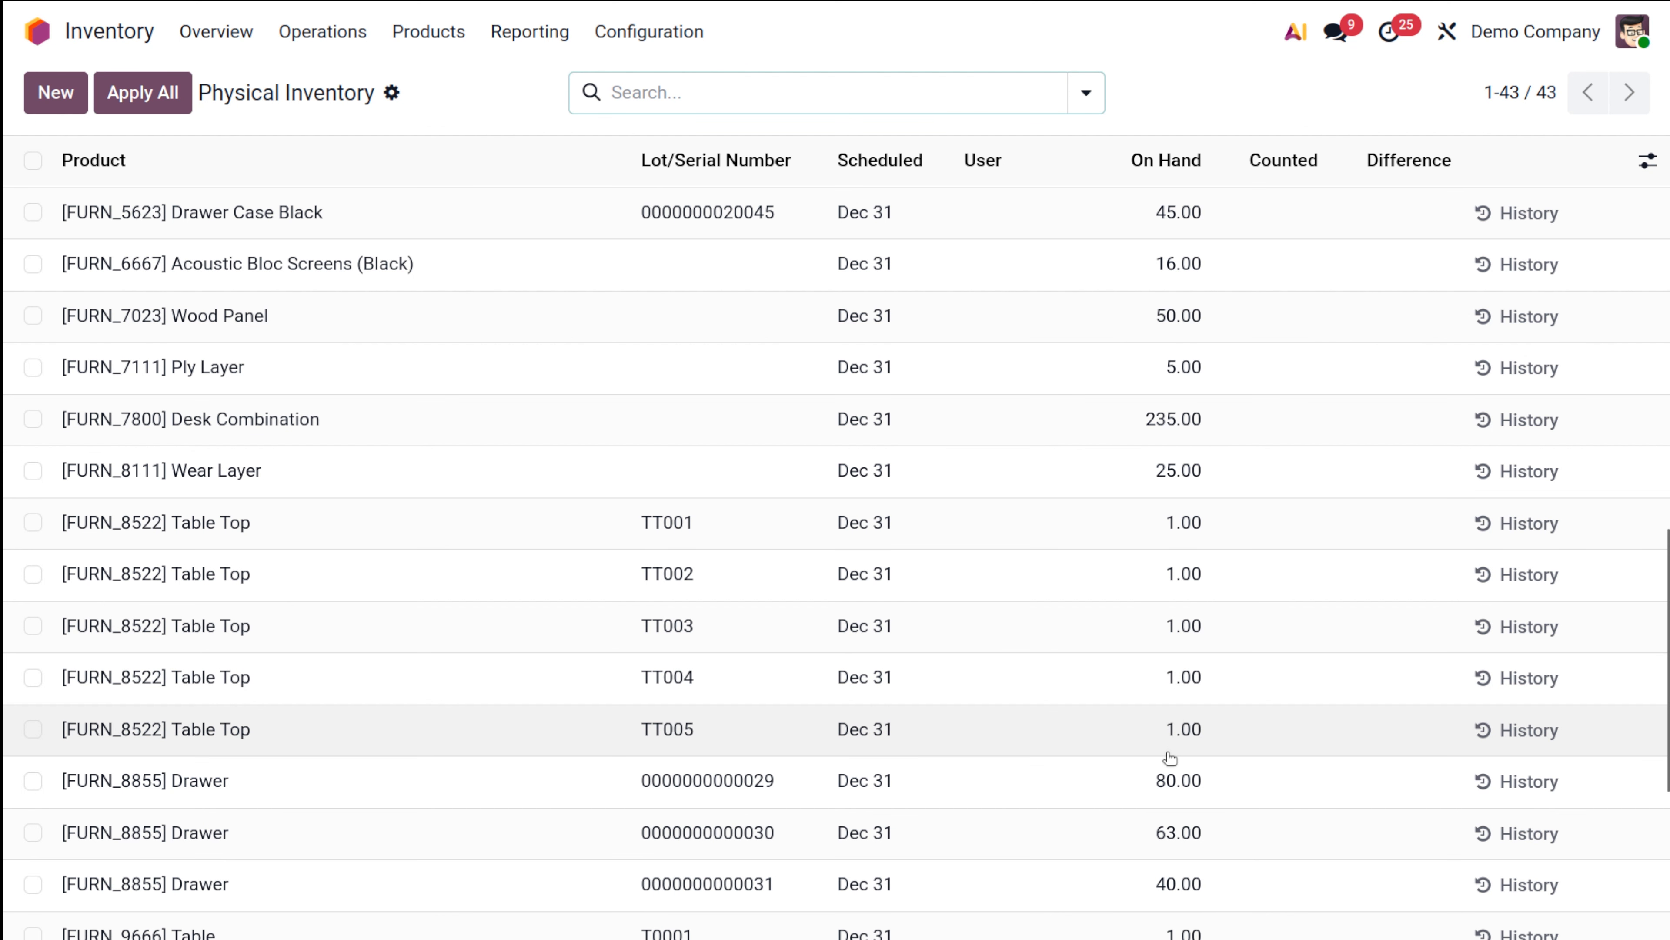
pyautogui.scroll(-5, 1000, 672)
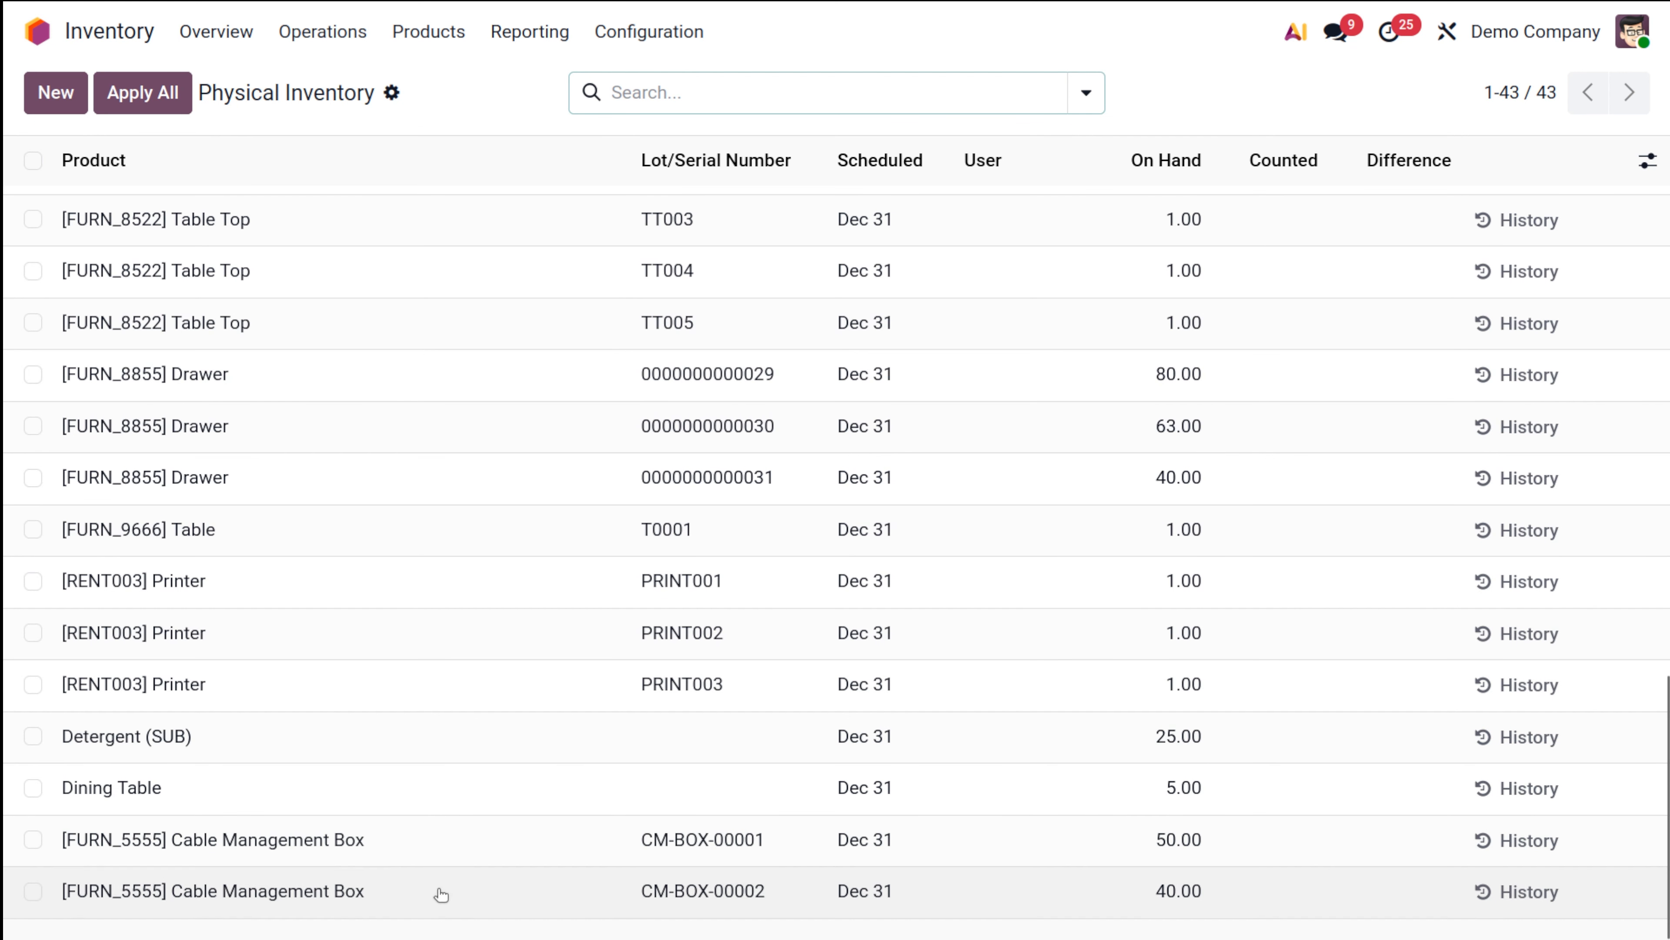
pyautogui.scroll(5, 952, 625)
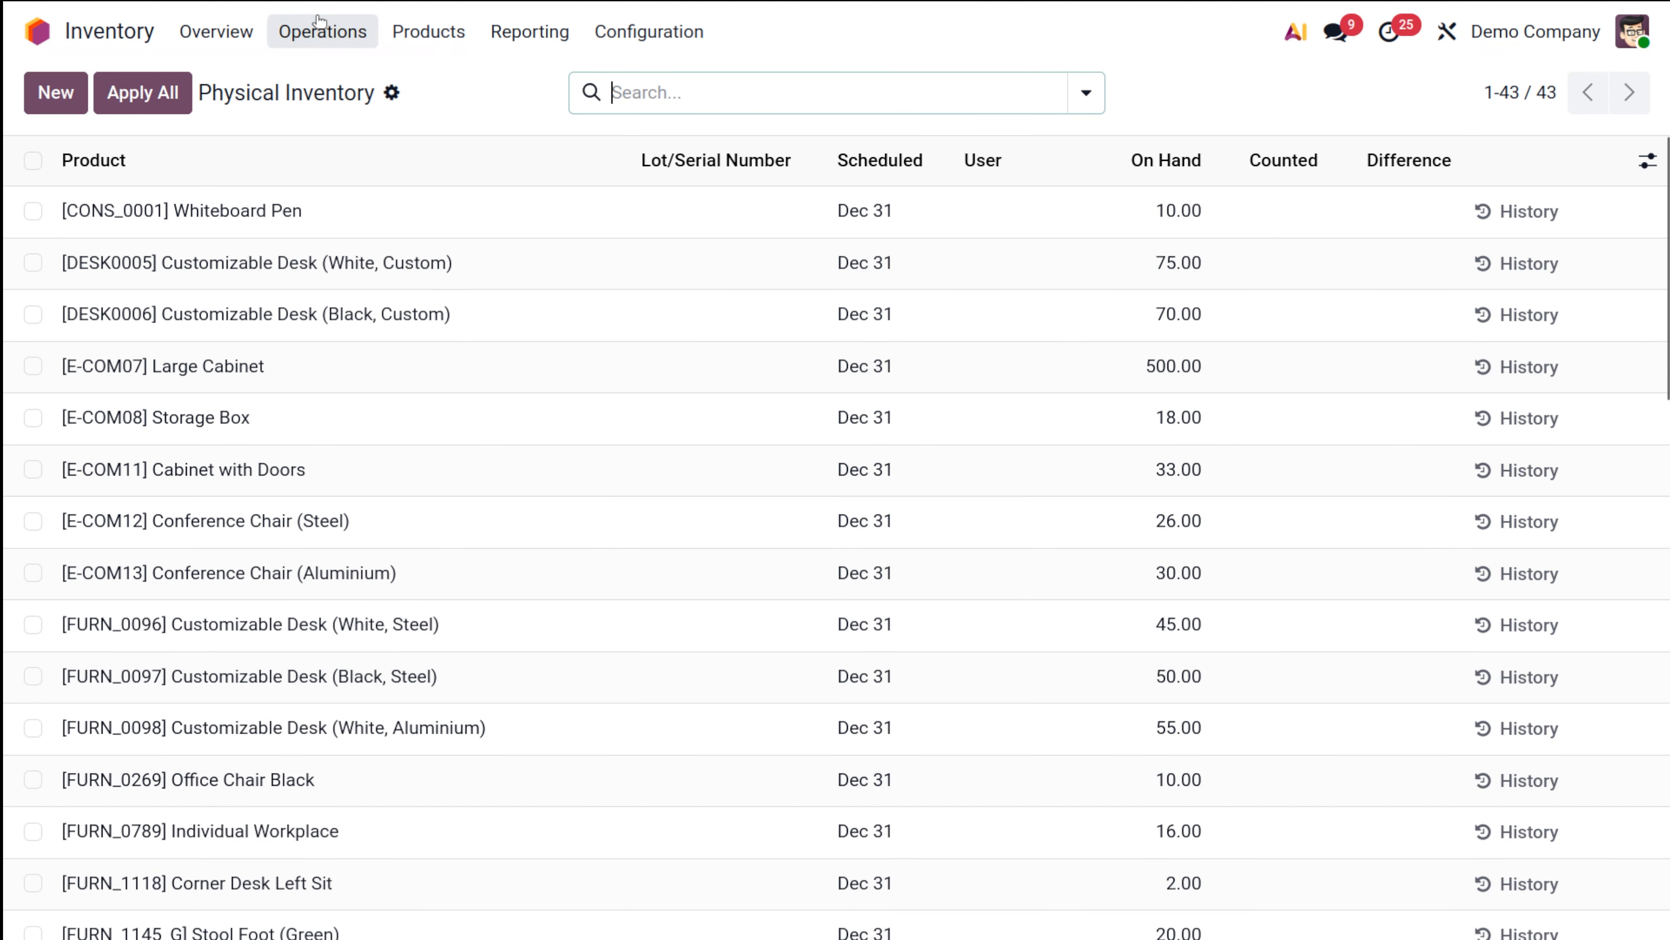
# - Open the overdue Wood Corner receipt and check the Office Chair's tracking method and stock on its product record
pyautogui.click(323, 32)
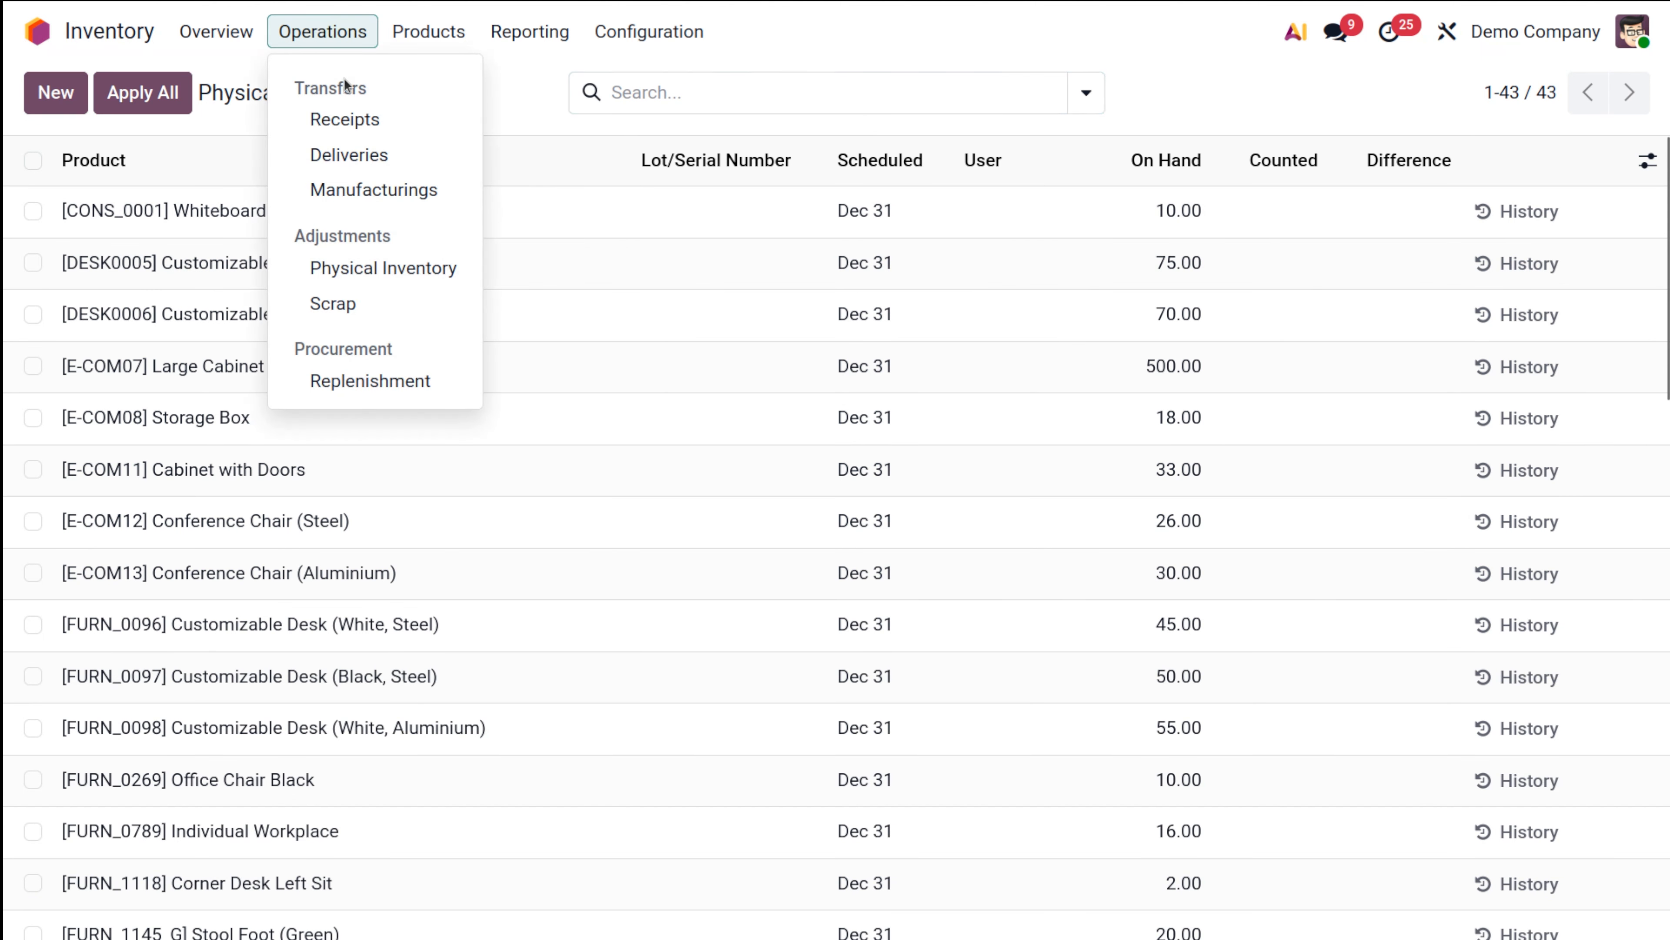
pyautogui.click(348, 120)
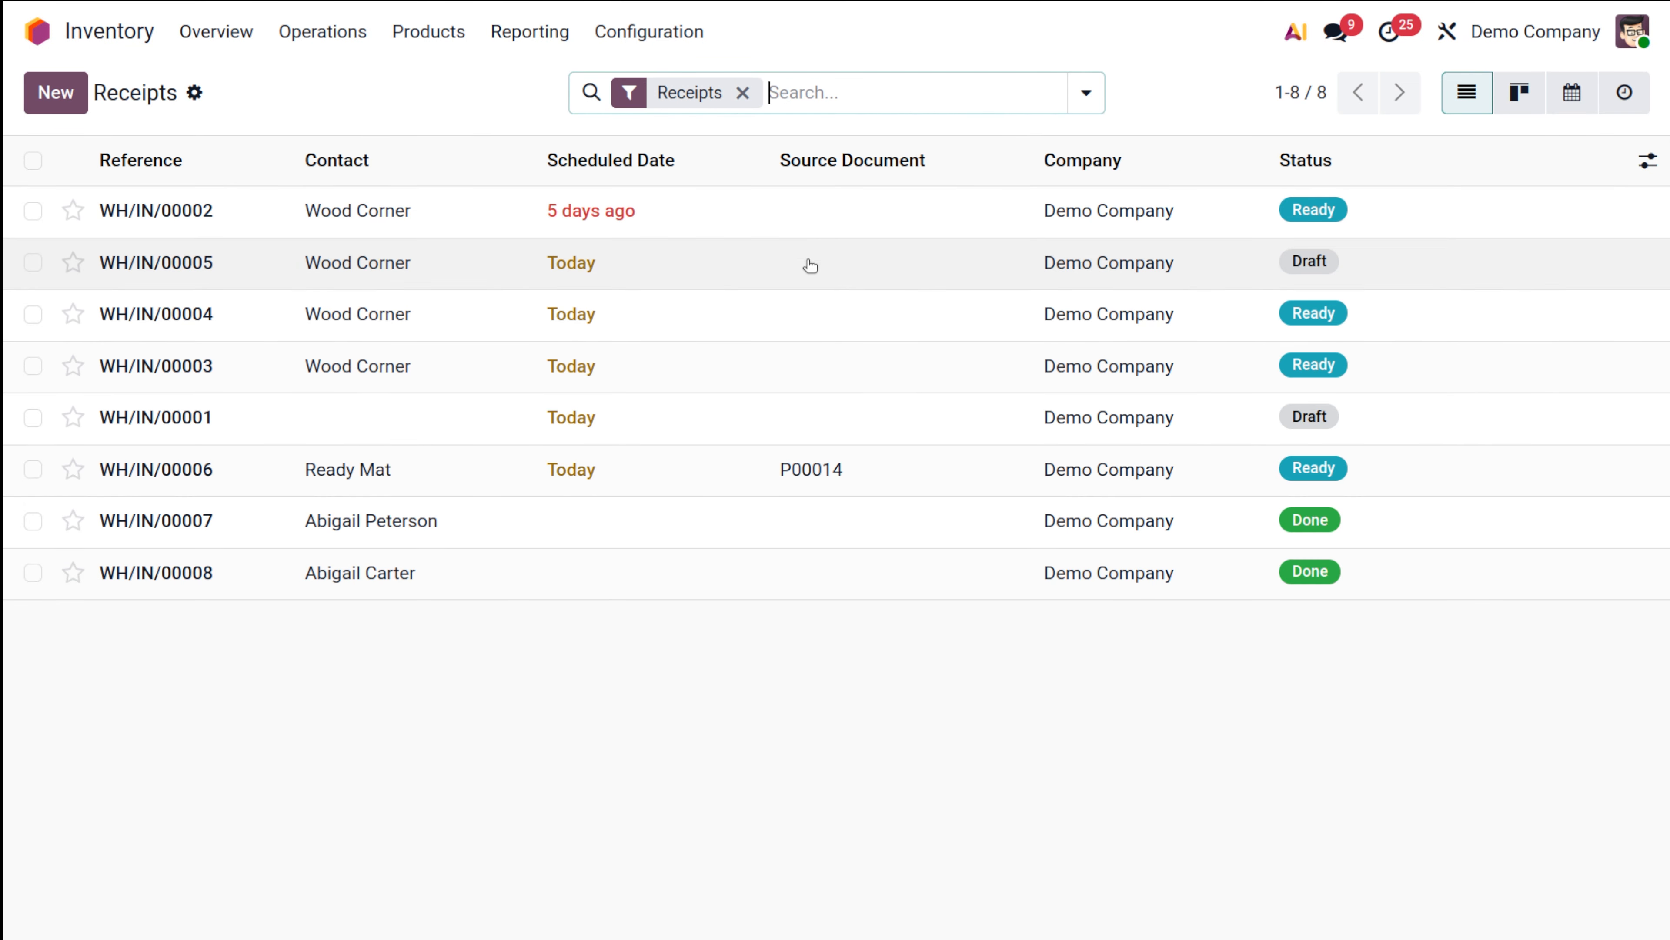
pyautogui.click(830, 230)
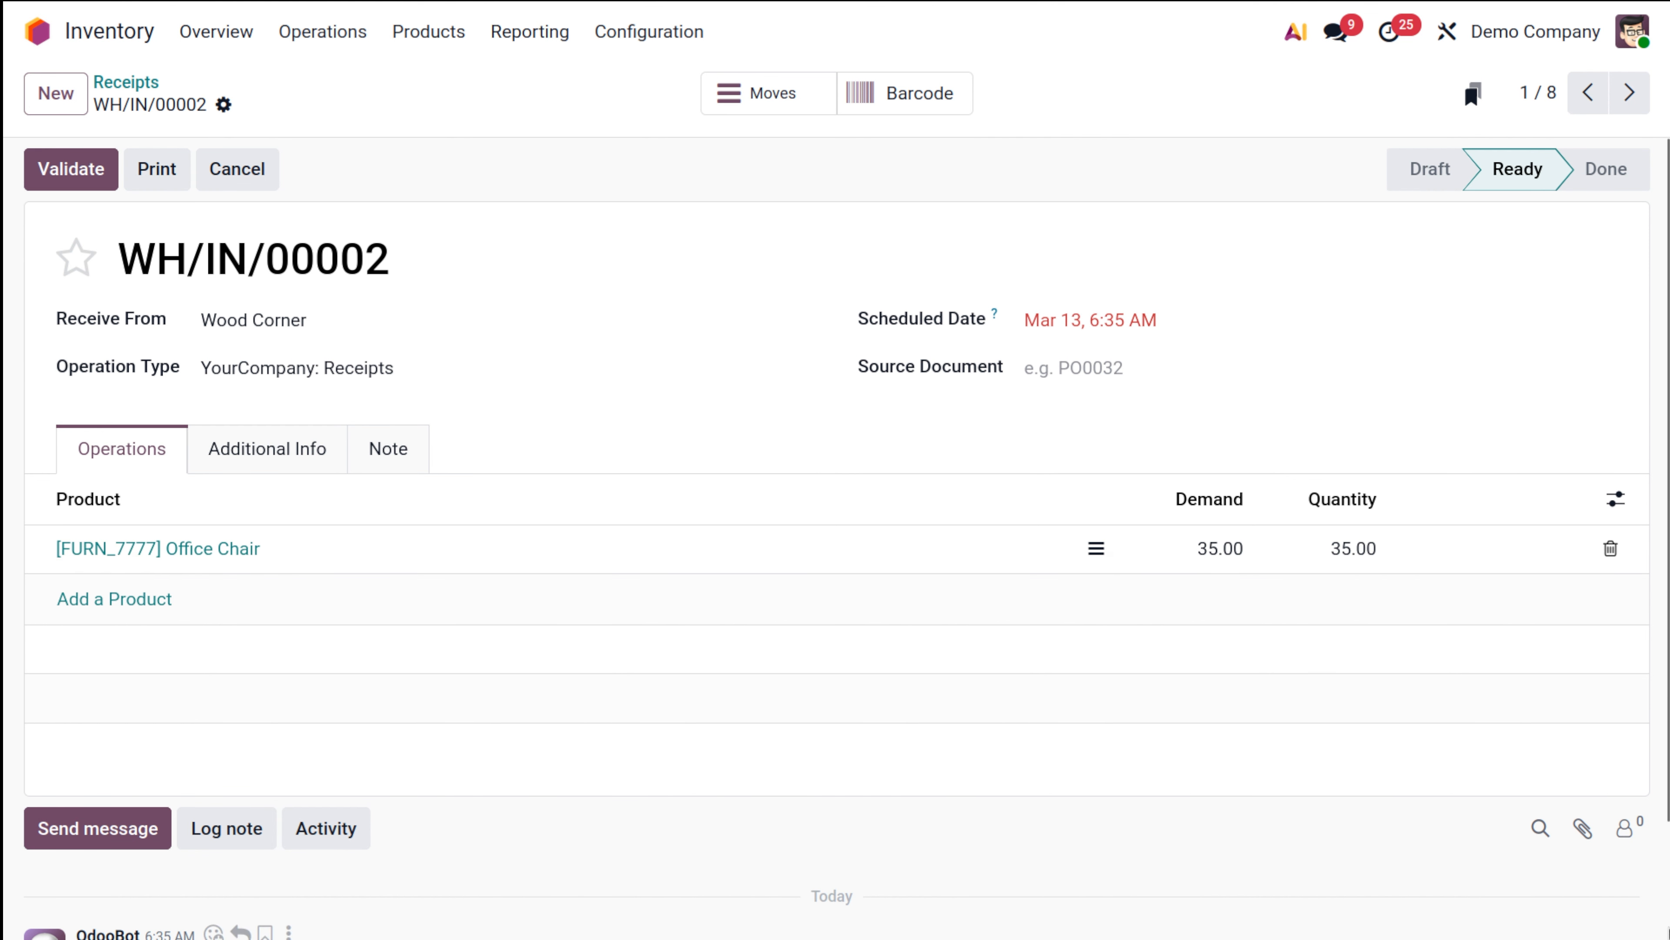
pyautogui.click(190, 558)
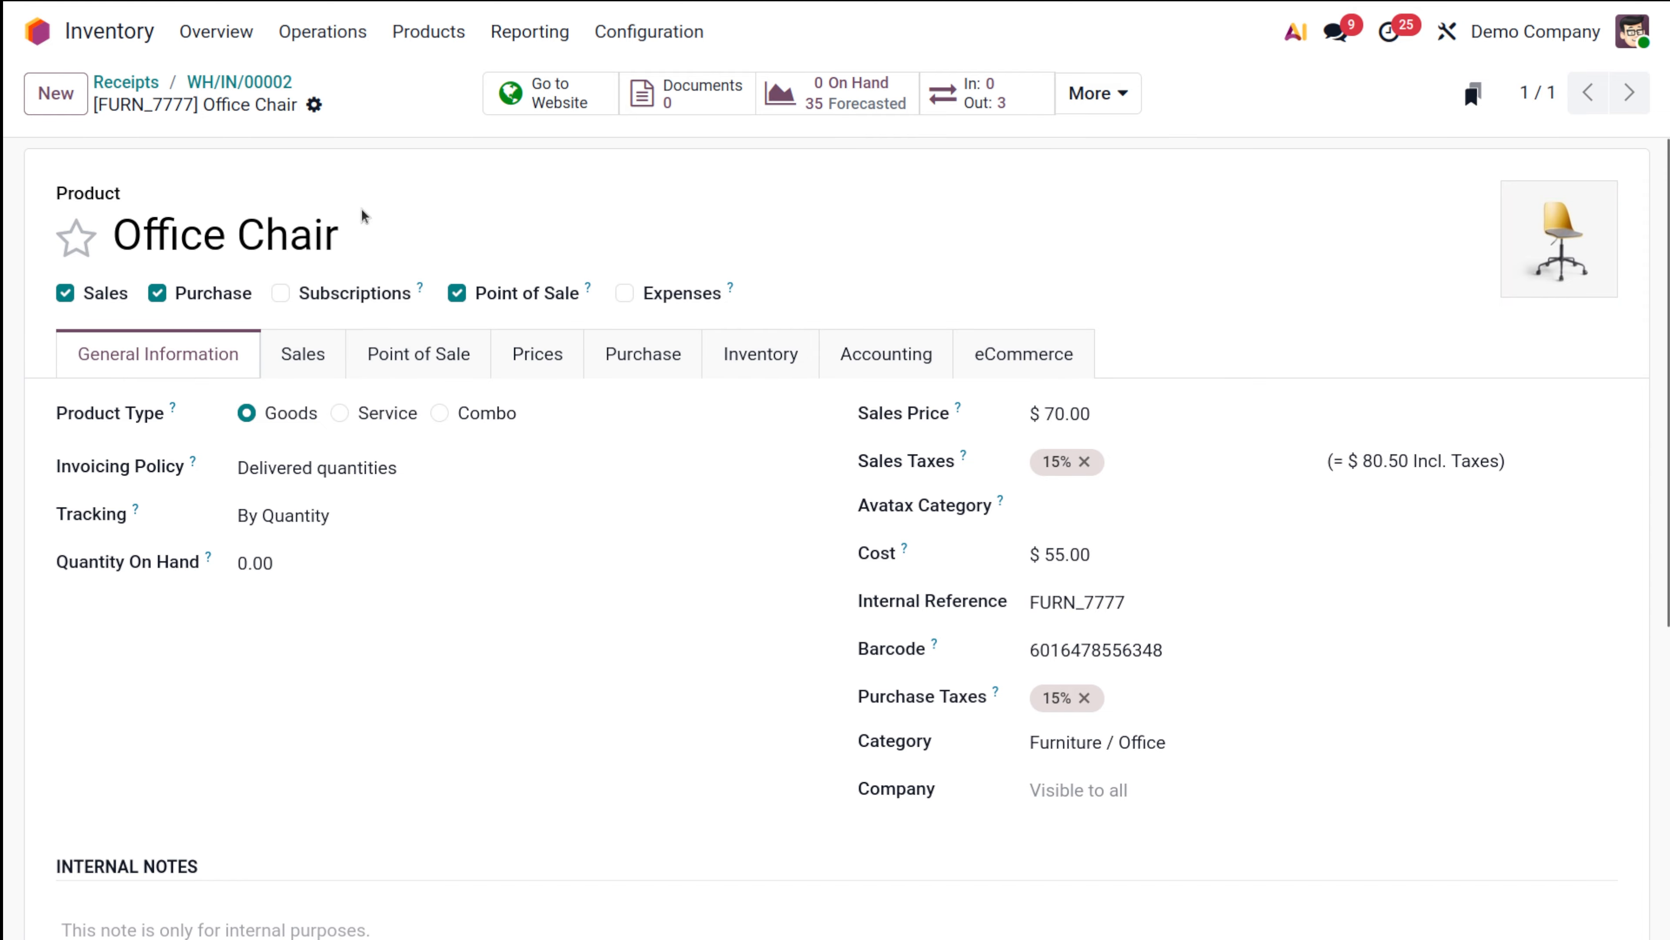
pyautogui.click(280, 84)
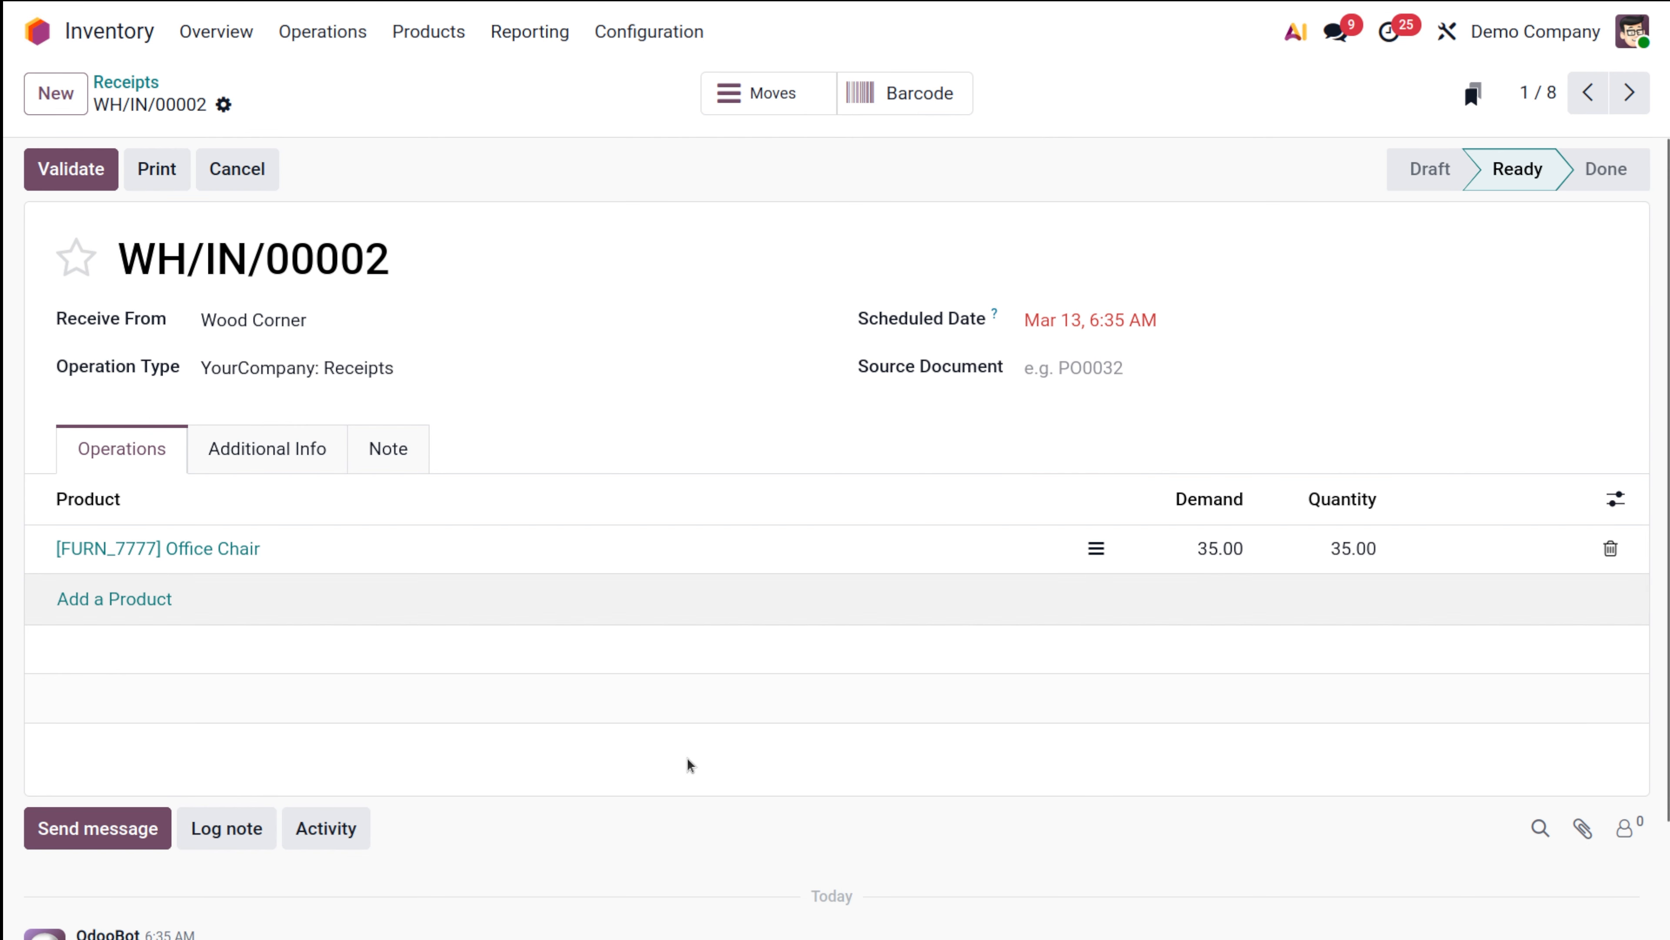
# - Validate the Wood Corner receipt of 35 Office Chairs and check the chair's on-hand quantity on its product record
pyautogui.click(70, 169)
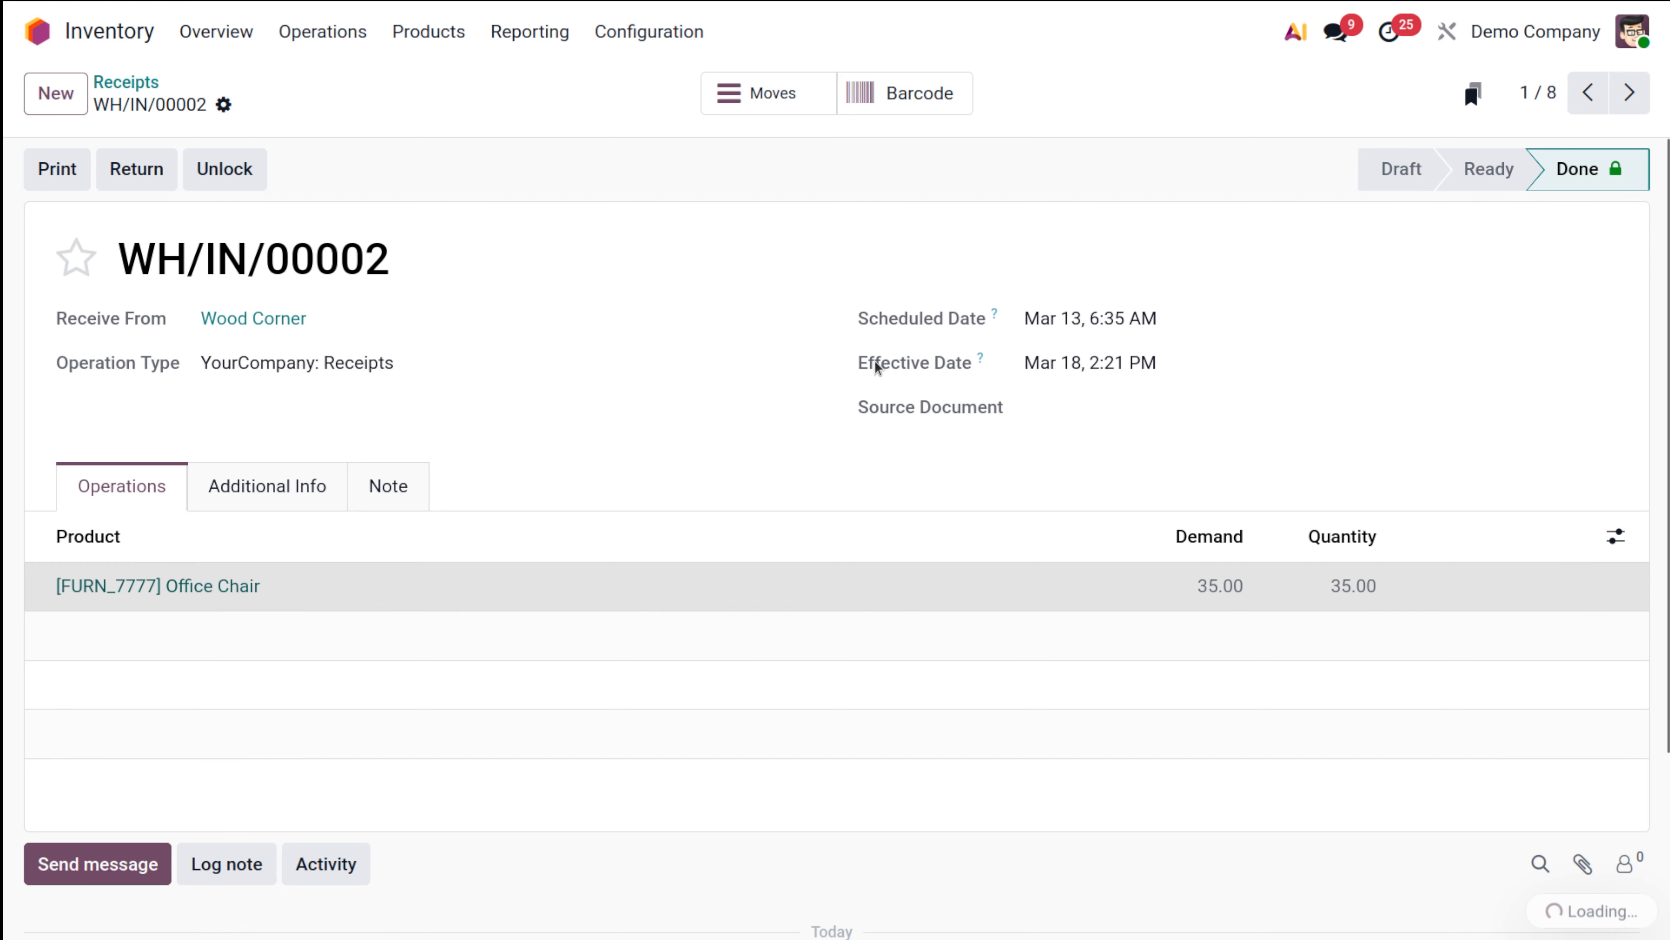
pyautogui.click(256, 587)
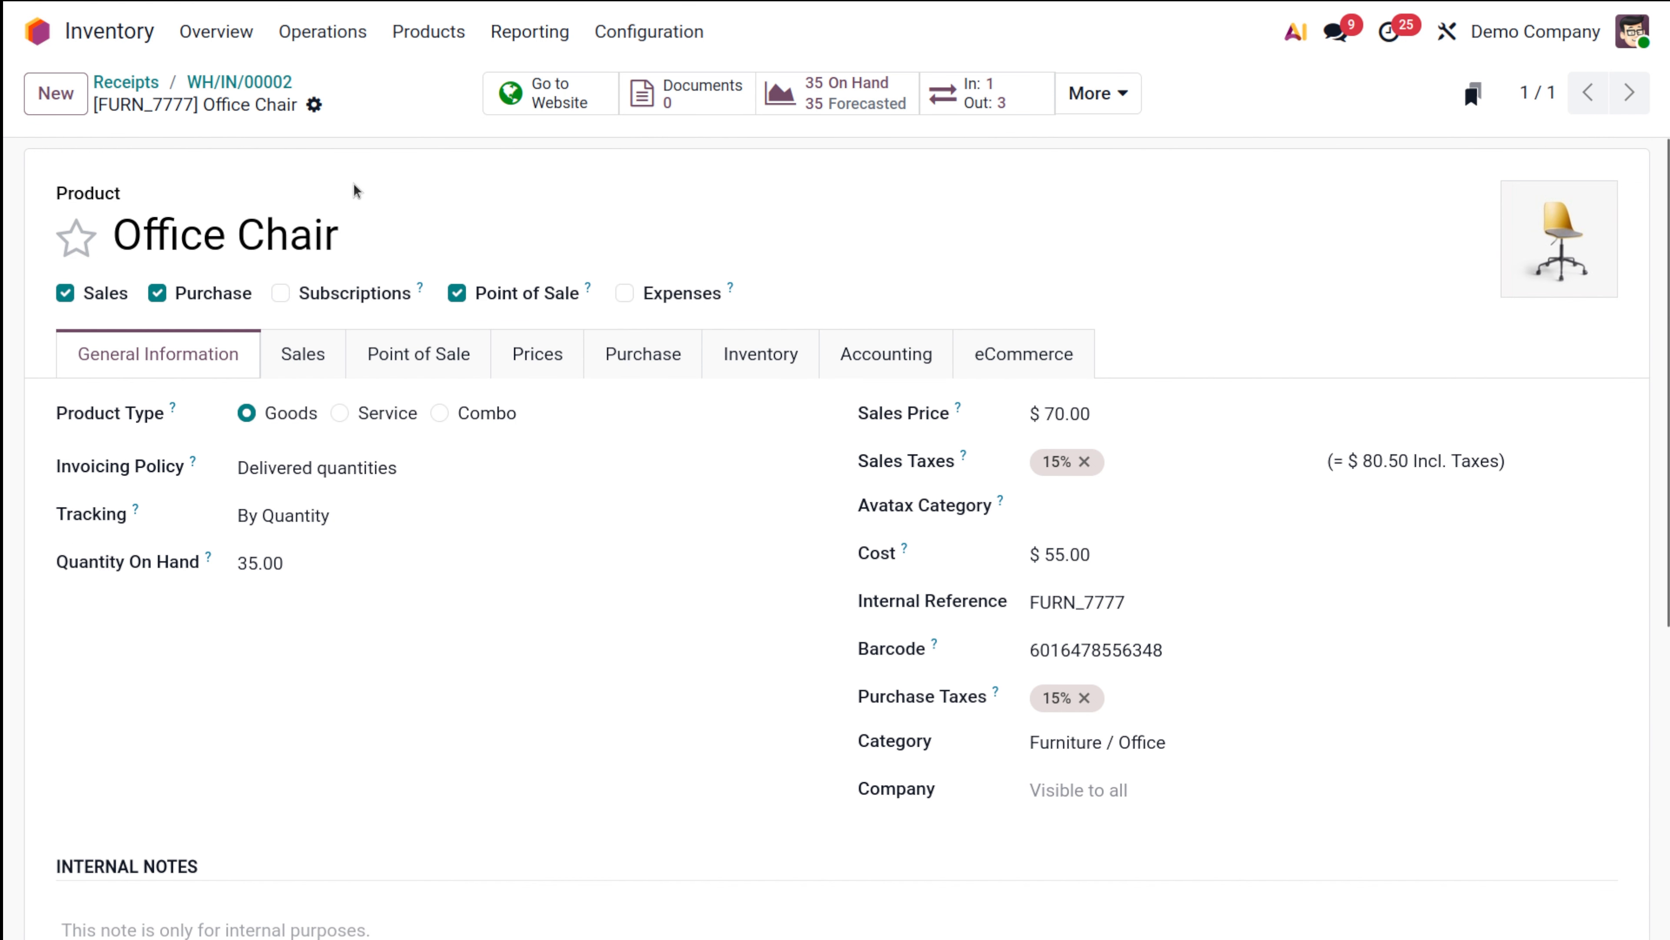
pyautogui.click(238, 82)
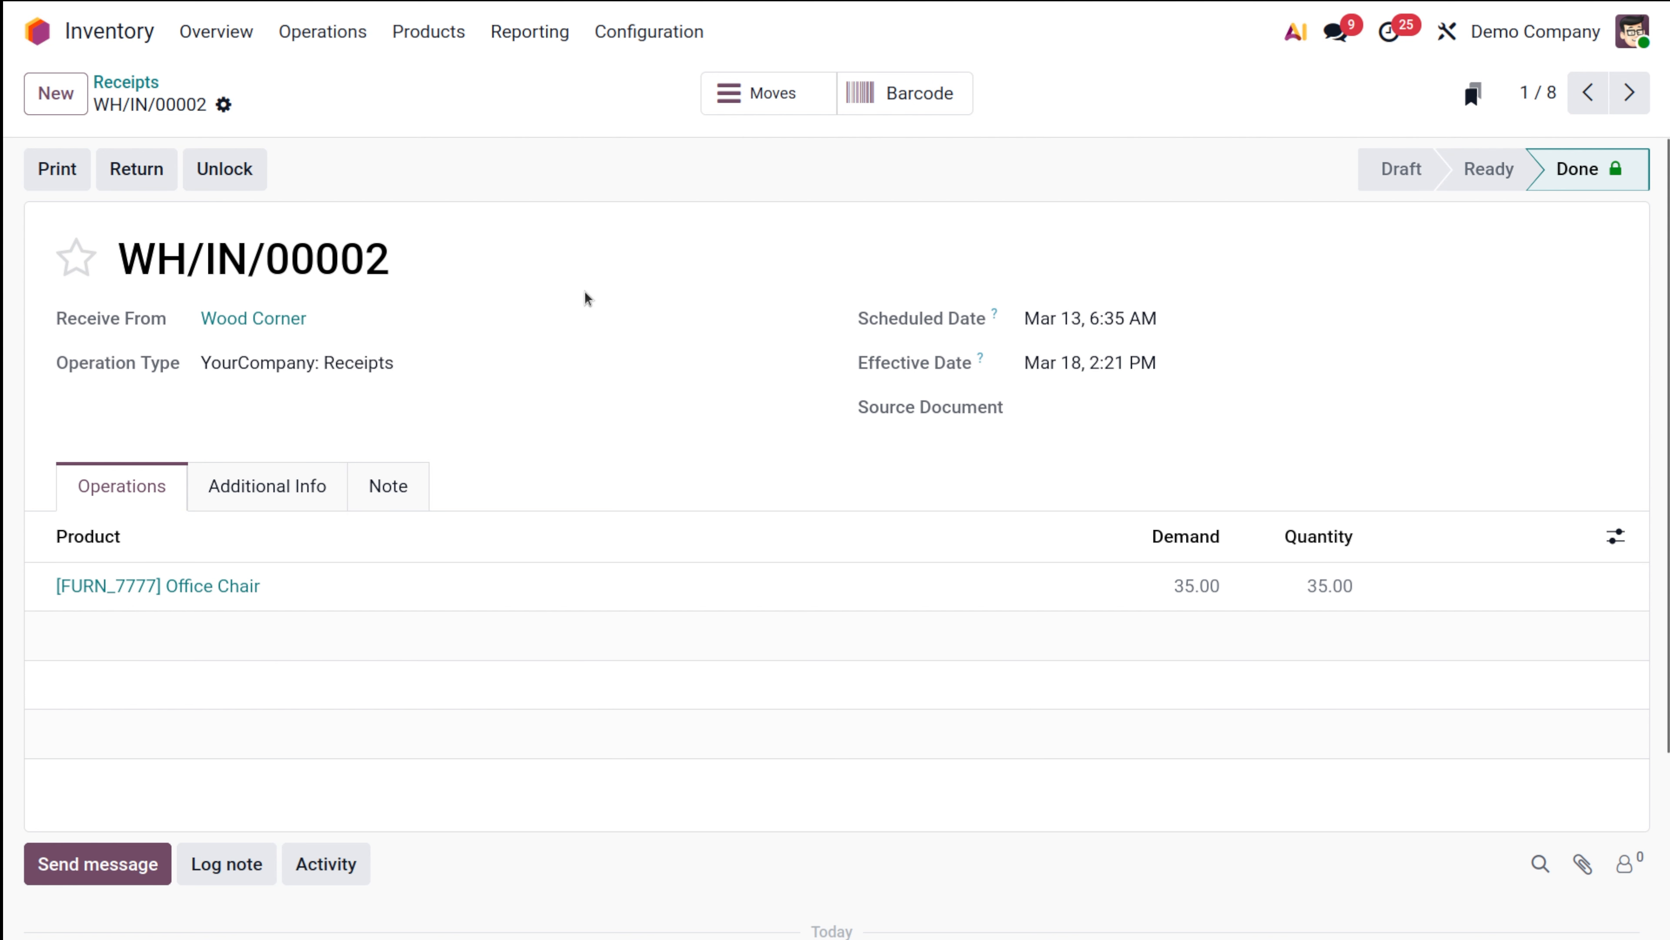
# - Leave the Inventory app for the Settings app and open the list of internal users
pyautogui.click(689, 48)
pyautogui.click(673, 95)
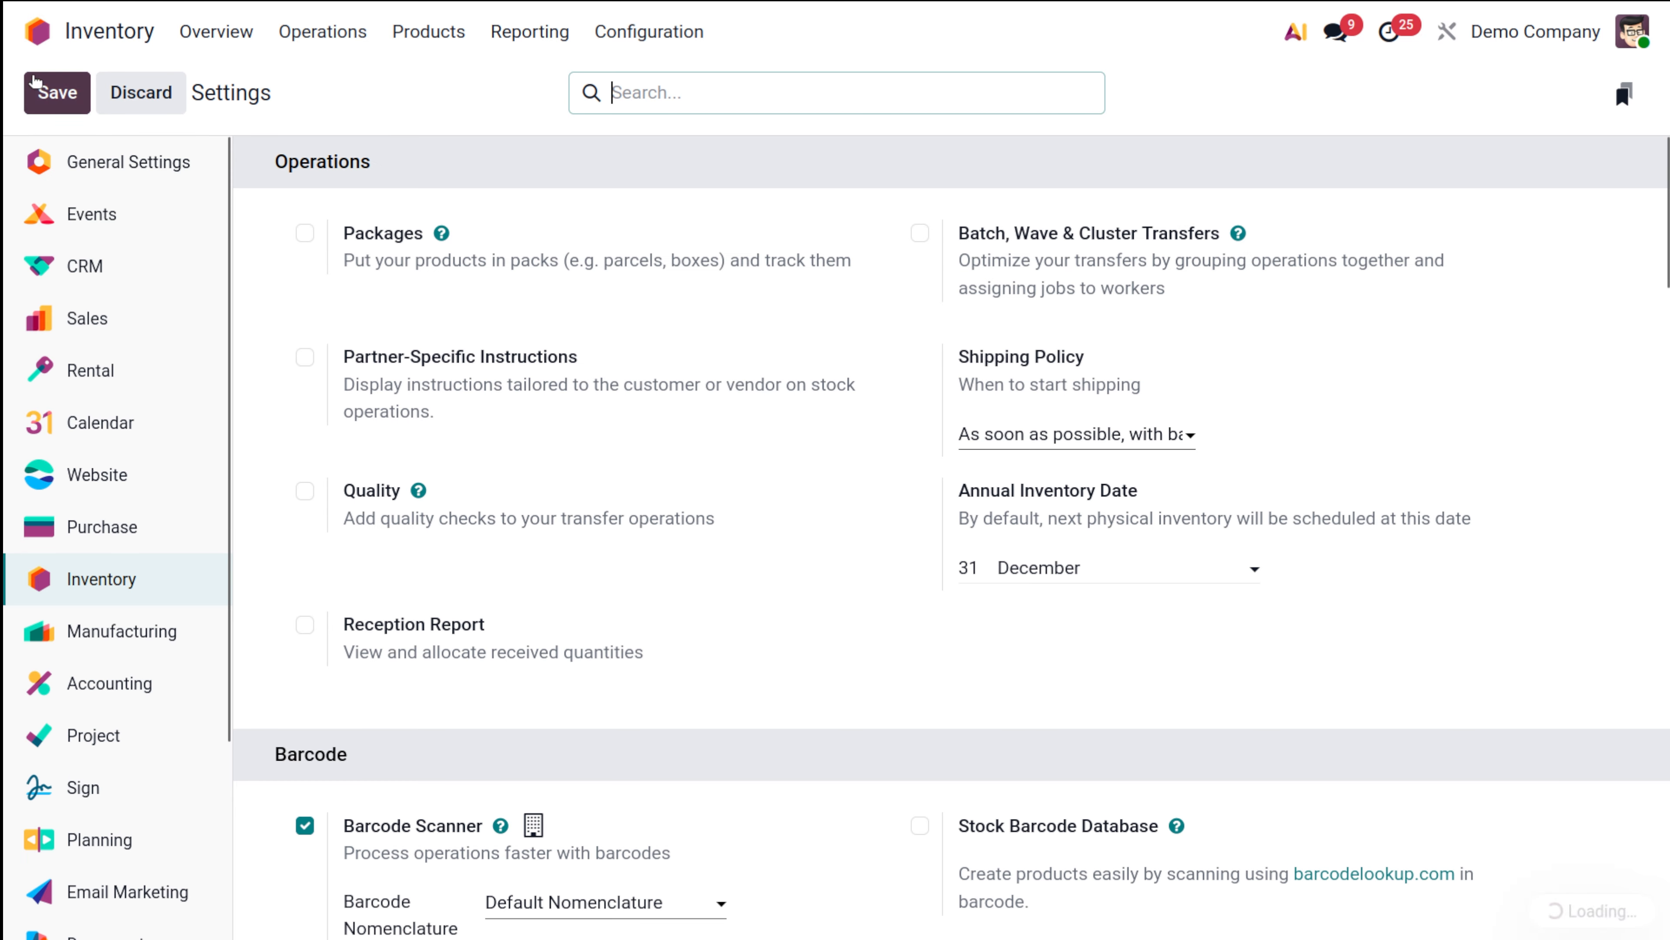
pyautogui.click(34, 49)
pyautogui.scroll(-3, 592, 592)
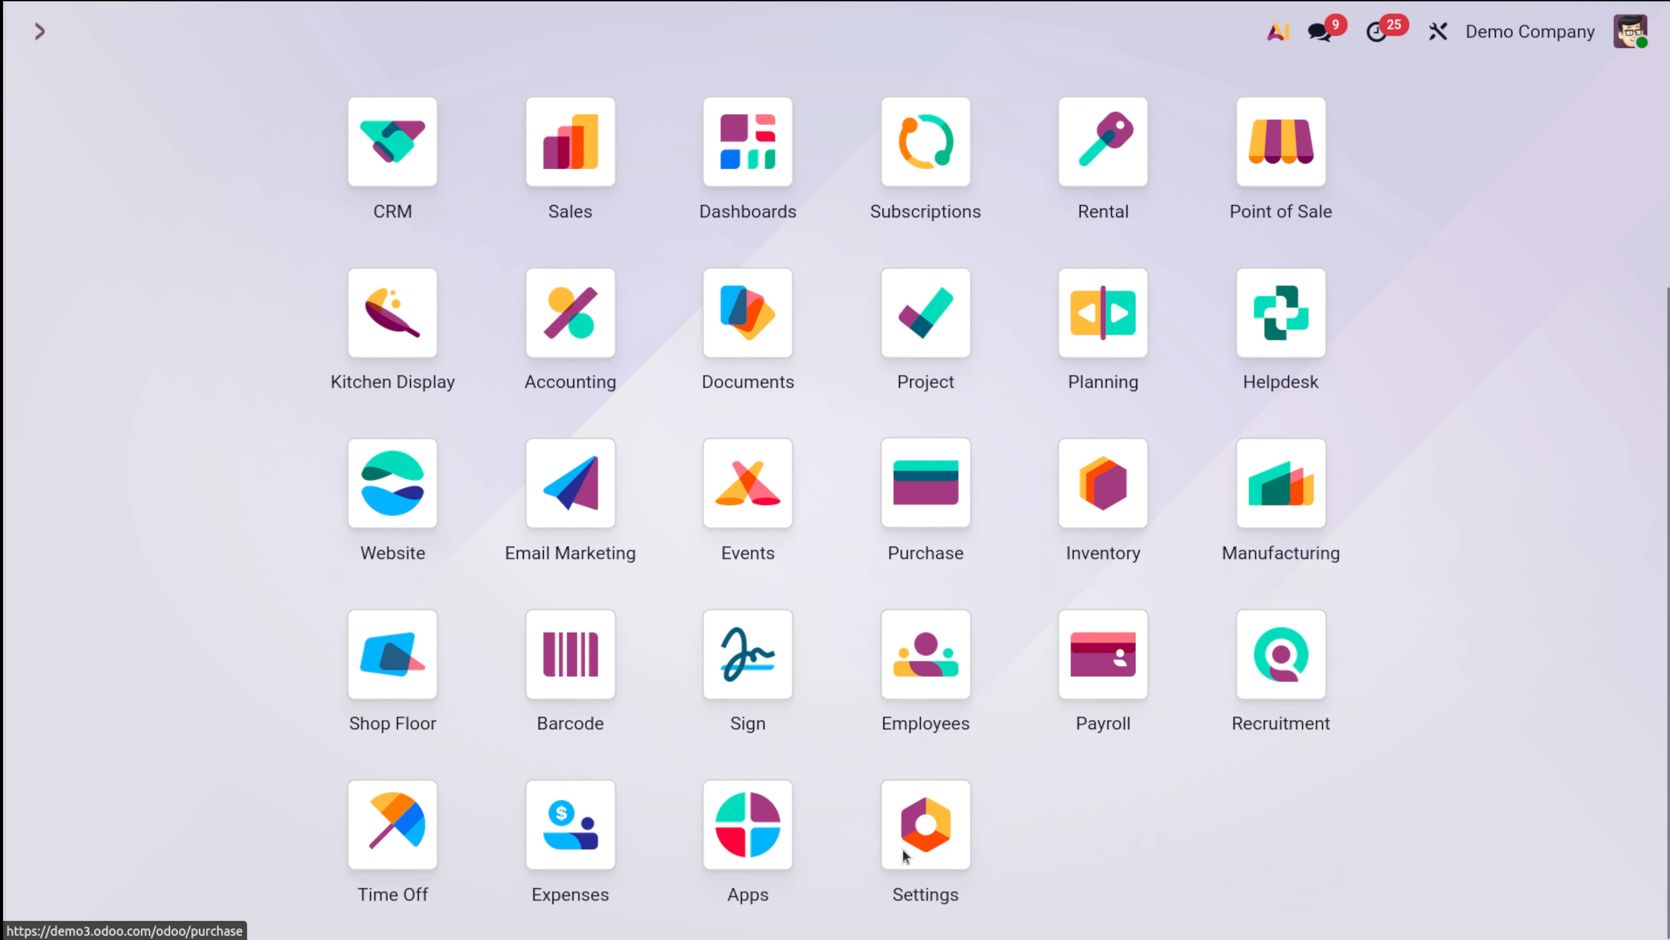
pyautogui.click(916, 845)
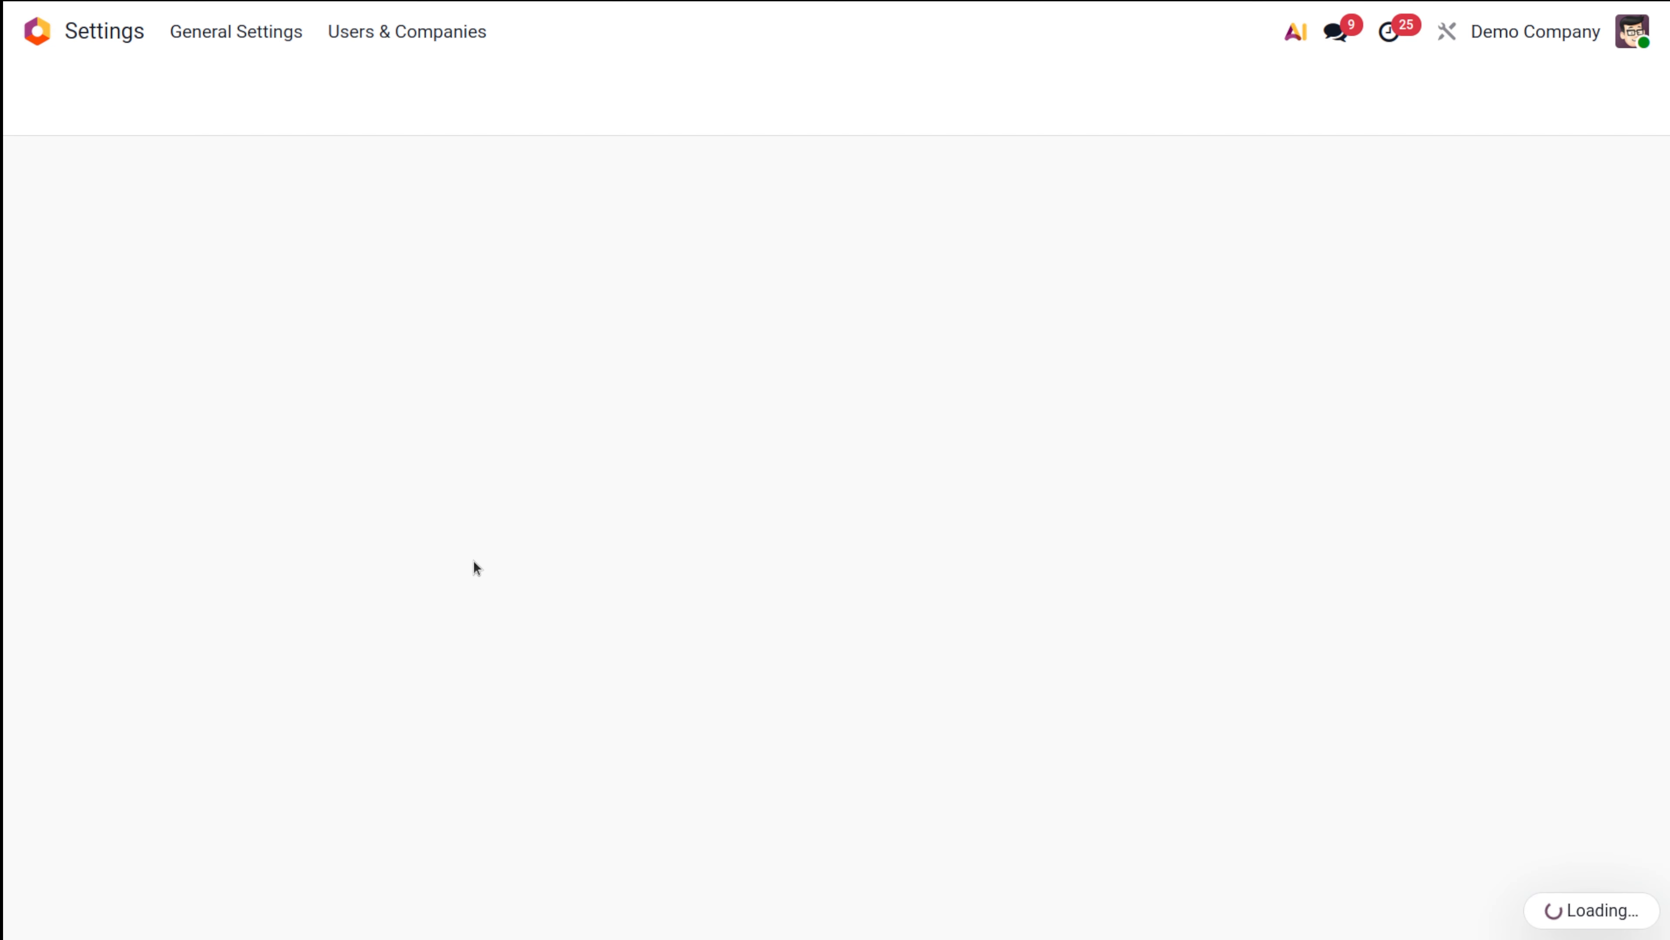
pyautogui.click(474, 31)
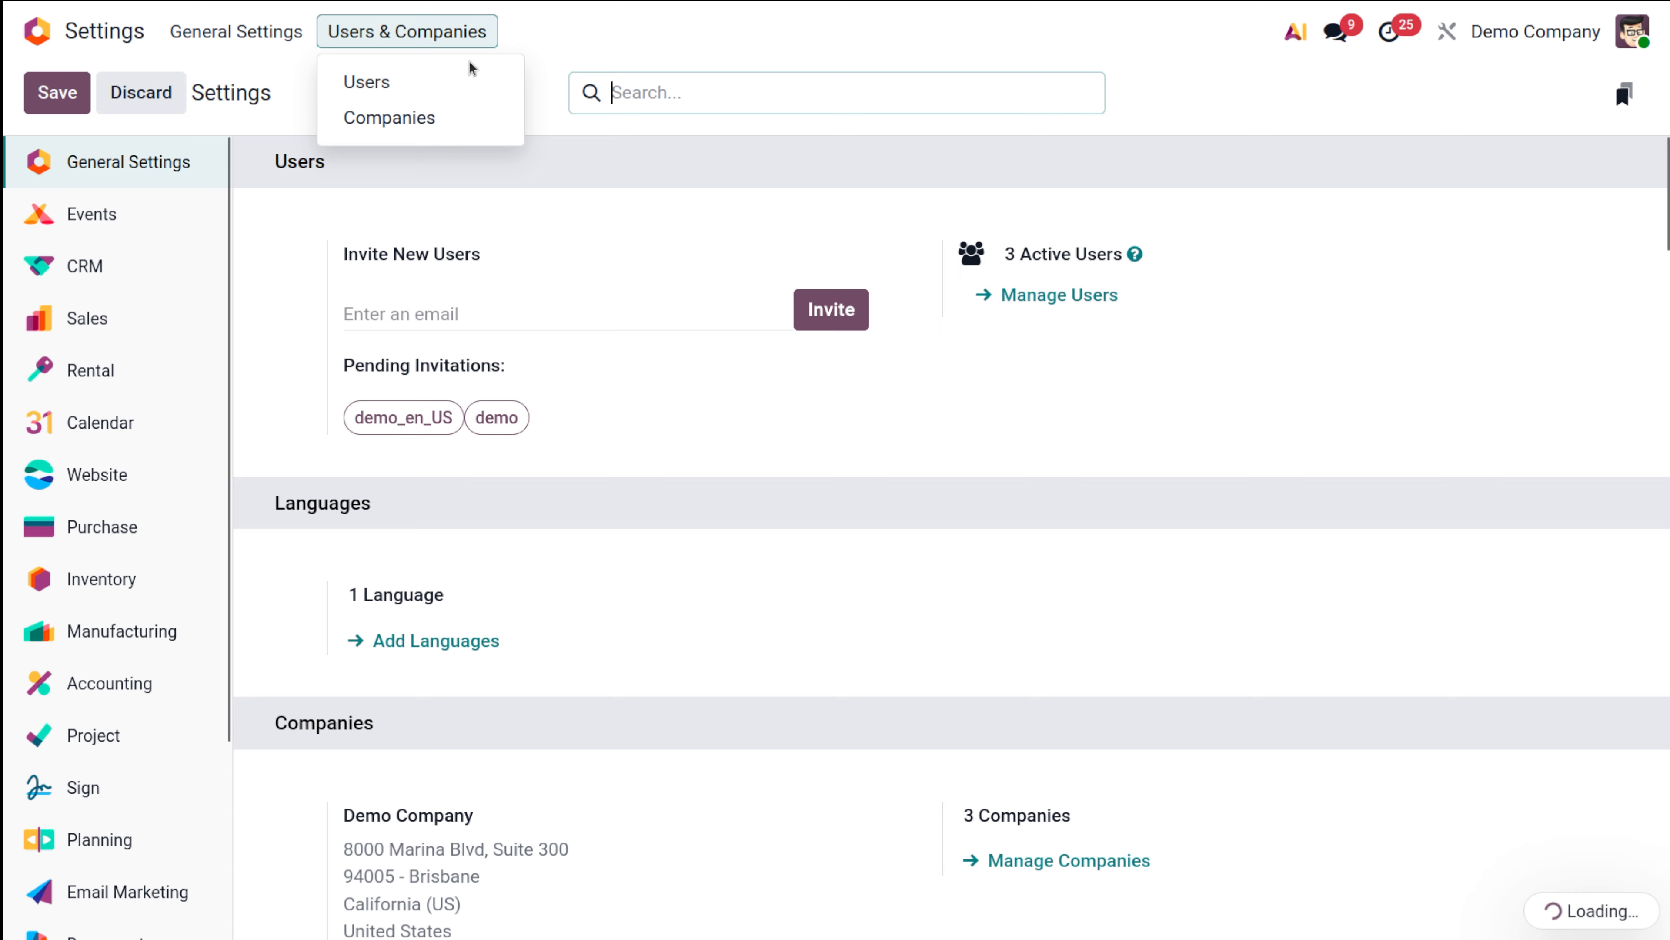
pyautogui.click(471, 84)
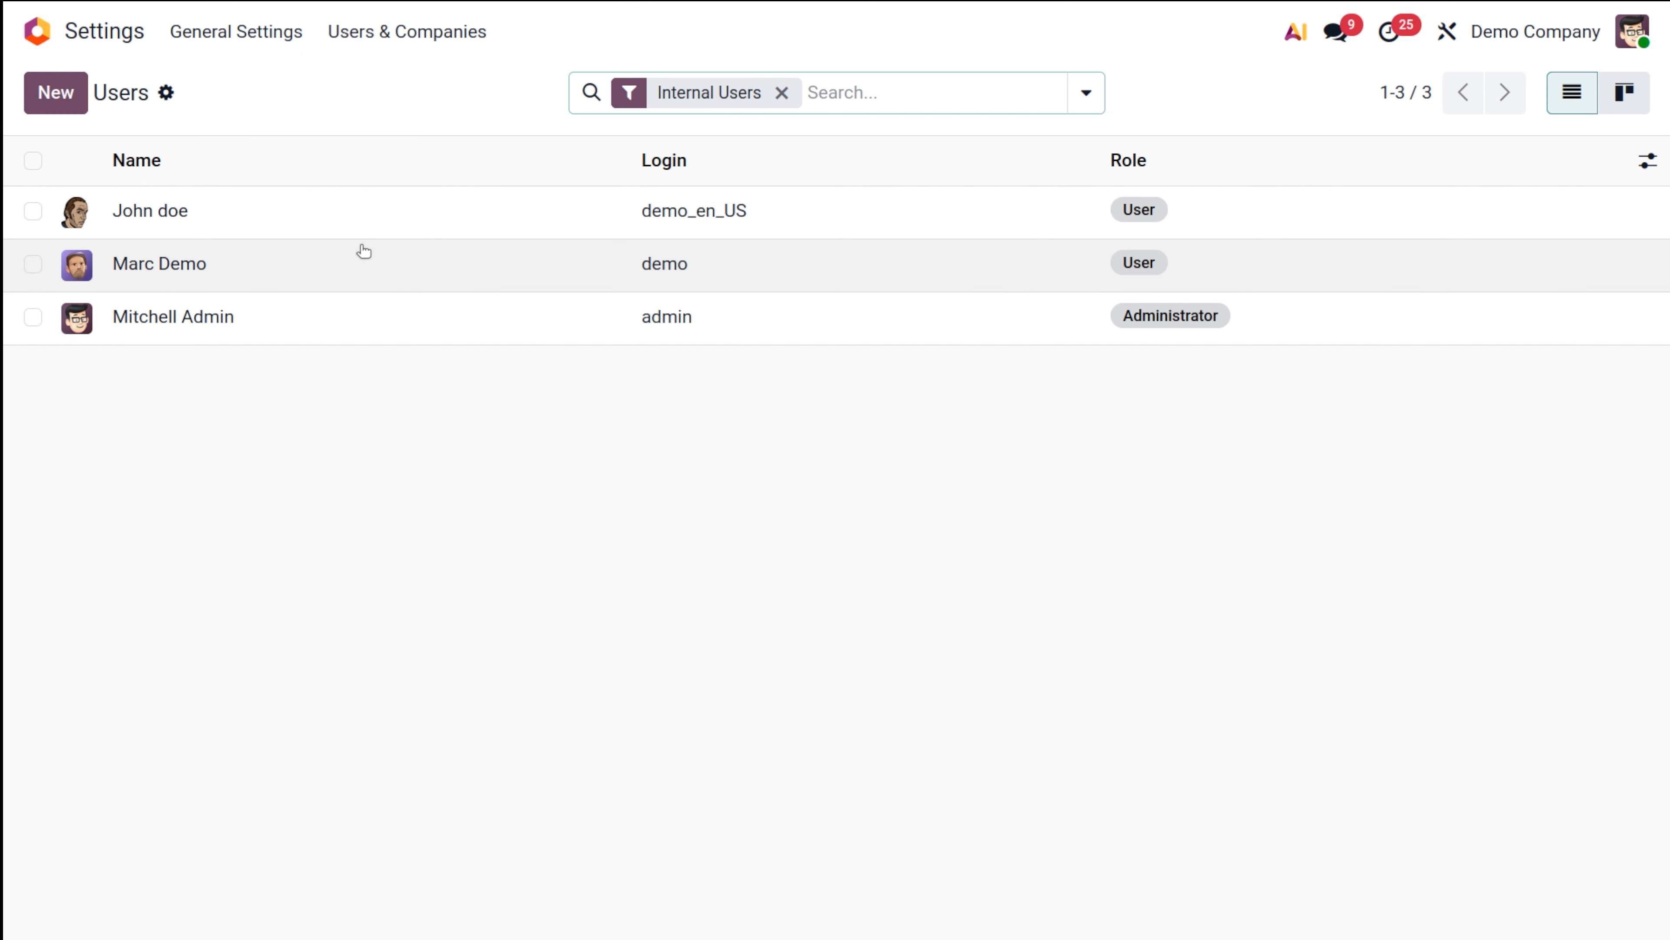
# - Open the demo user's record and examine the available Inventory access levels in the Supply Chain access rights
pyautogui.click(369, 270)
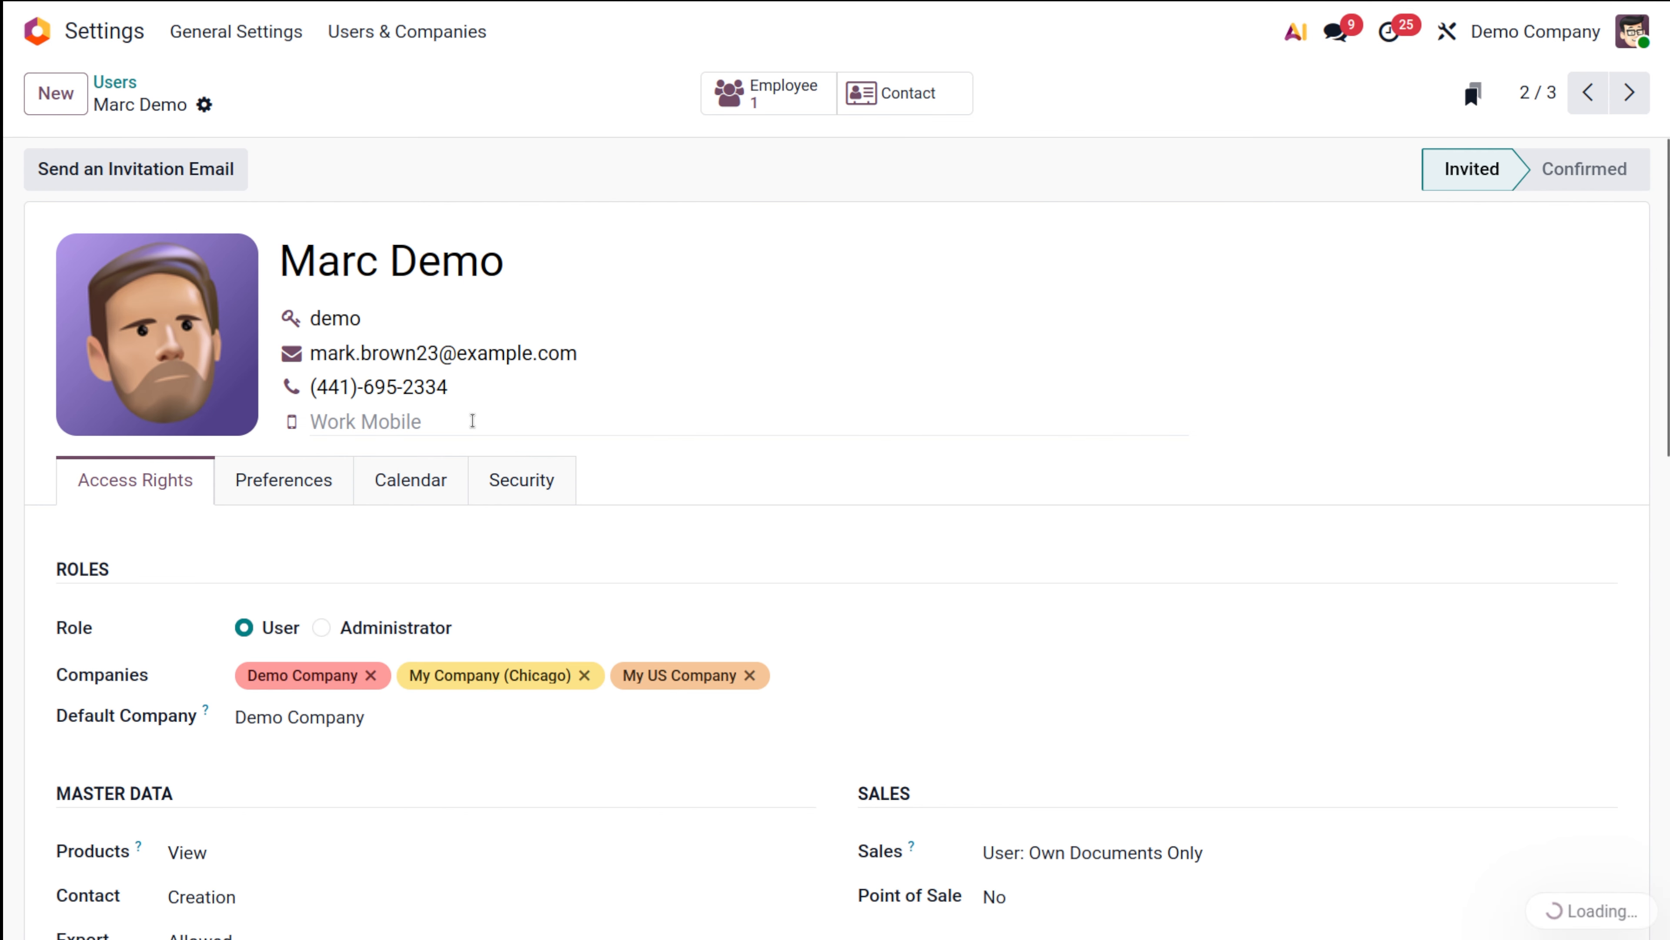
pyautogui.scroll(-2, 512, 750)
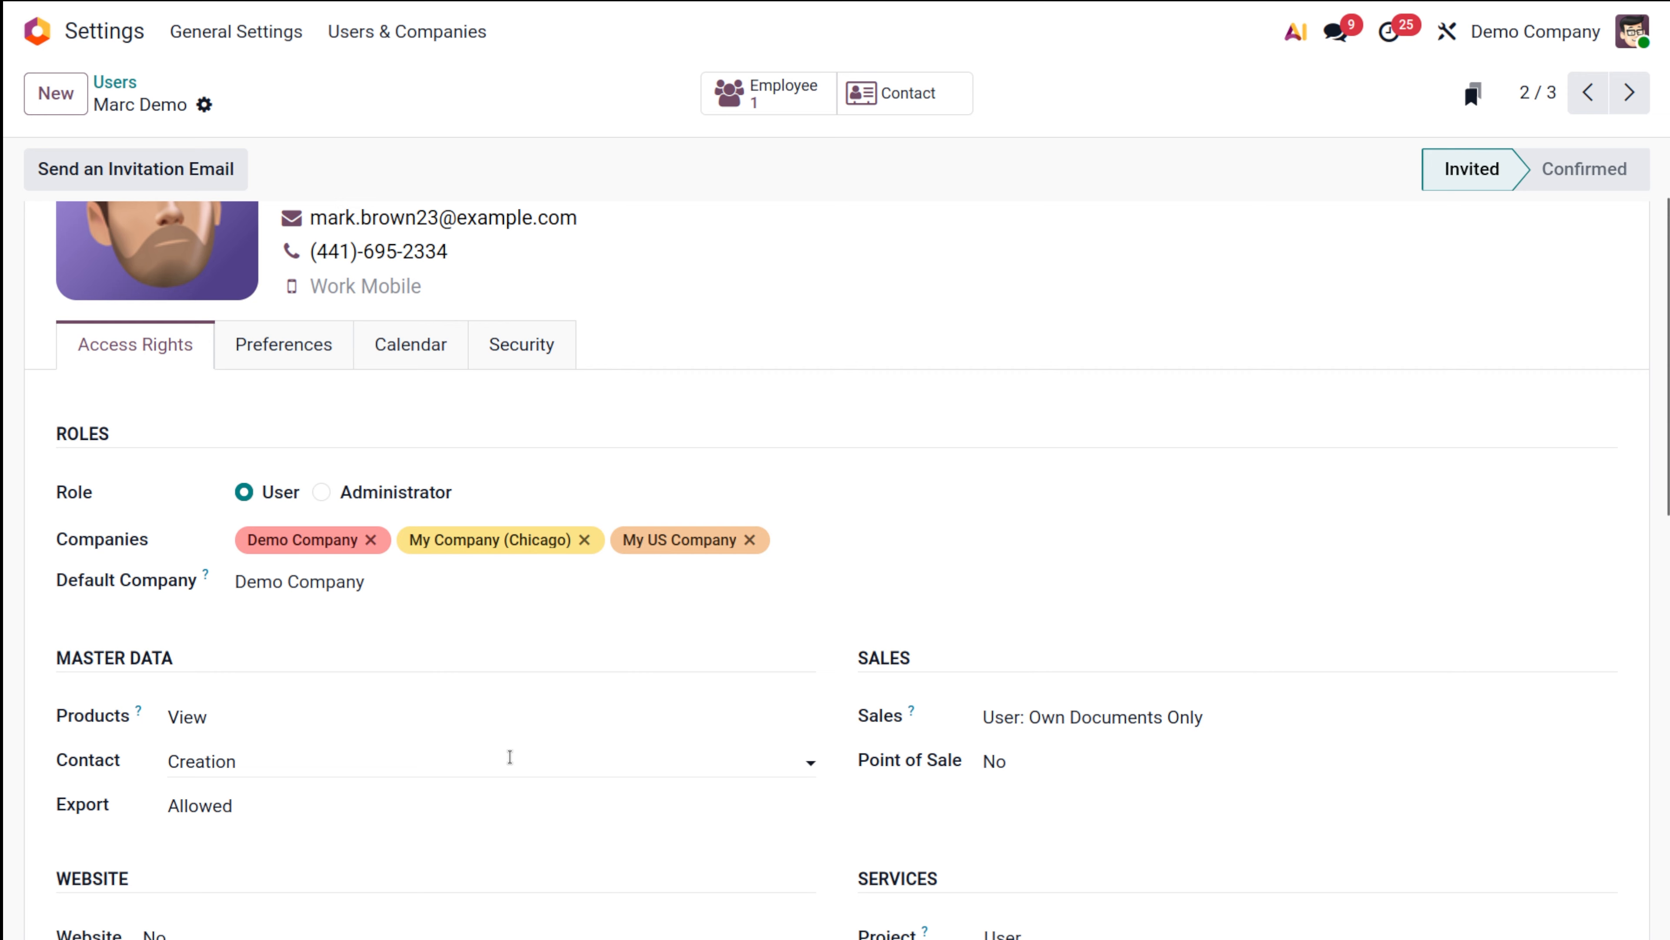
pyautogui.scroll(-6, 992, 701)
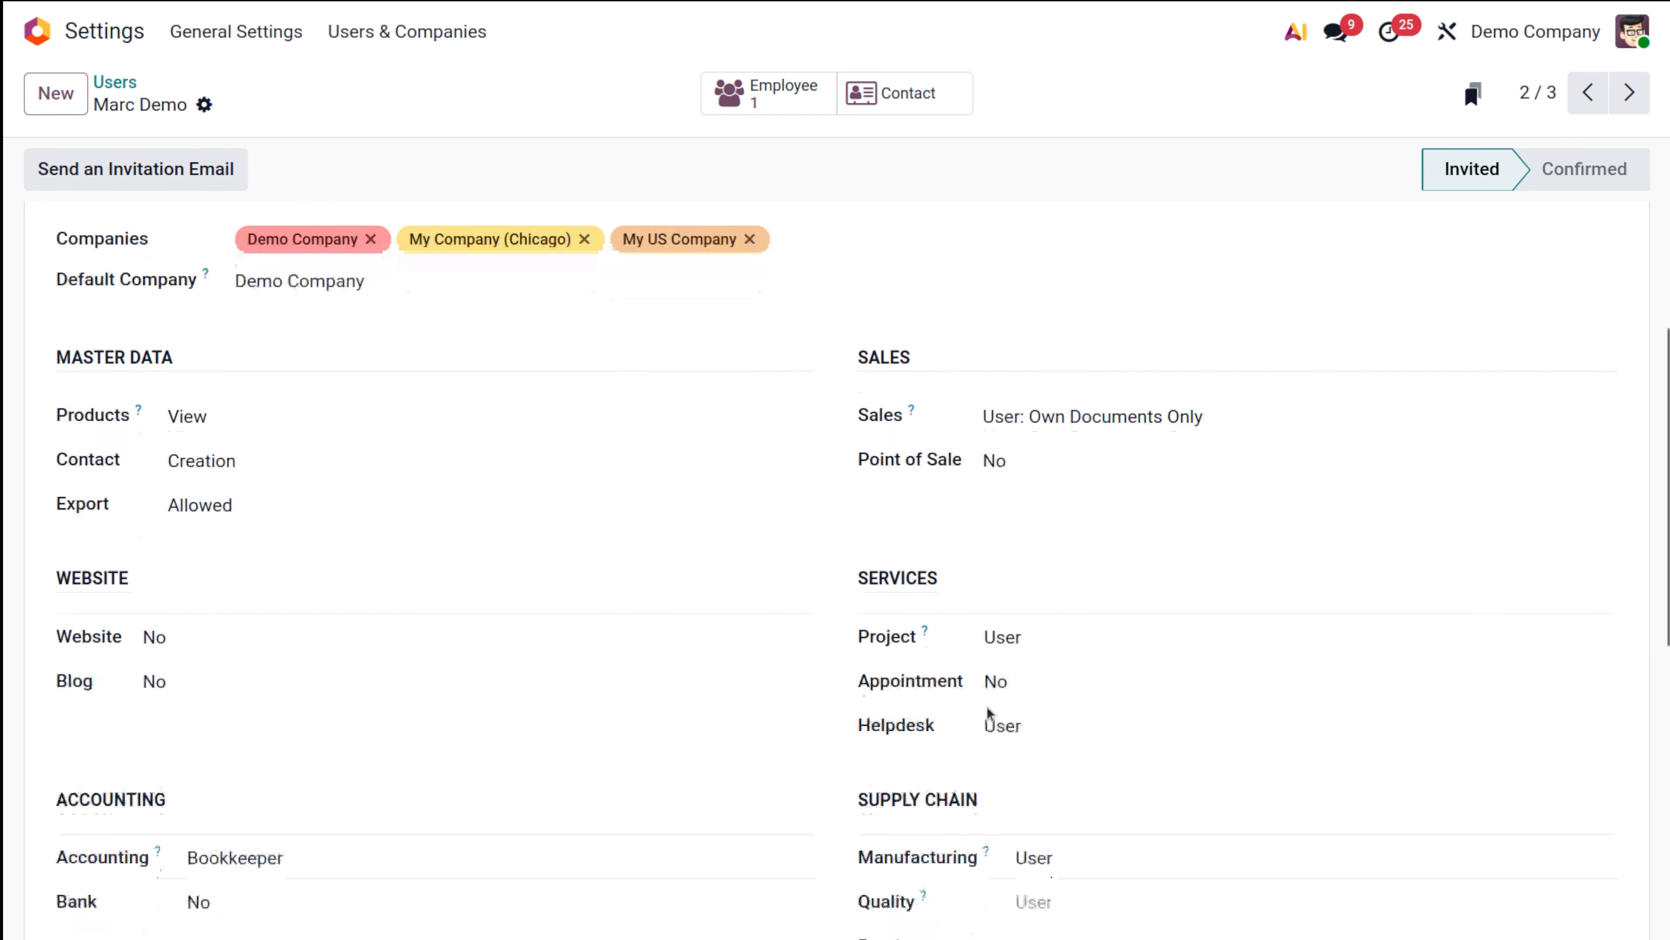
pyautogui.scroll(-3, 817, 380)
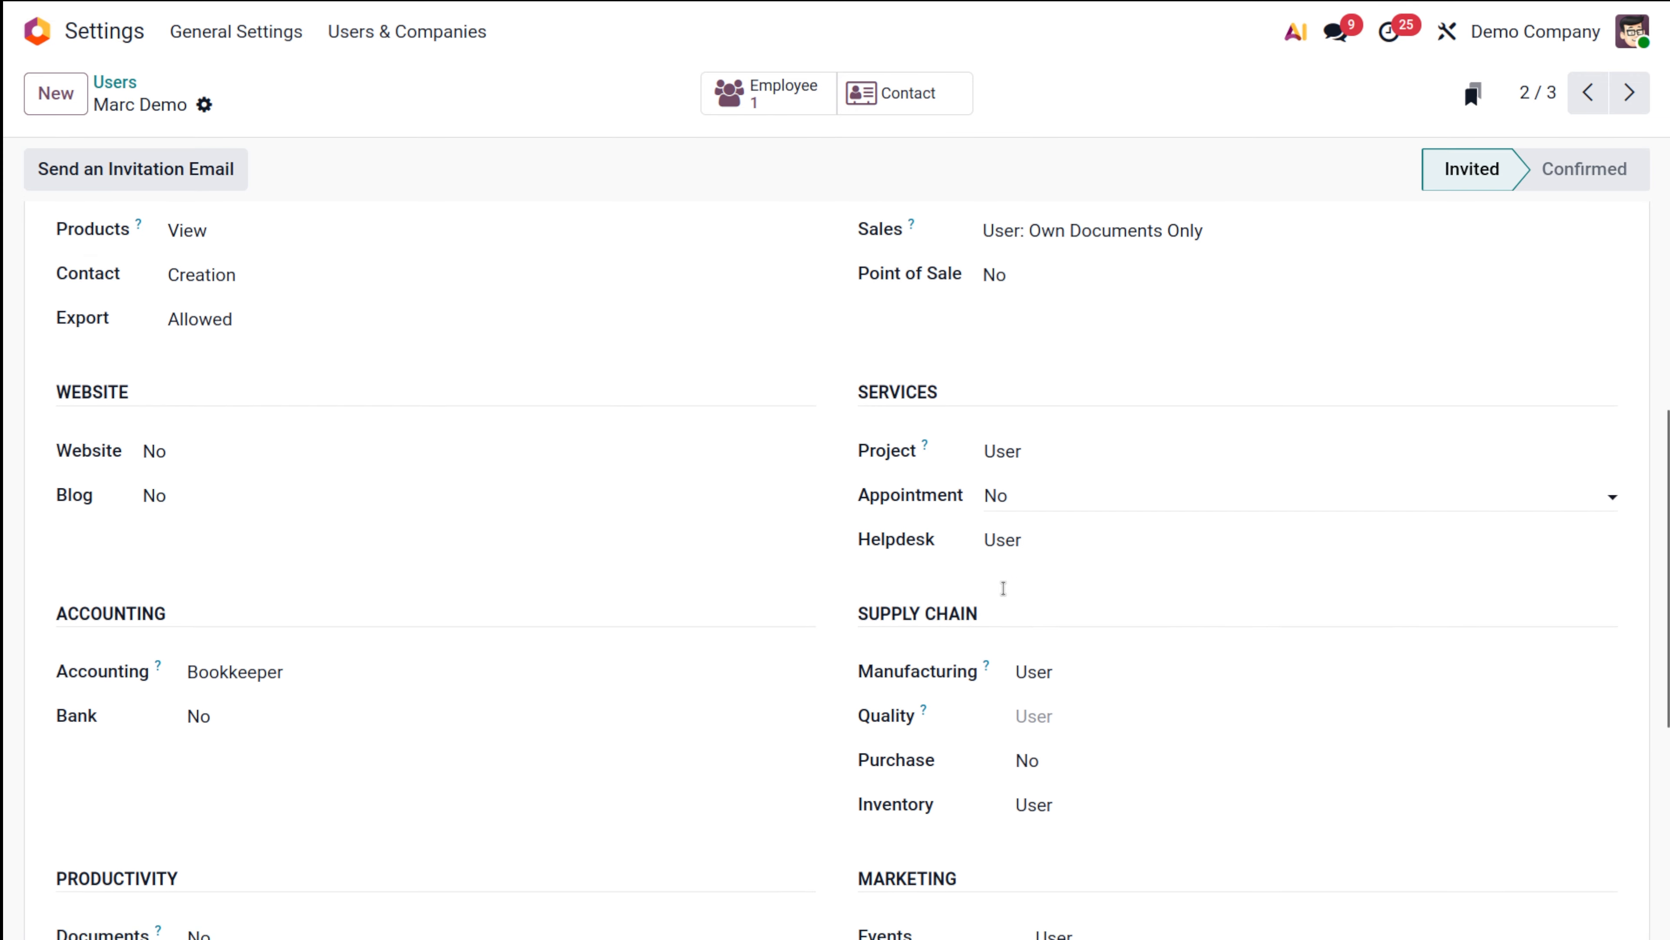
pyautogui.scroll(-1, 1059, 741)
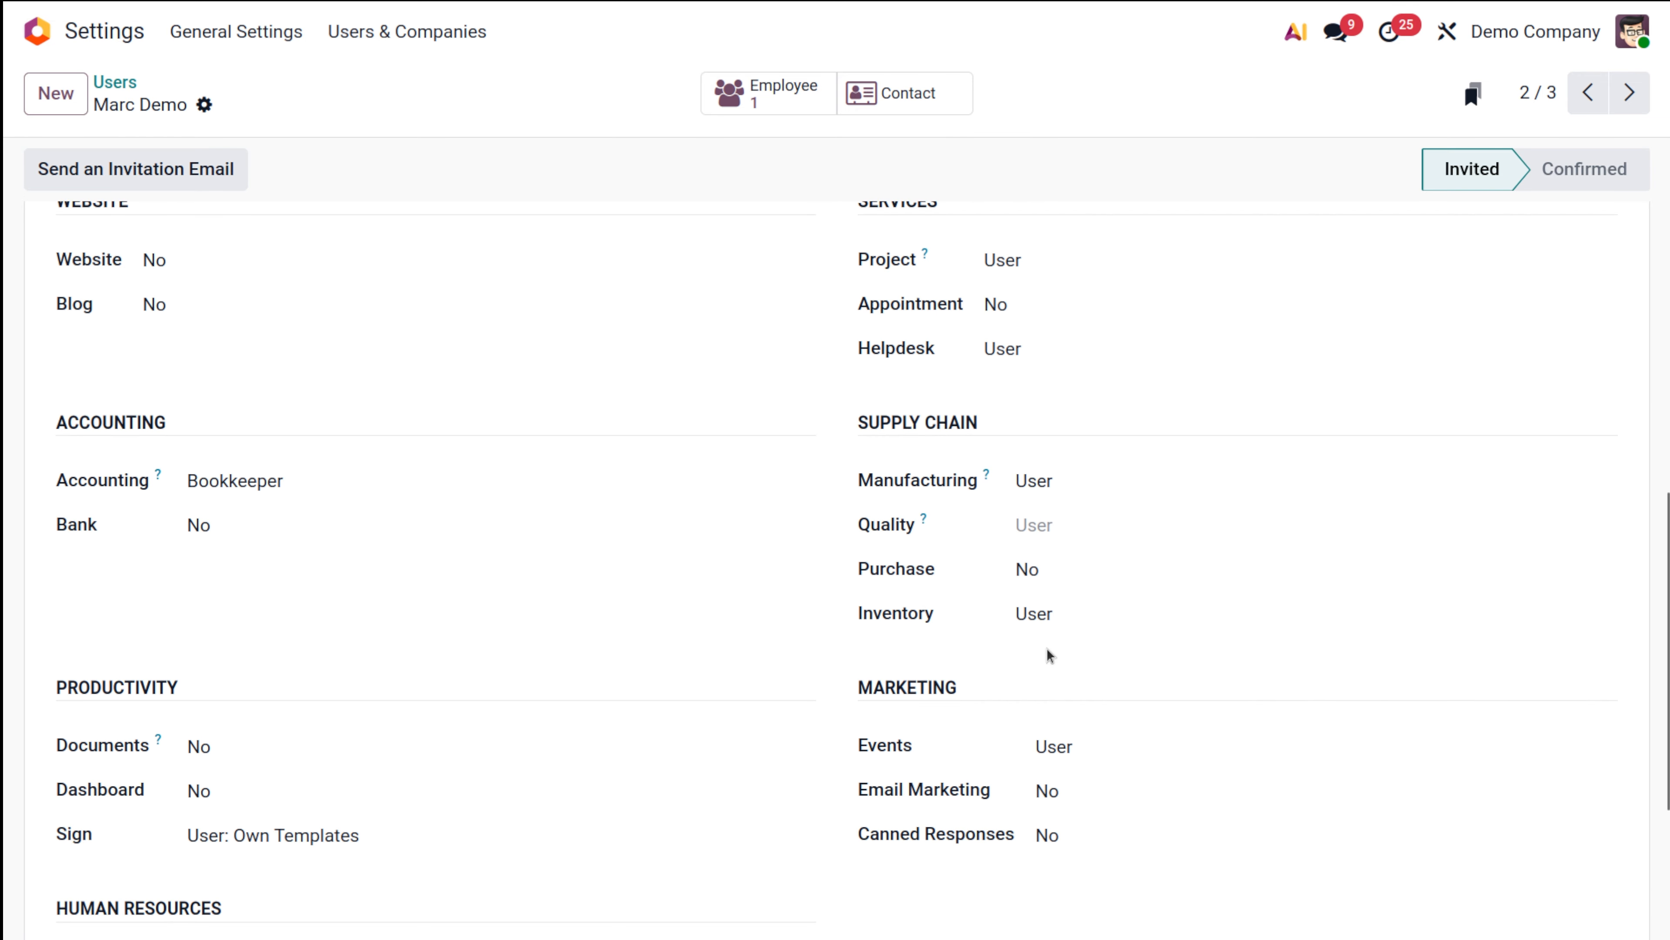
pyautogui.click(1106, 616)
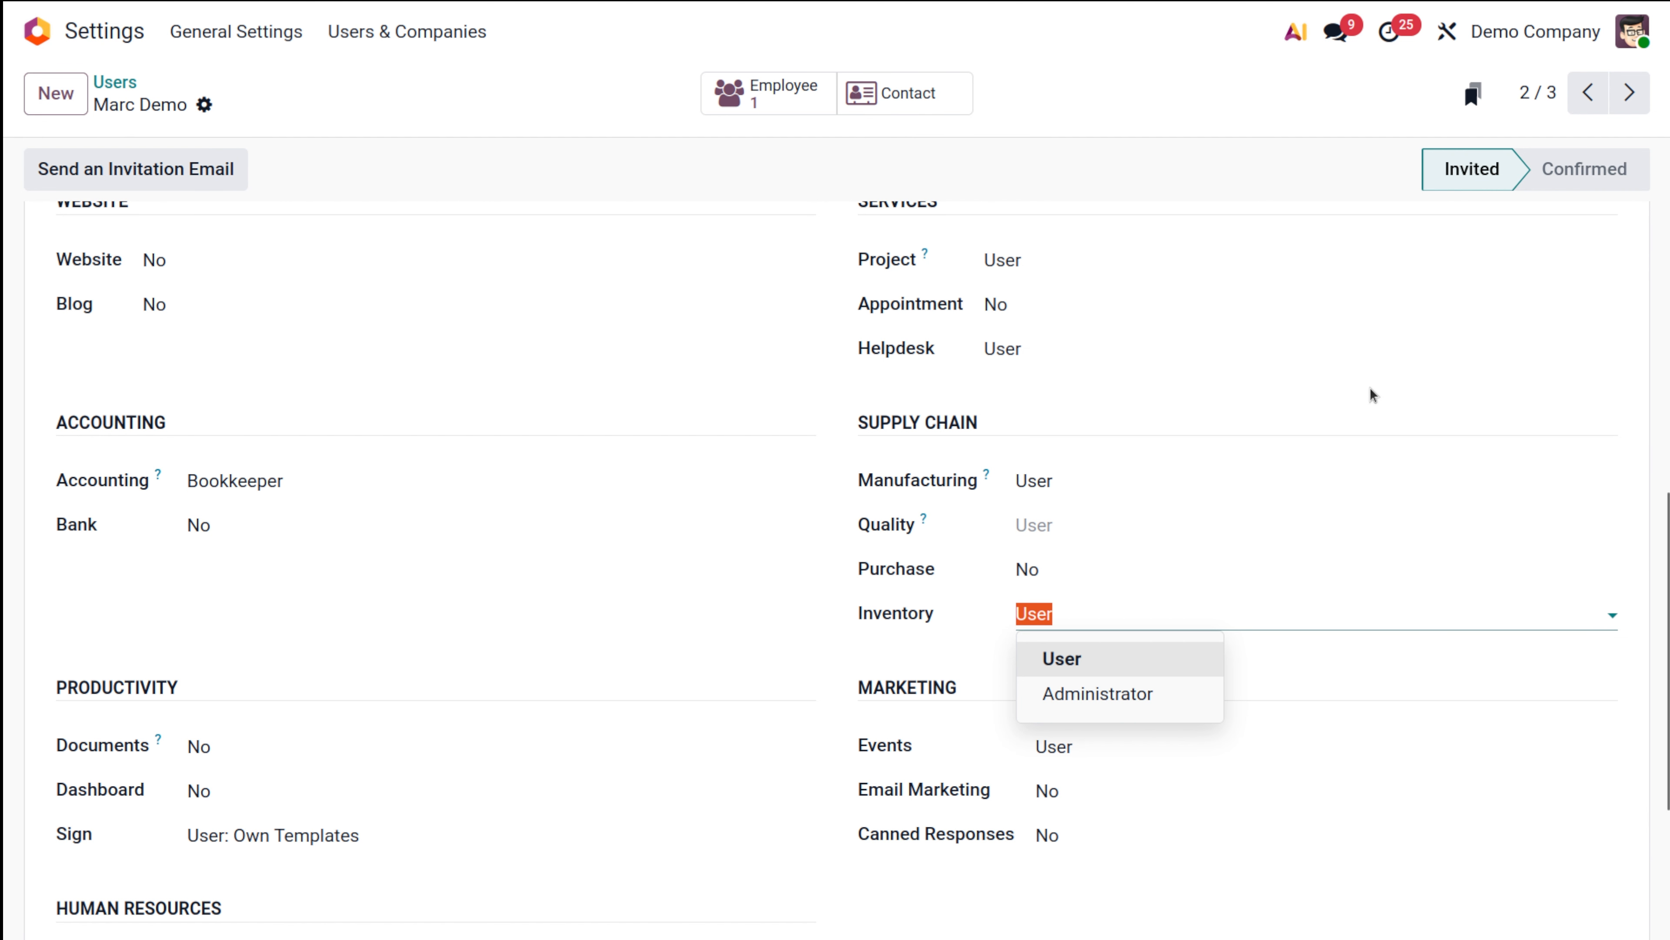
pyautogui.click(1371, 404)
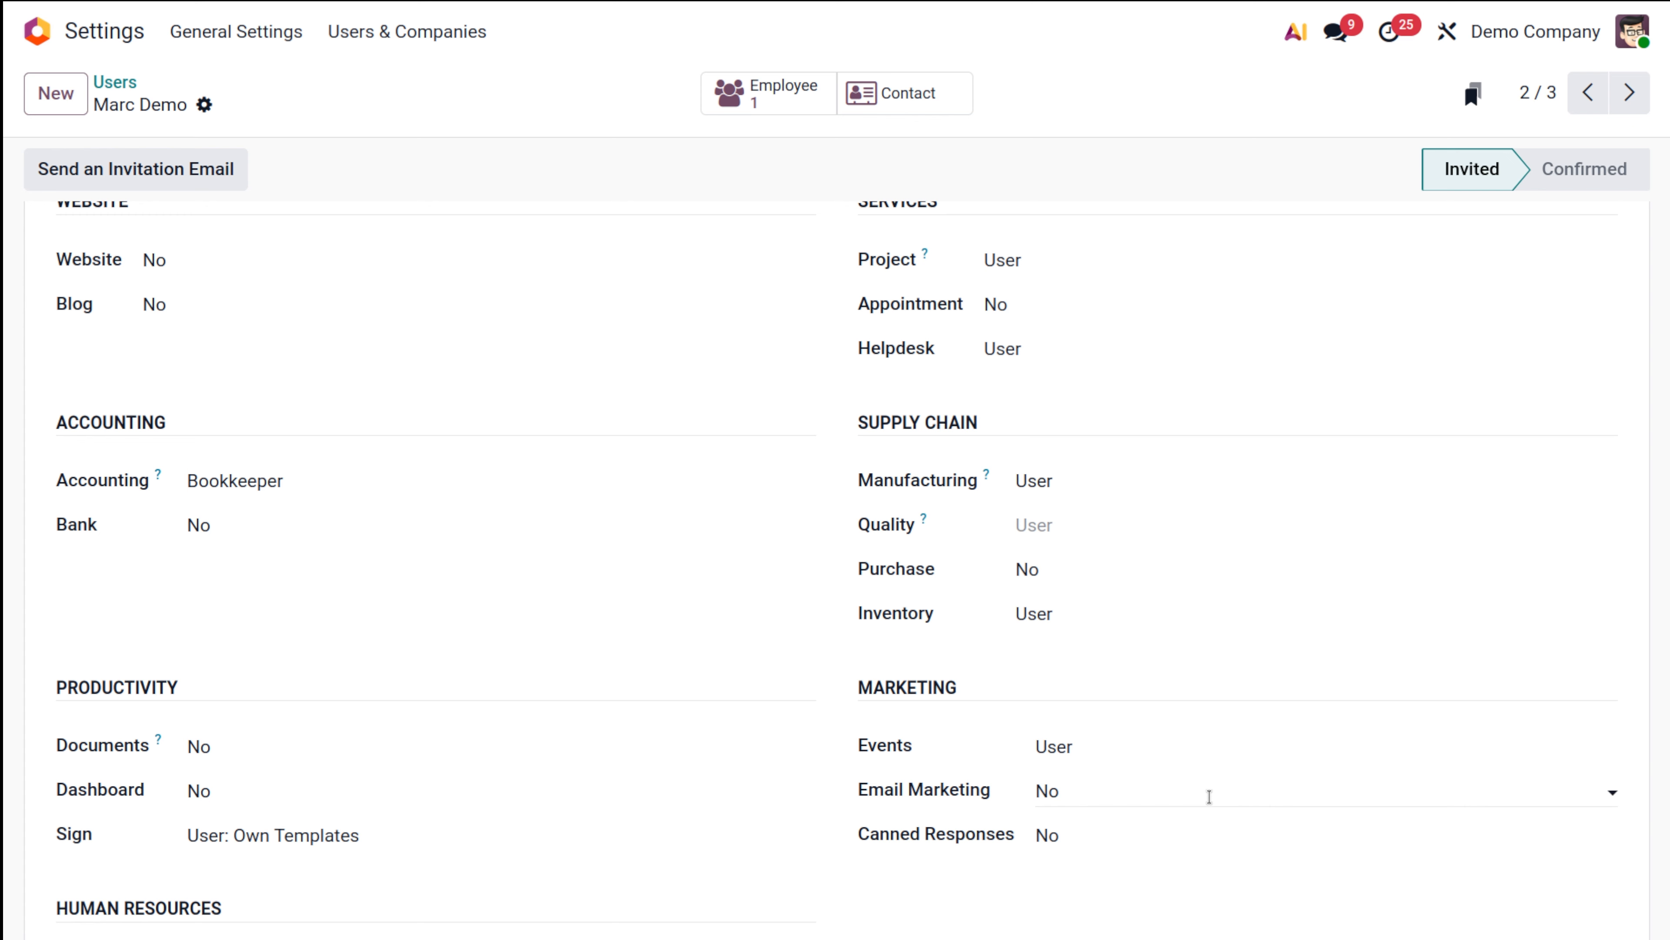
# - Review the demo user's remaining access rights and reselect User as the Inventory access level
pyautogui.scroll(-4, 1209, 796)
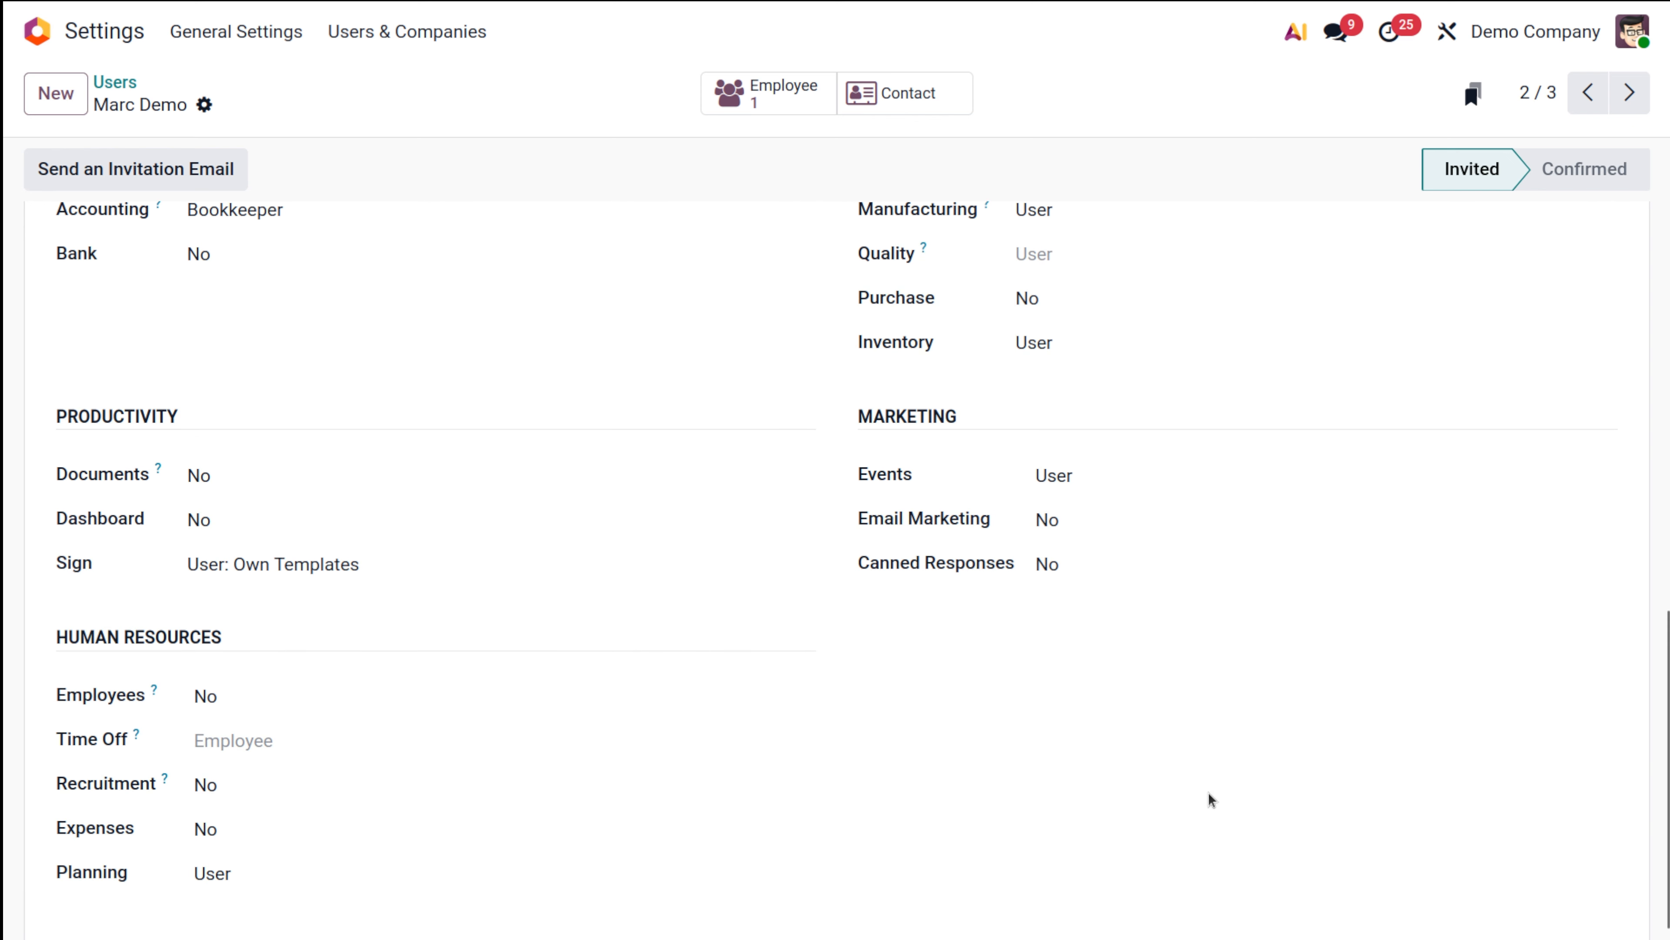
pyautogui.scroll(-1, 1209, 792)
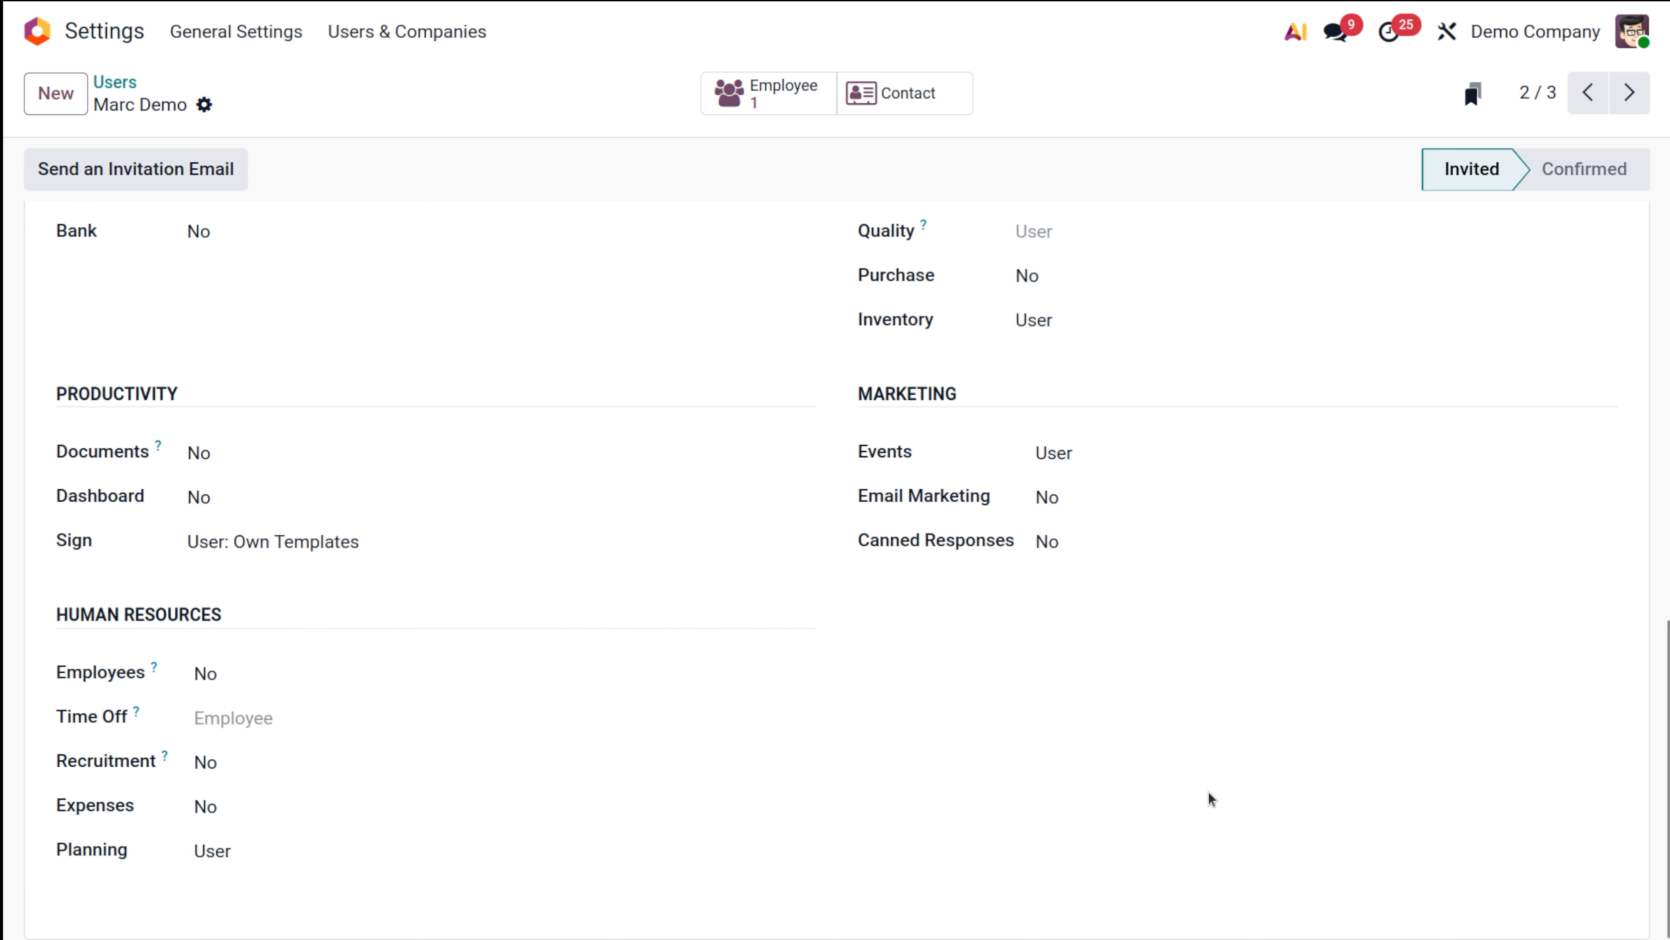
pyautogui.scroll(6, 1204, 775)
pyautogui.click(1174, 723)
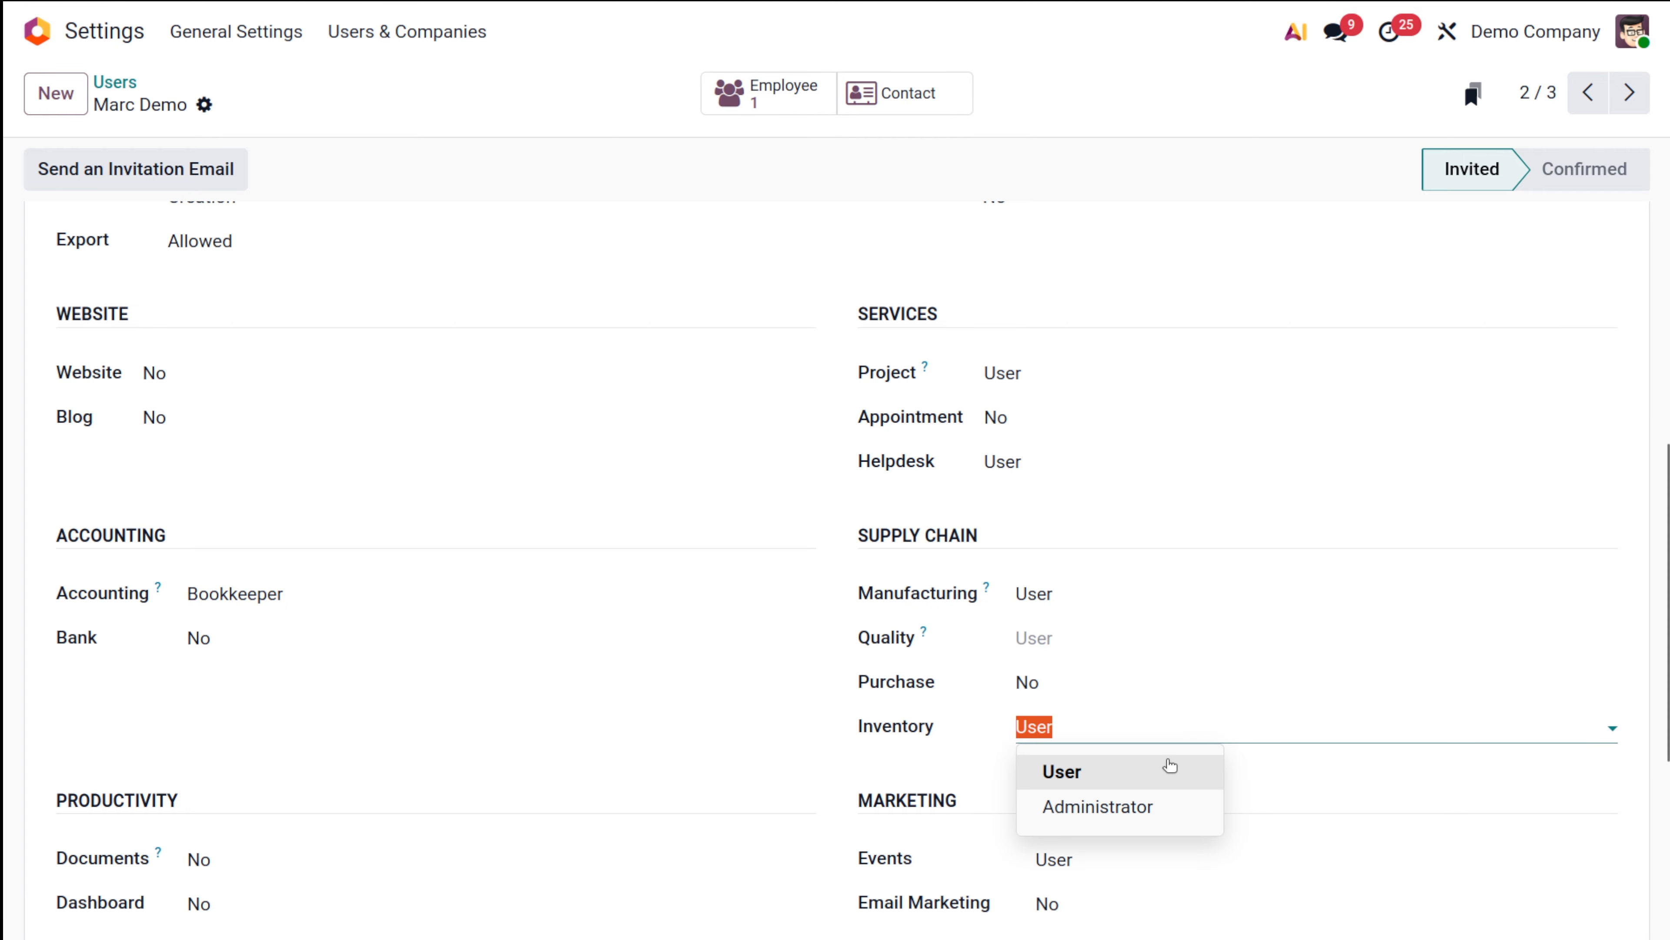
pyautogui.click(1168, 768)
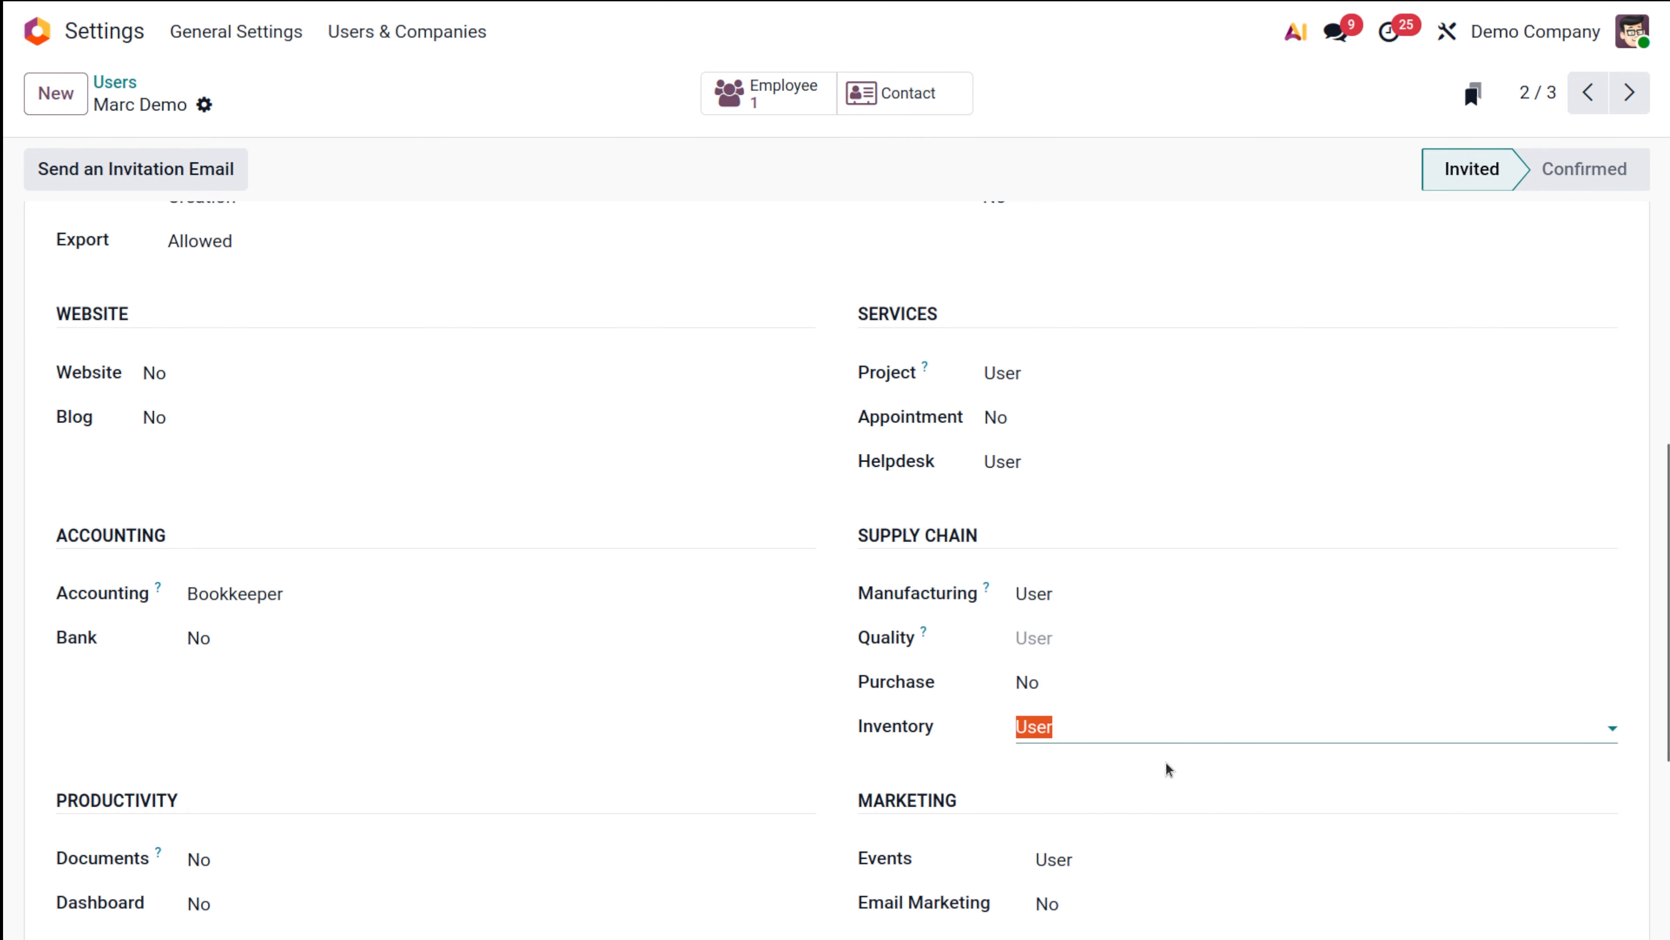
pyautogui.click(645, 749)
pyautogui.scroll(10, 954, 513)
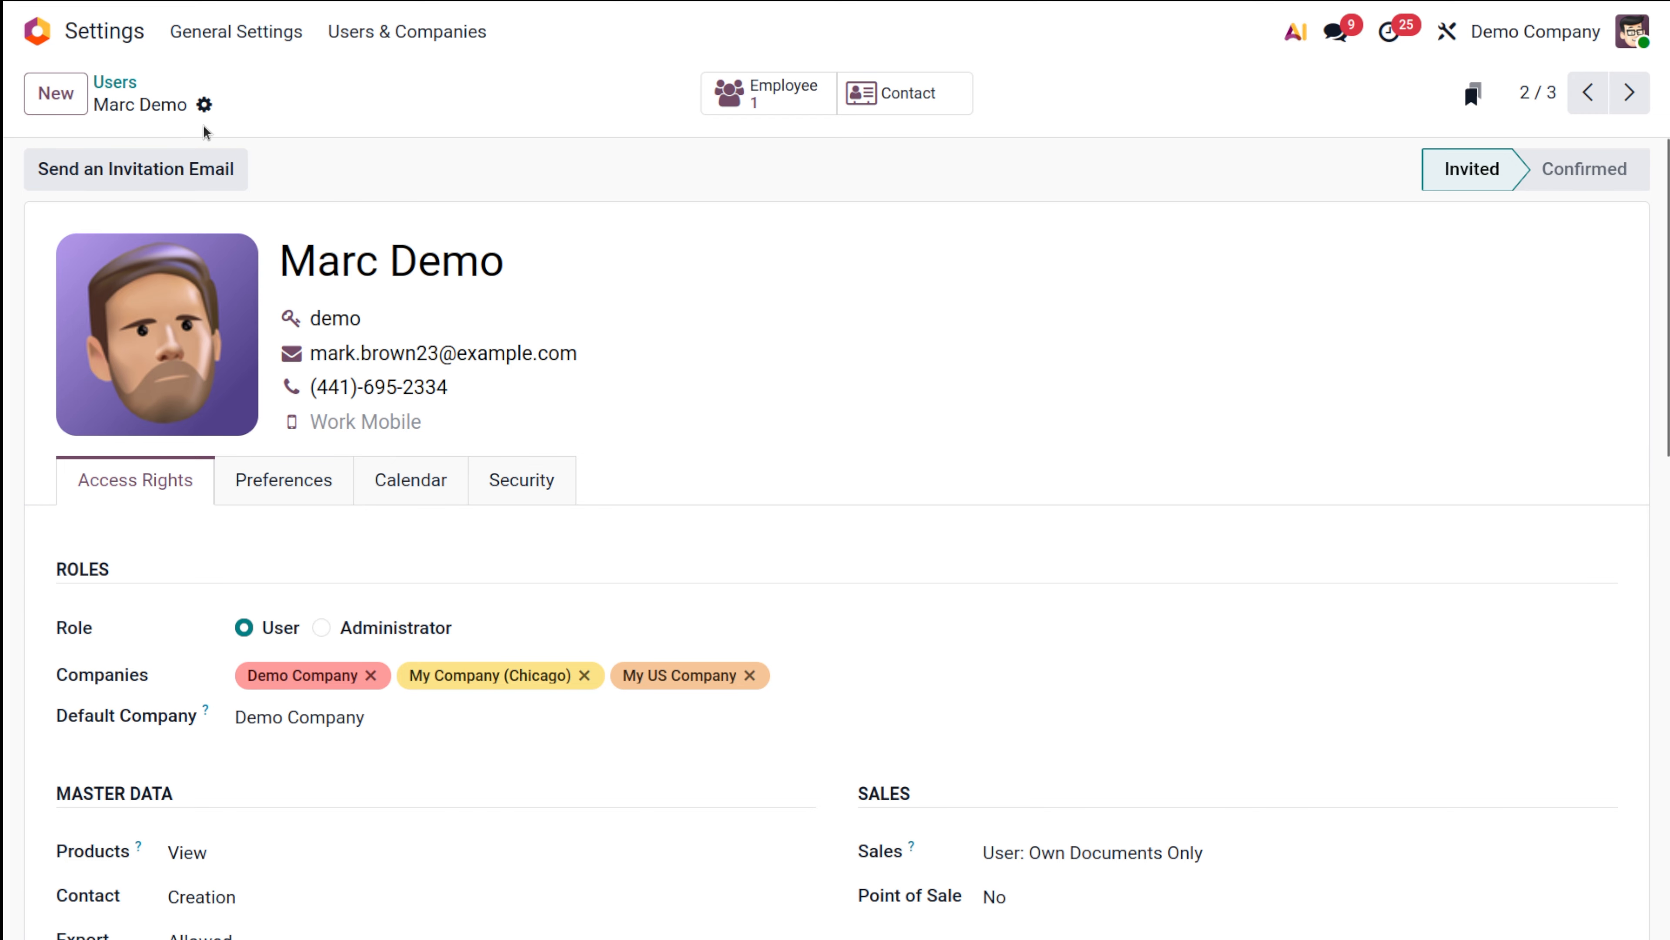
# - Open the administrator's user record and examine its Inventory access level under Supply Chain
pyautogui.click(115, 82)
pyautogui.click(564, 331)
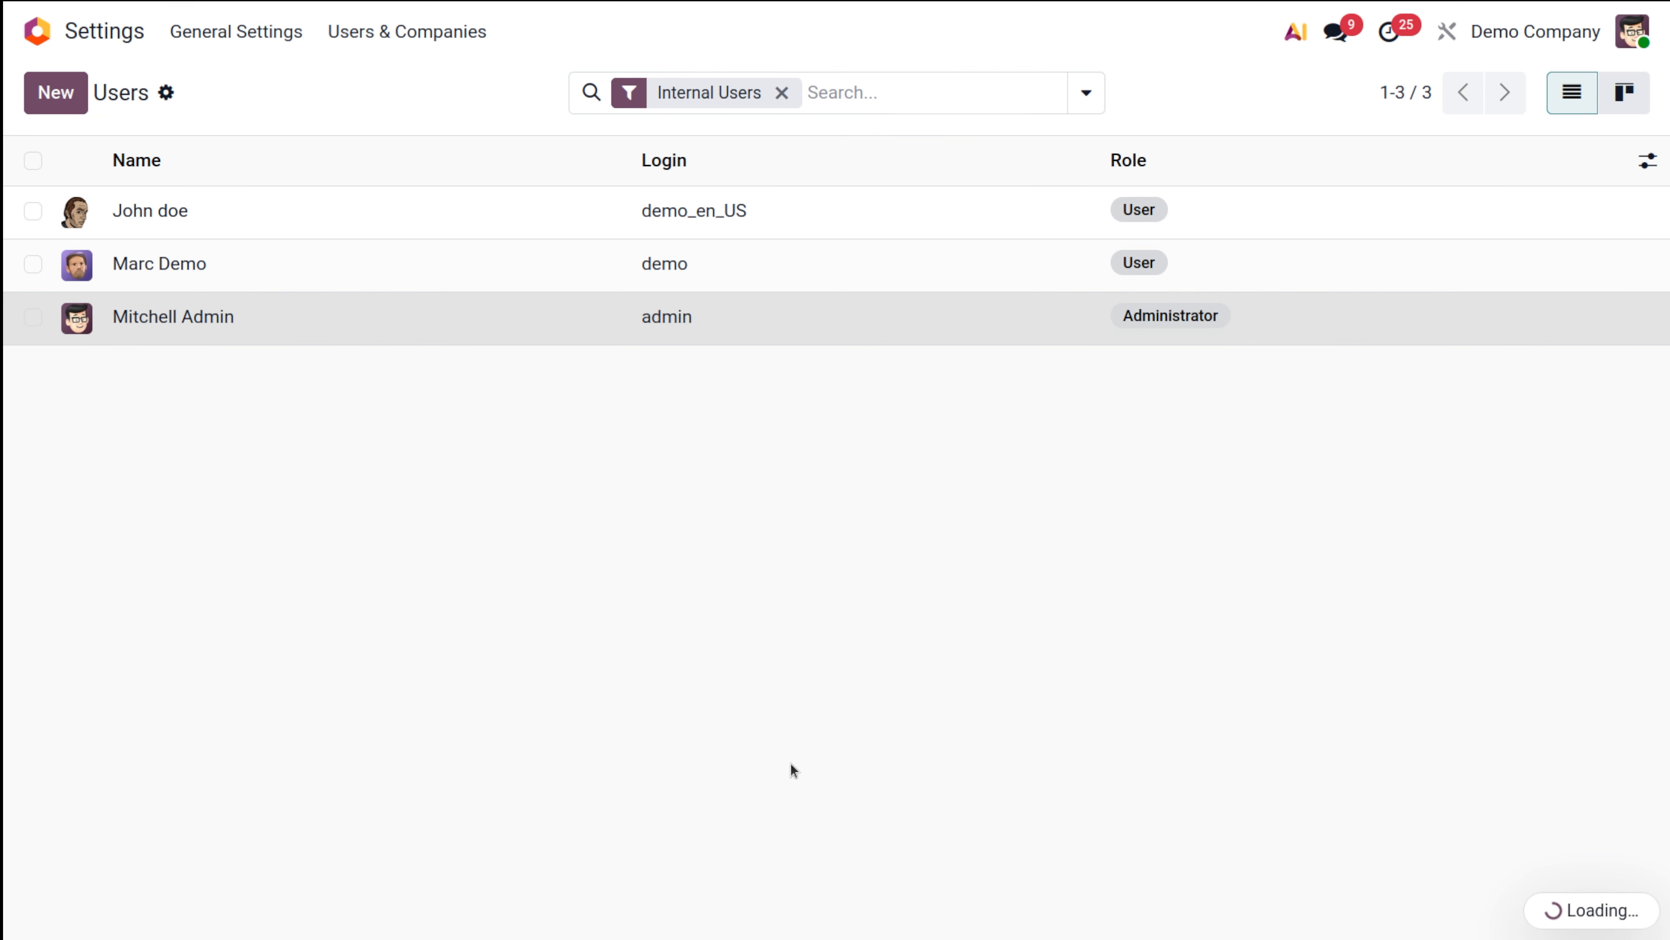
pyautogui.scroll(-8, 1318, 543)
pyautogui.scroll(-2, 1309, 538)
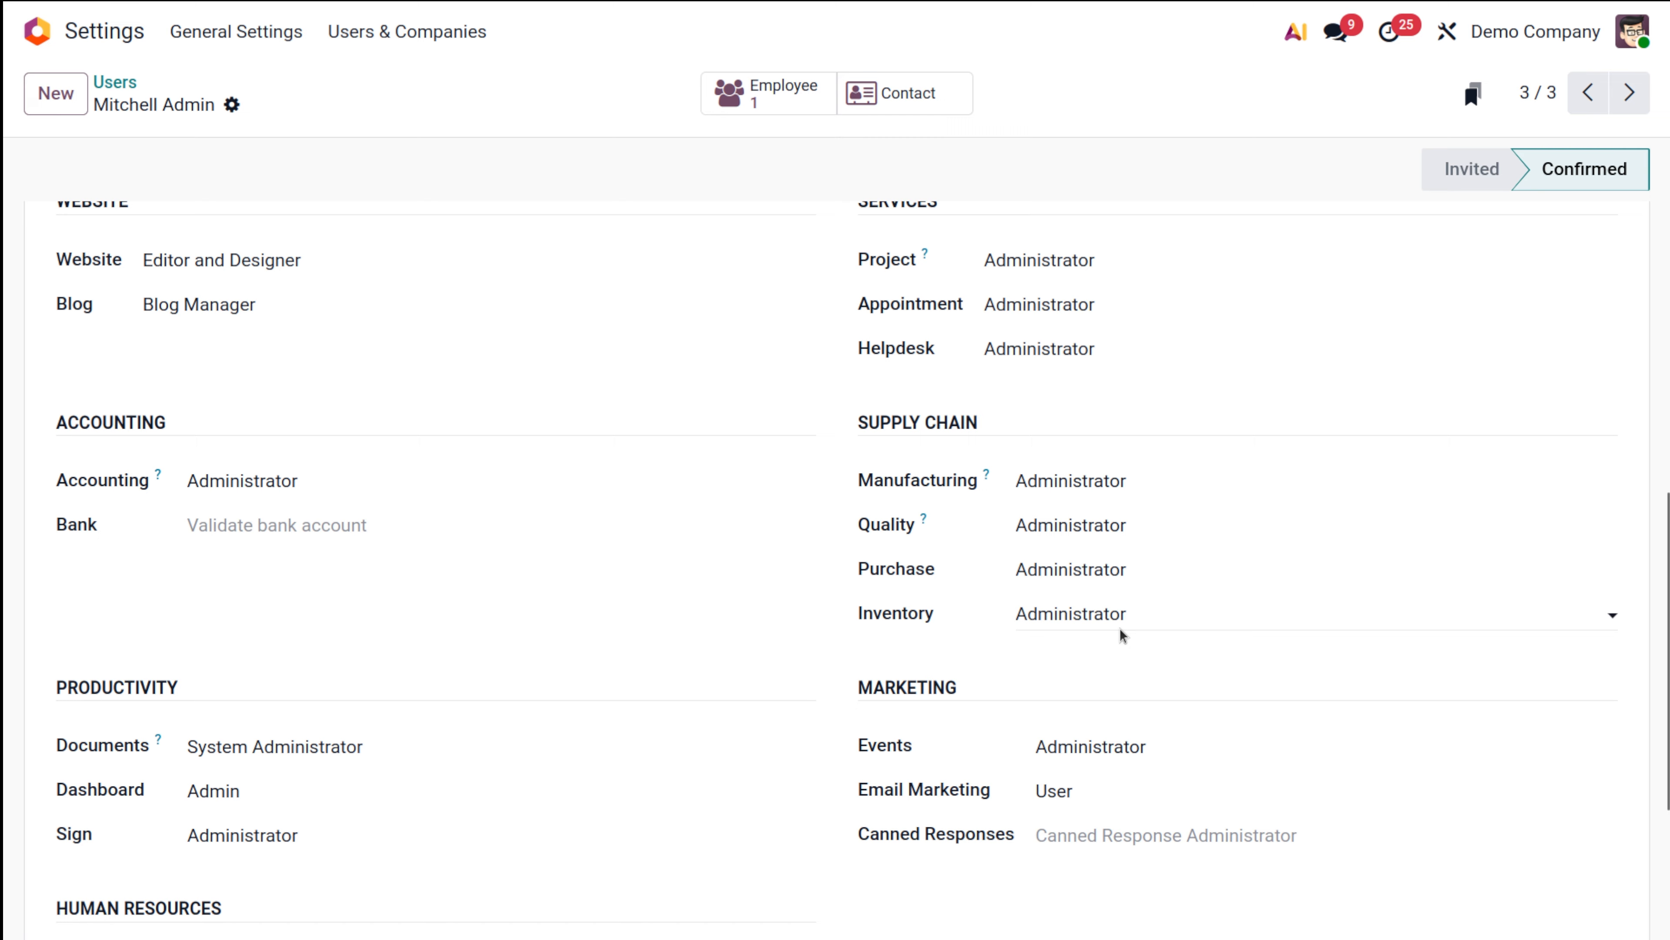
# - Leave the administrator's user record in Settings, switch to the Inventory app and look over its overview of operation types
pyautogui.scroll(10, 724, 456)
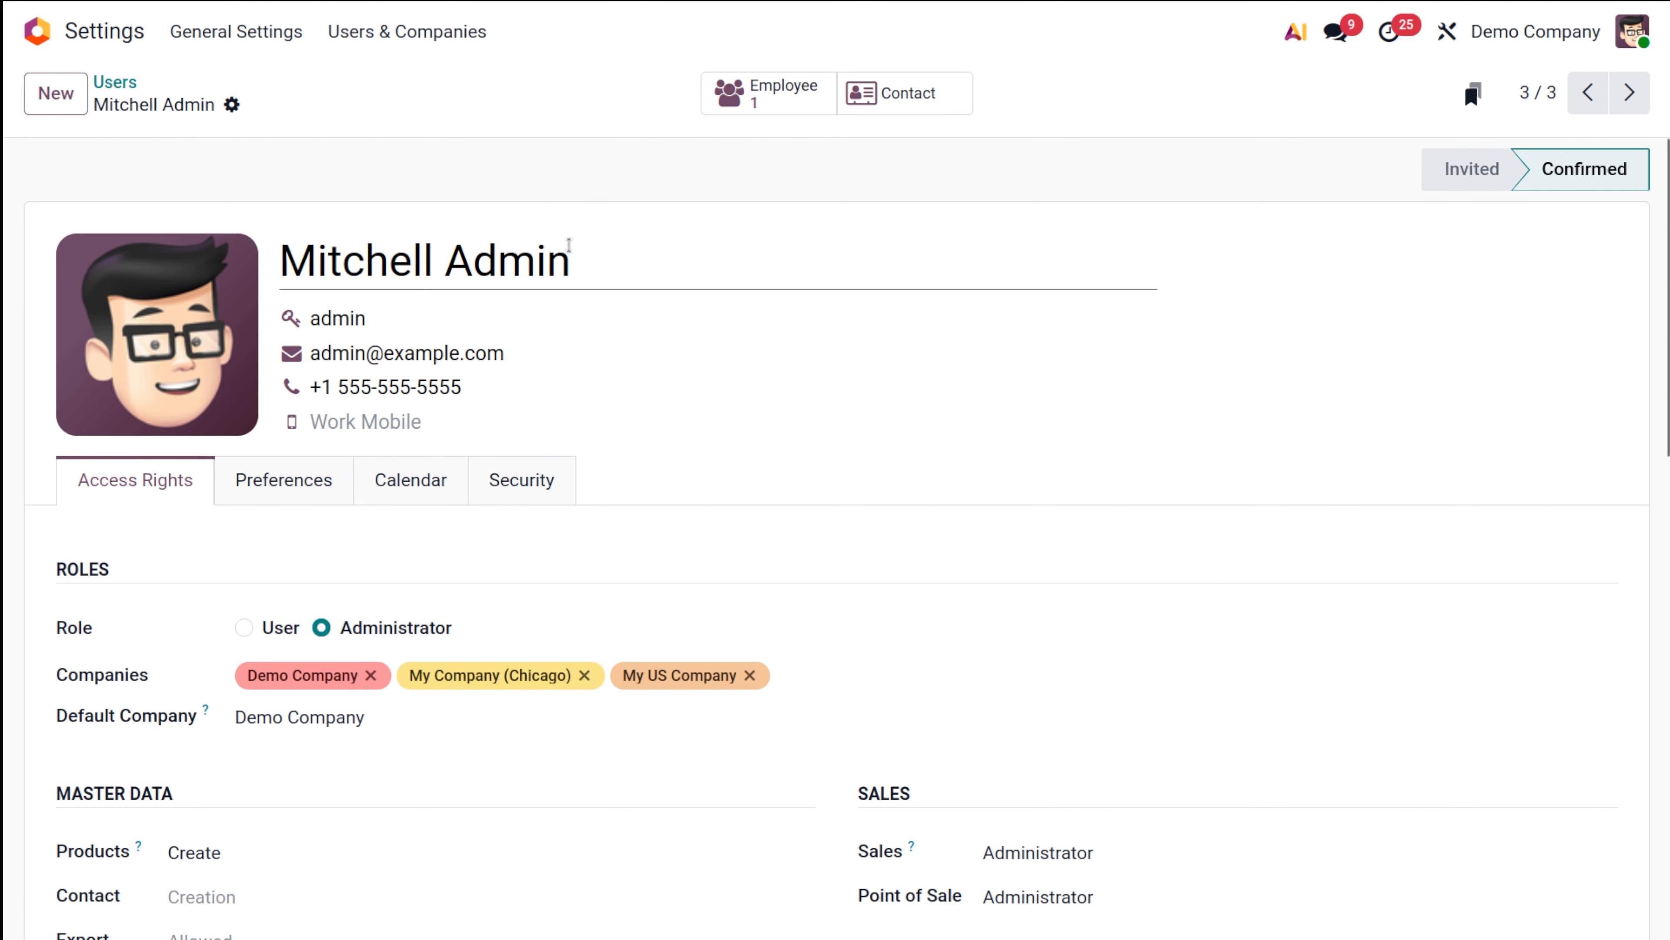
pyautogui.click(44, 43)
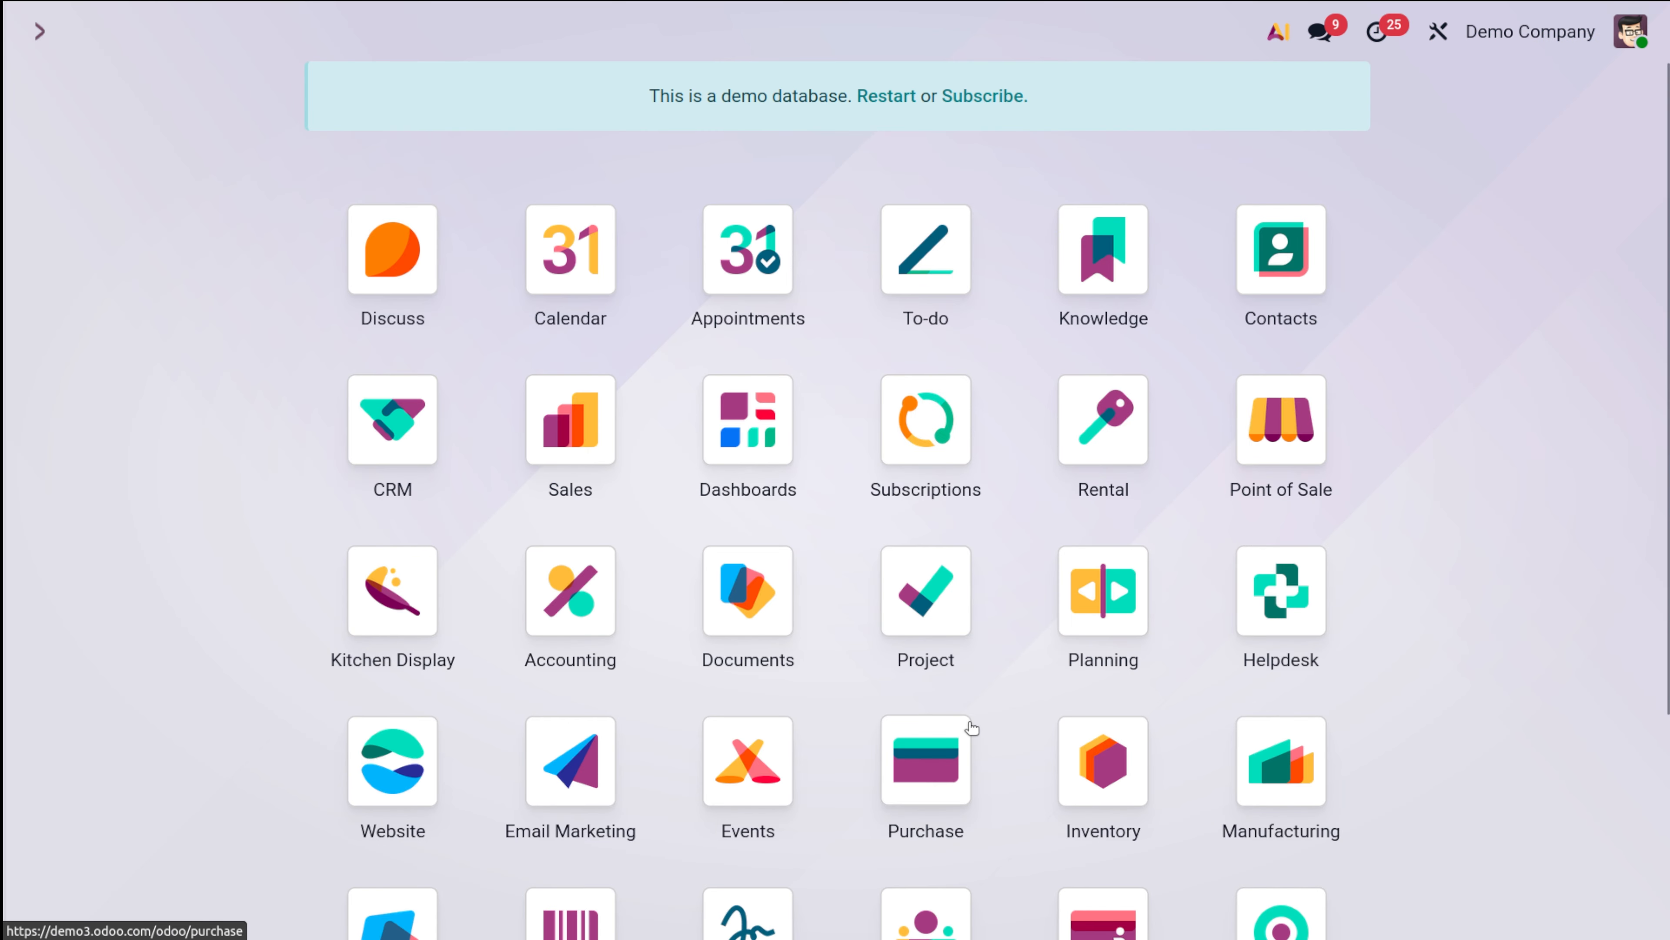
pyautogui.click(1156, 827)
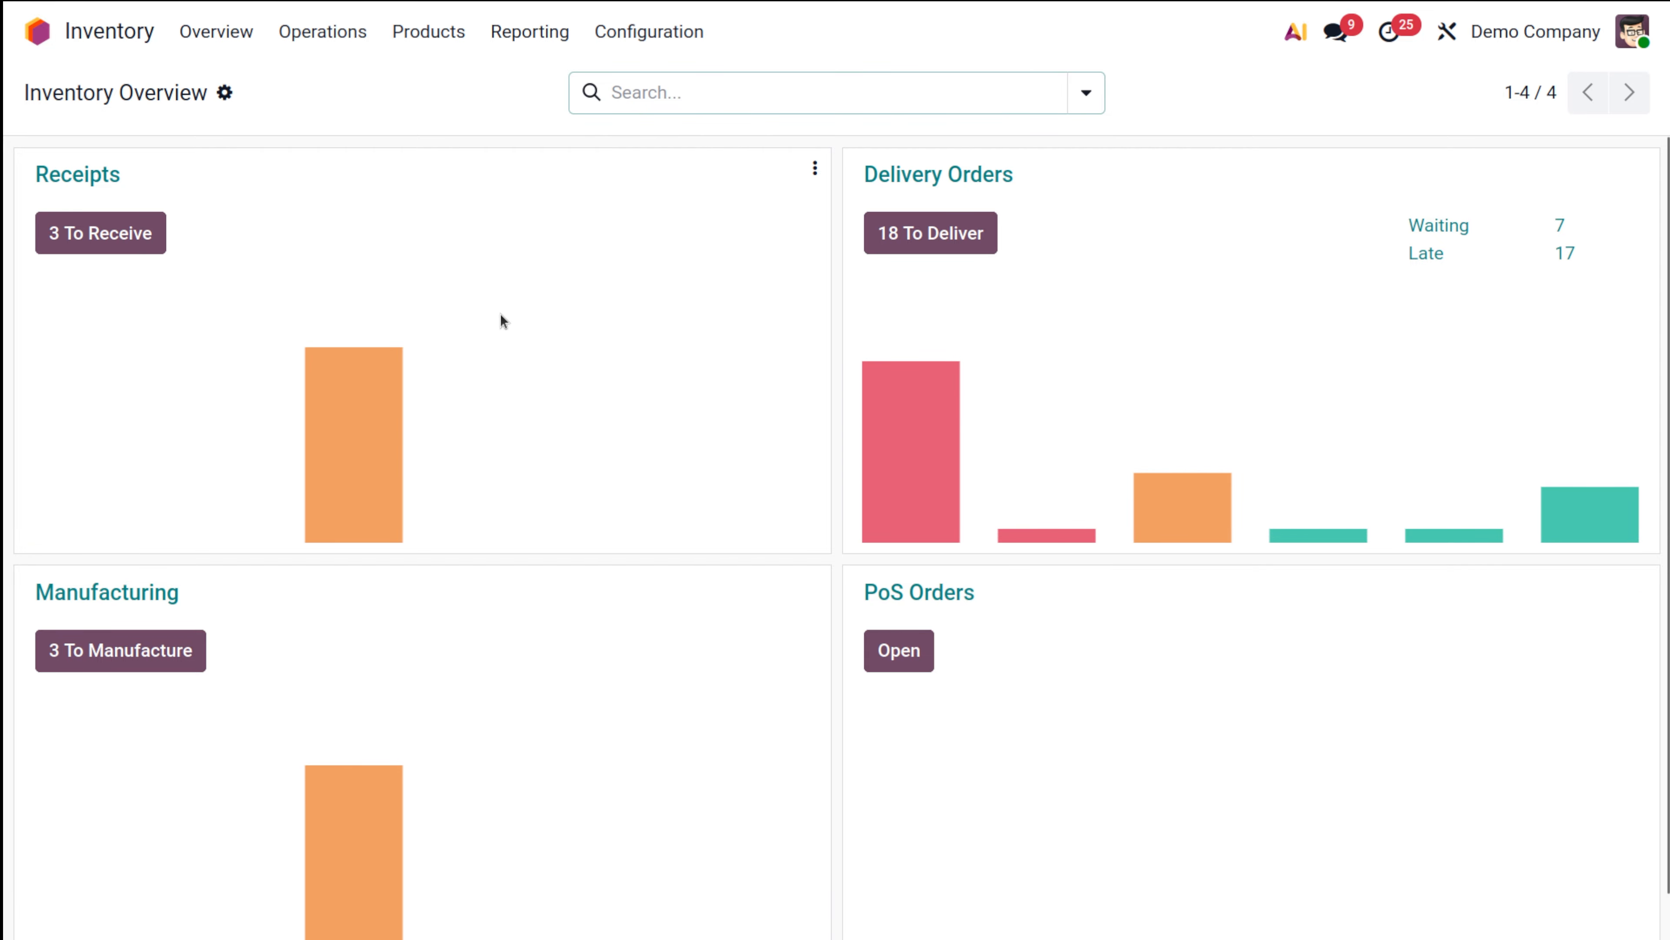
pyautogui.scroll(-2, 499, 313)
pyautogui.scroll(2, 478, 298)
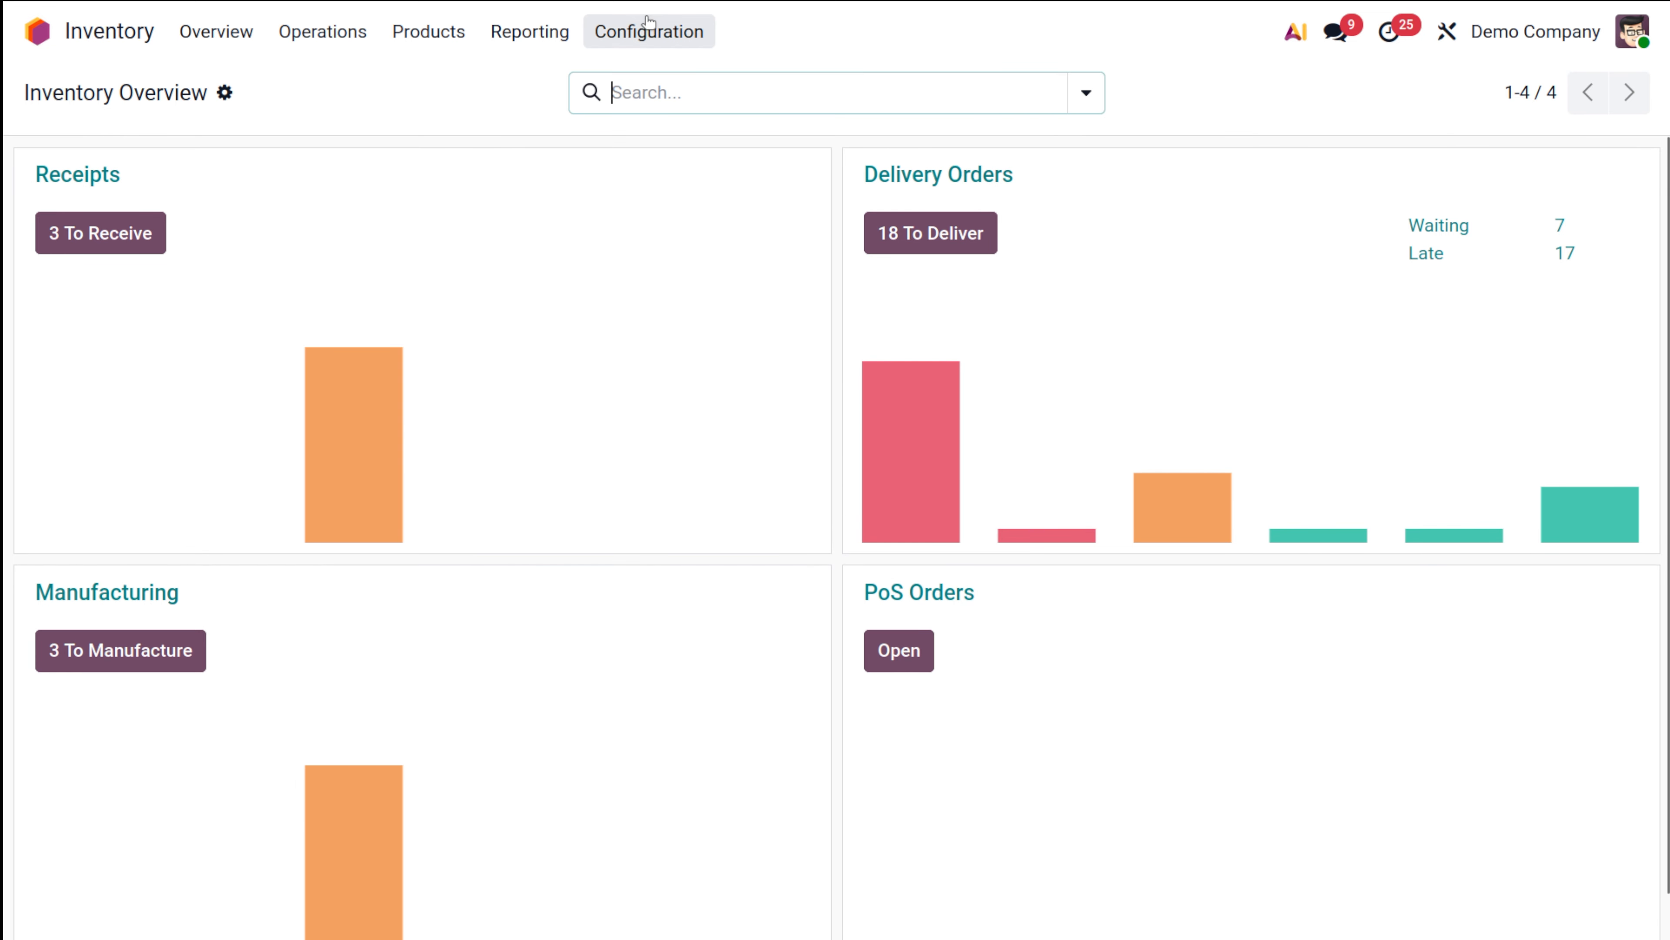
# - Open the Physical Inventory list and review the on-hand quantities of the products
pyautogui.click(649, 32)
pyautogui.moveTo(550, 44)
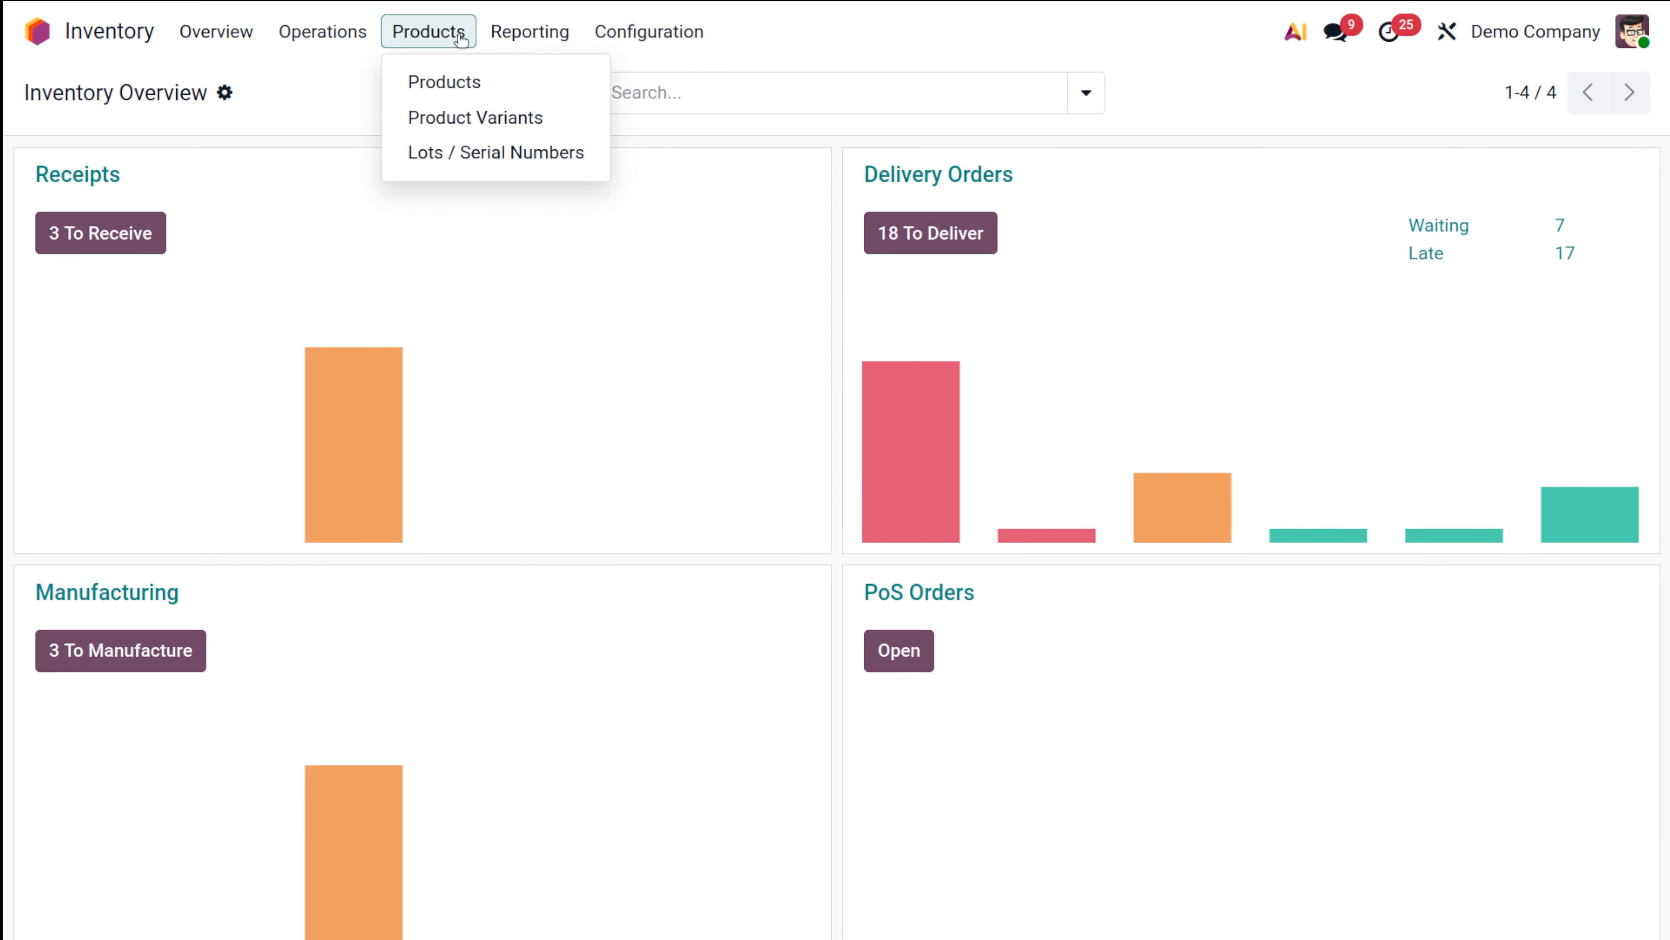
pyautogui.moveTo(361, 34)
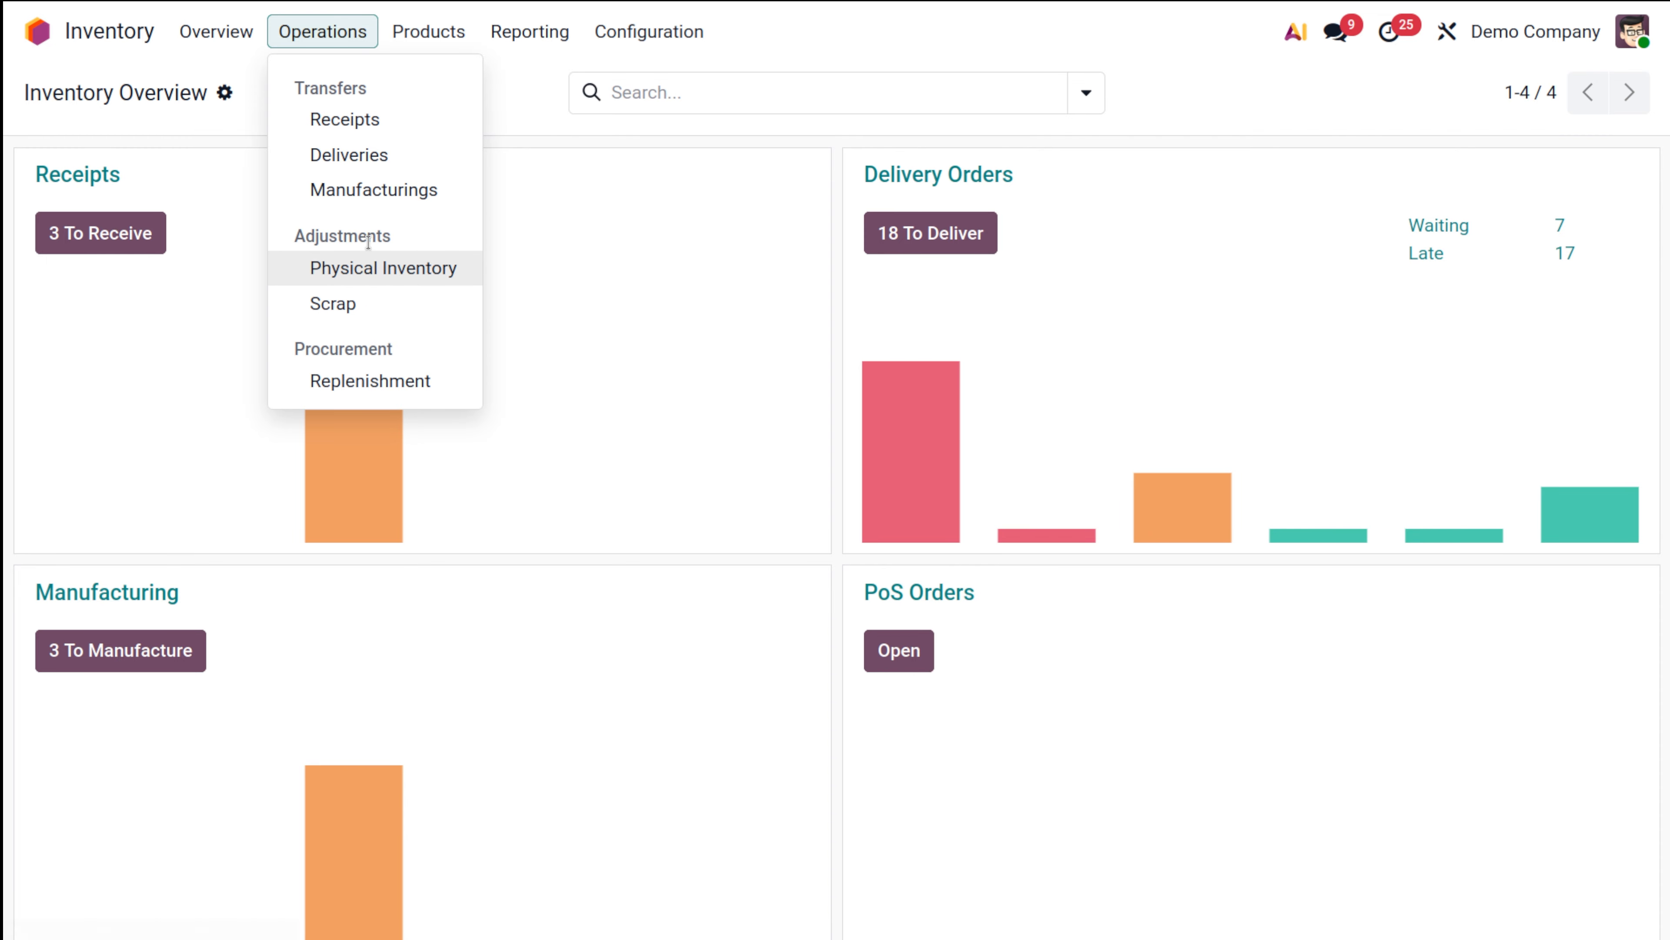
pyautogui.click(372, 269)
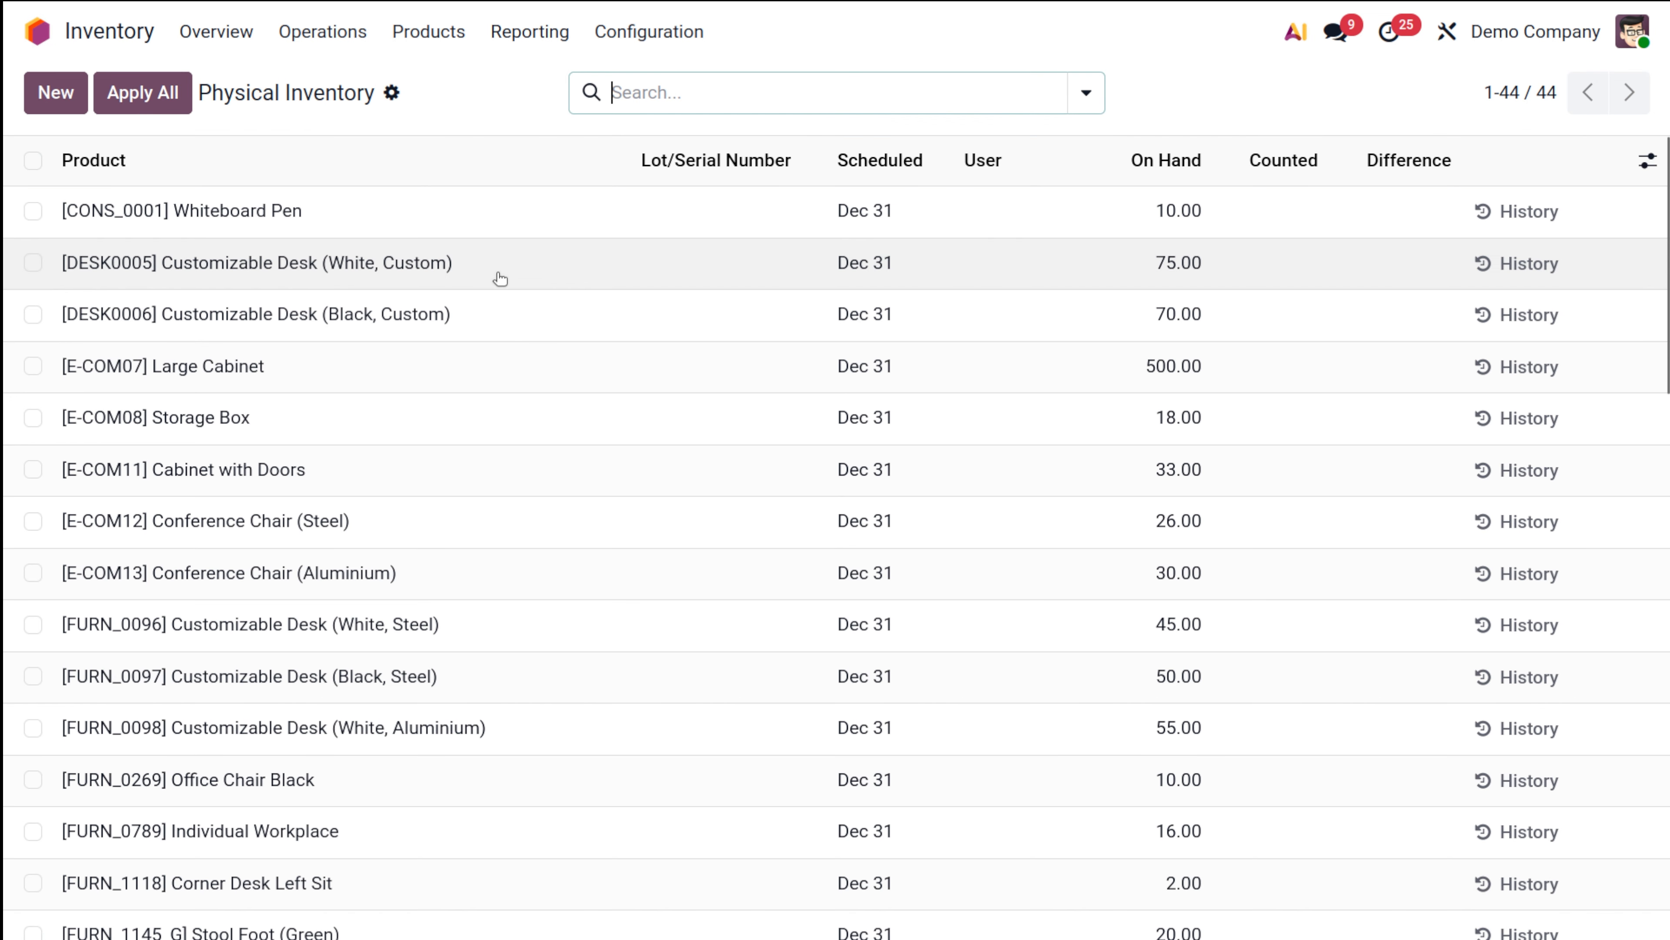
pyautogui.scroll(-8, 493, 279)
pyautogui.scroll(8, 503, 315)
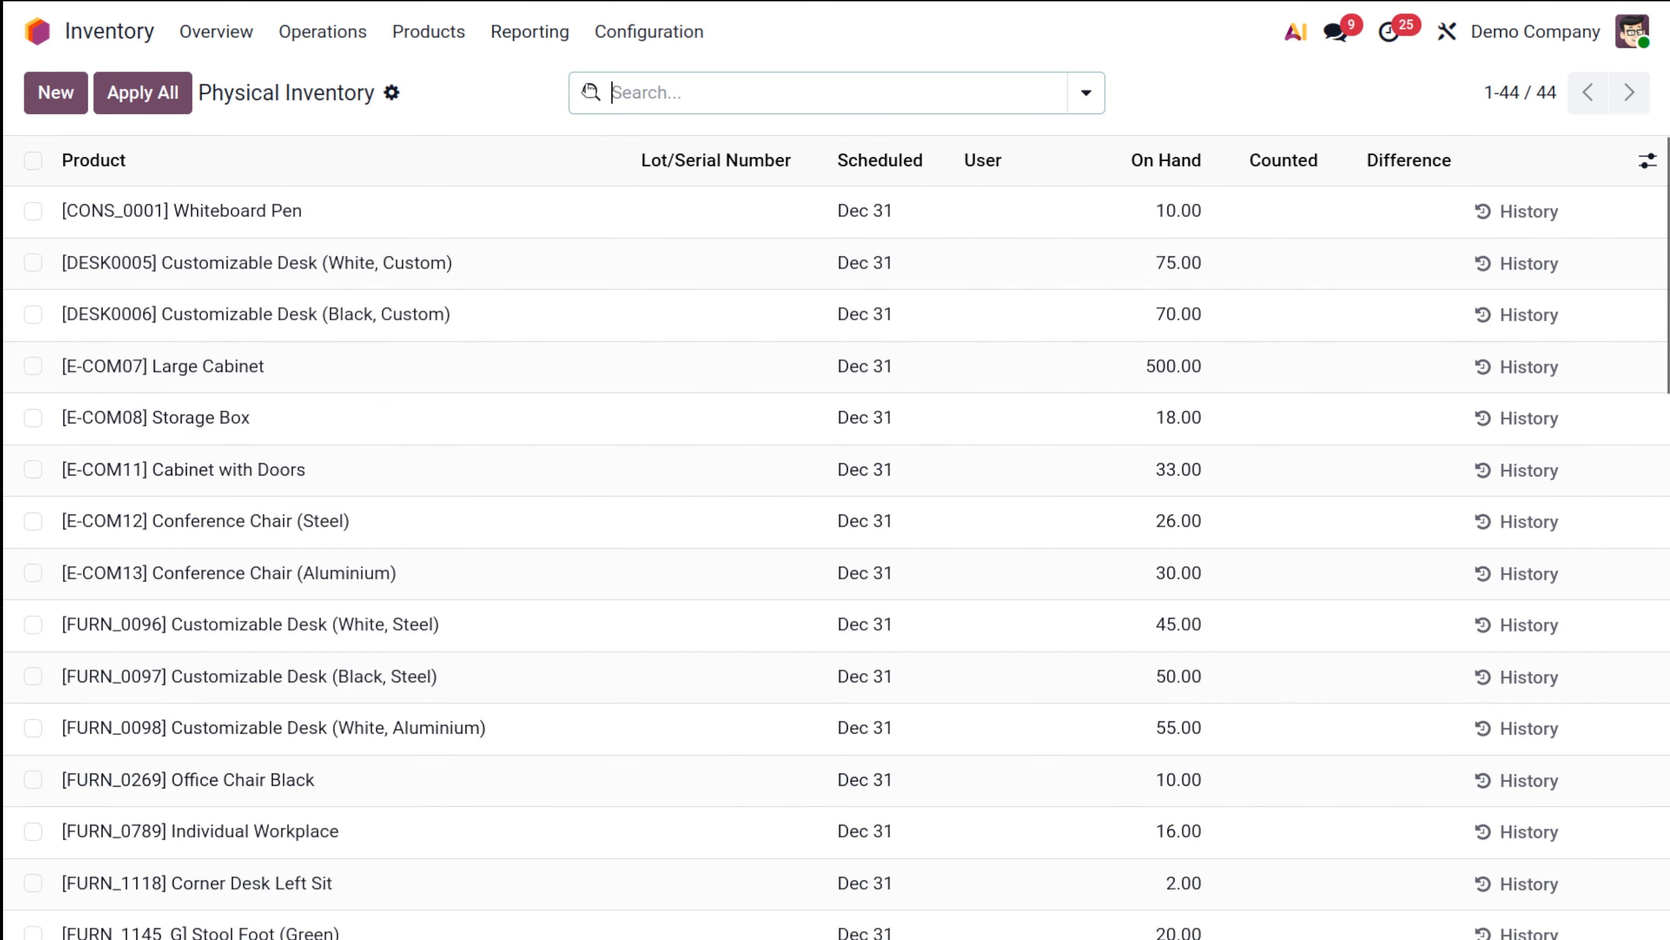
# - Open the Stock report and examine the products' unit cost, total value, on-hand, incoming and outgoing quantities
pyautogui.click(565, 40)
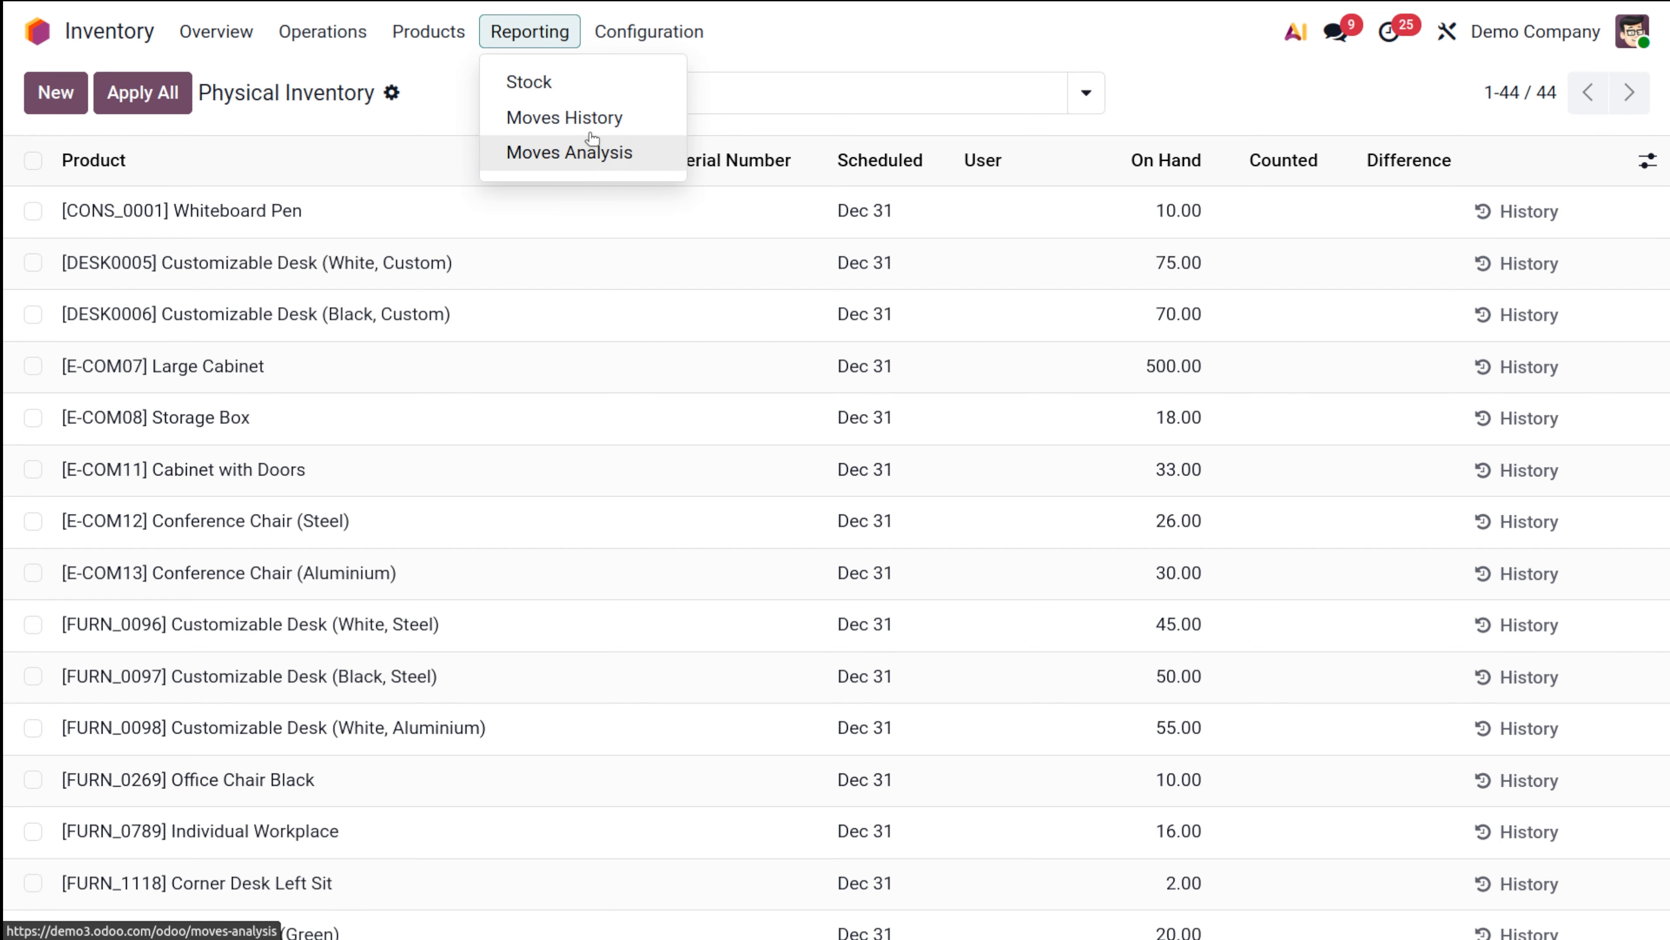
pyautogui.click(555, 85)
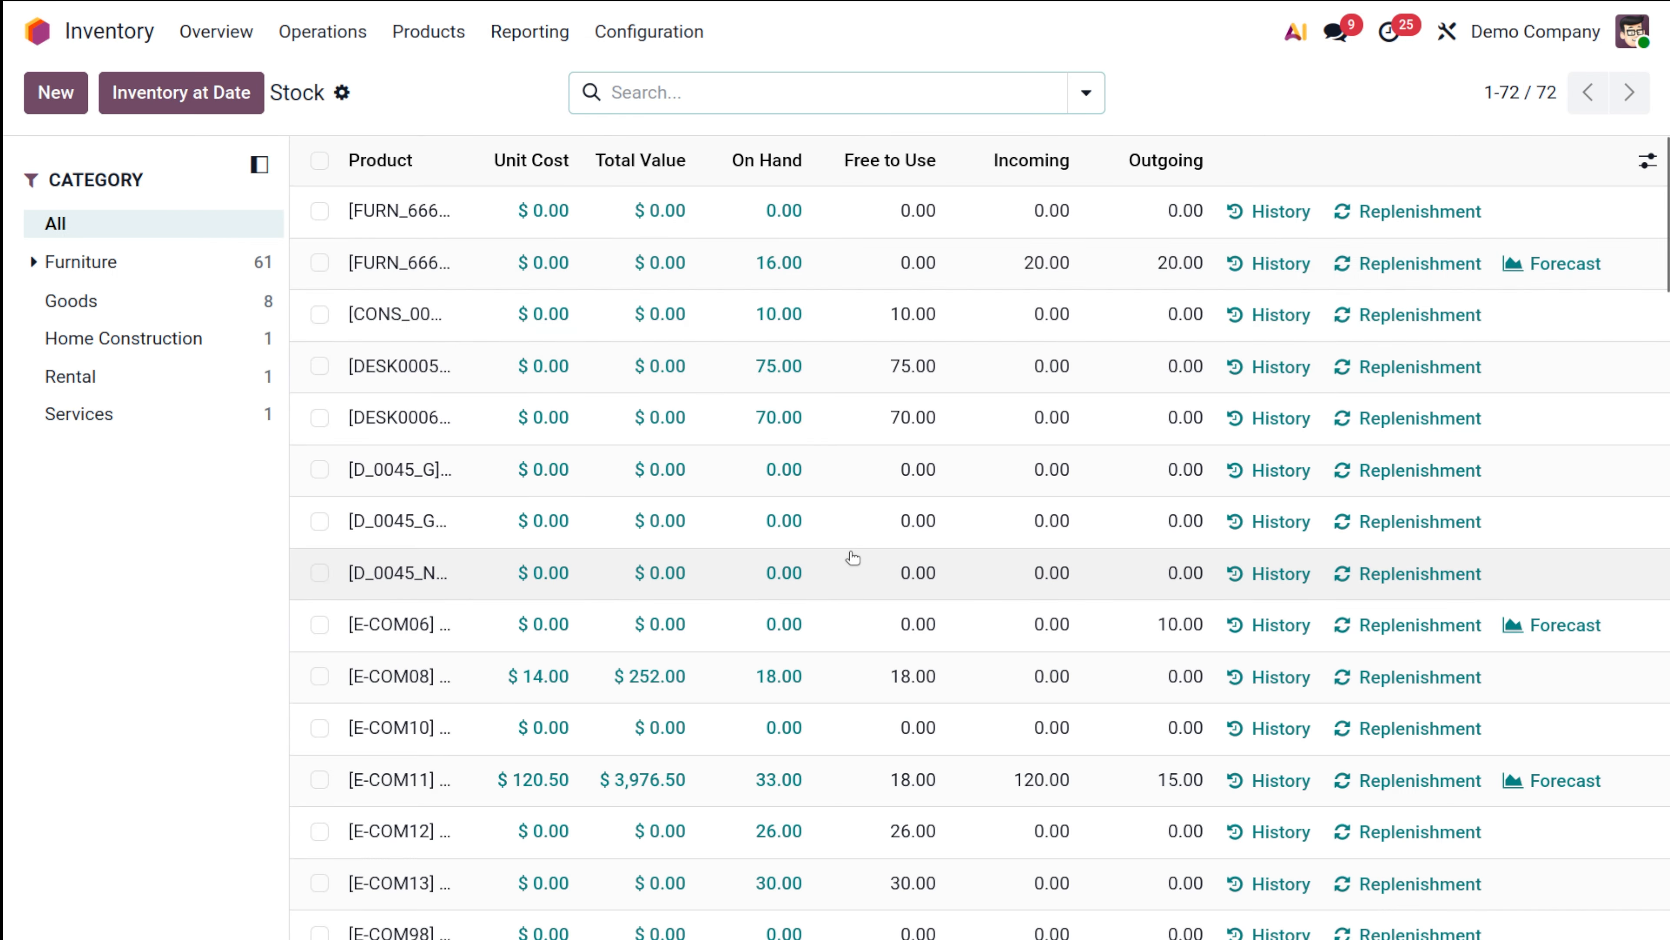
pyautogui.scroll(-10, 841, 562)
pyautogui.scroll(10, 835, 562)
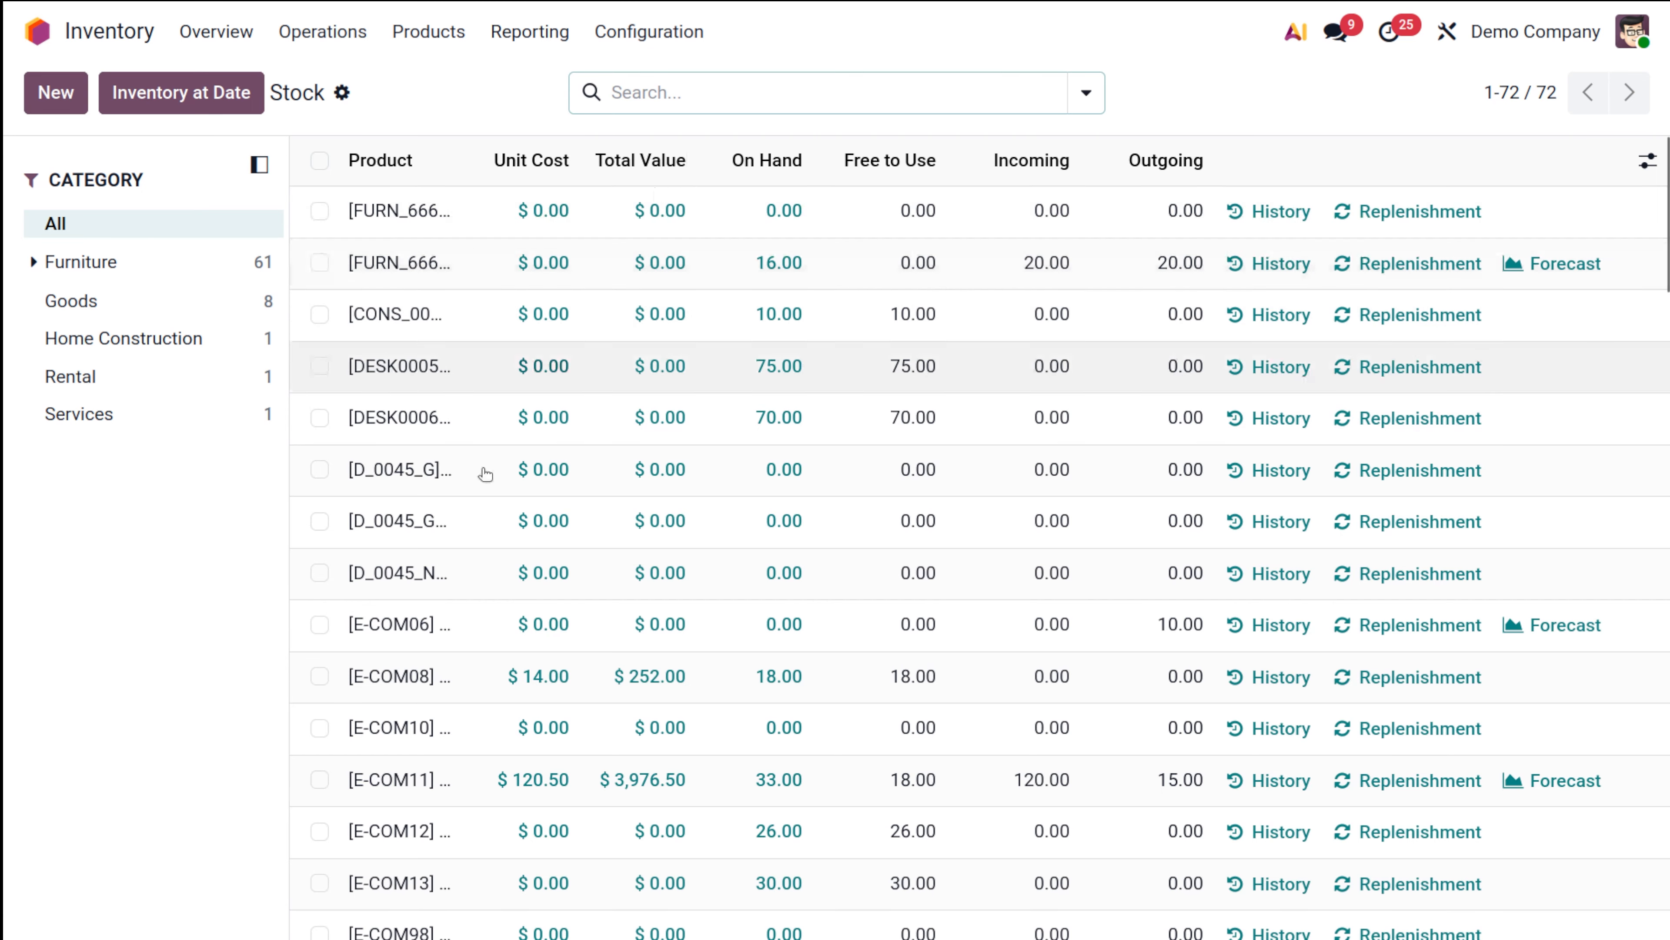
pyautogui.scroll(-15, 582, 504)
pyautogui.scroll(-8, 582, 504)
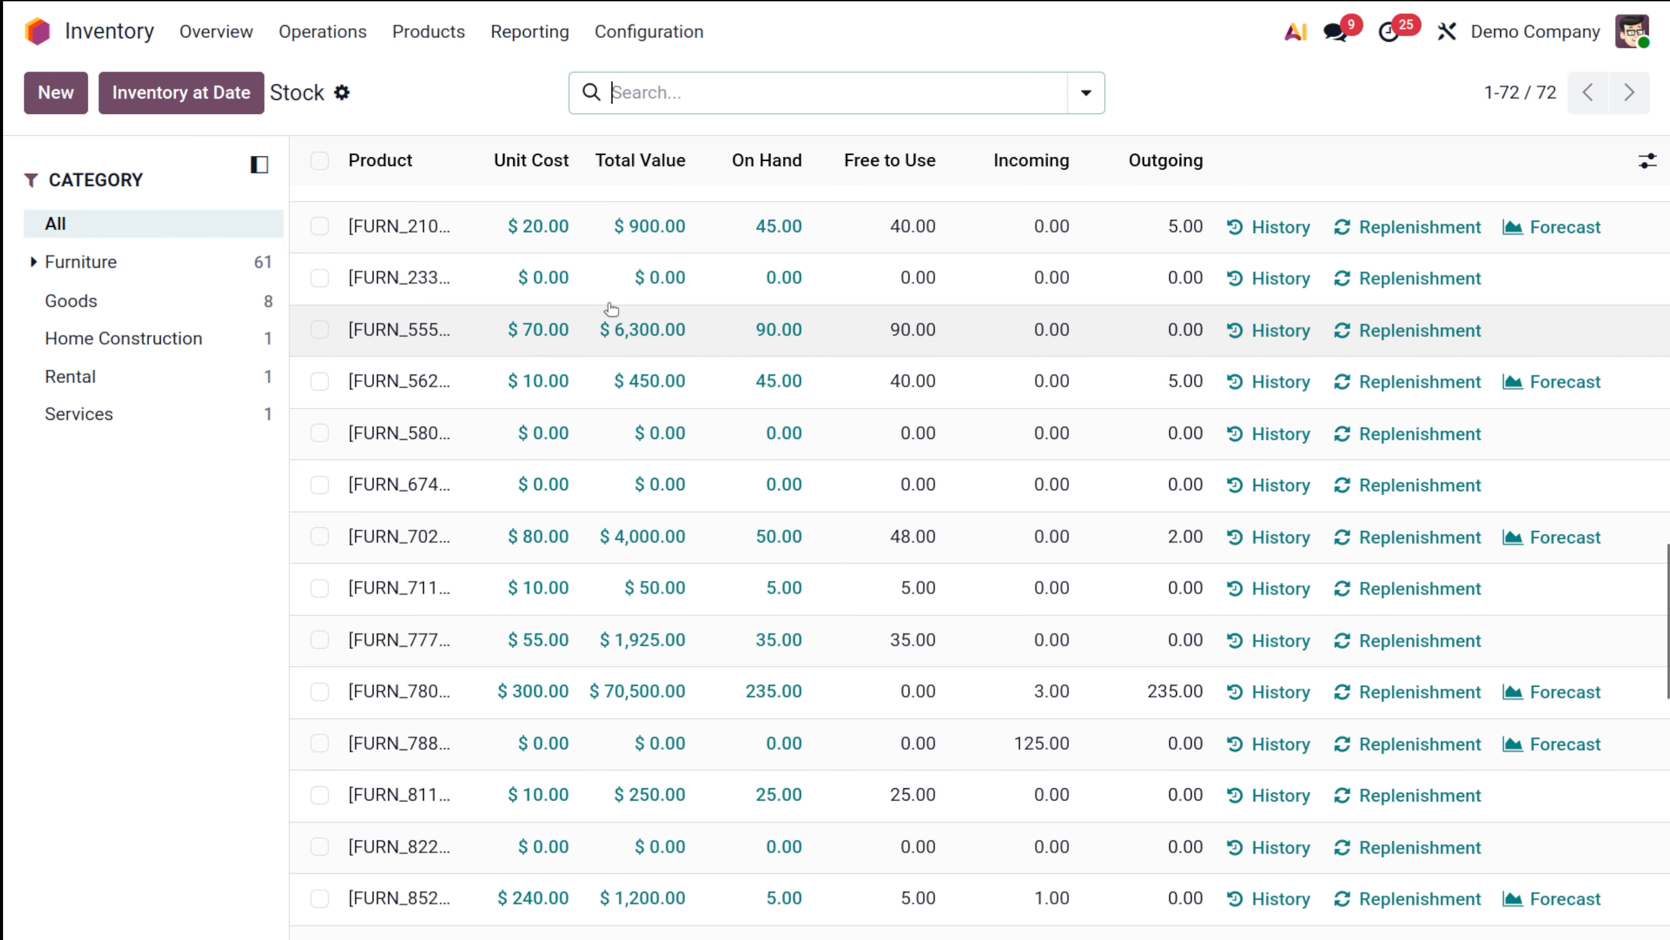
# - Open the Products list and compare the goods' sales prices, costs, on-hand and forecasted quantities
pyautogui.click(428, 105)
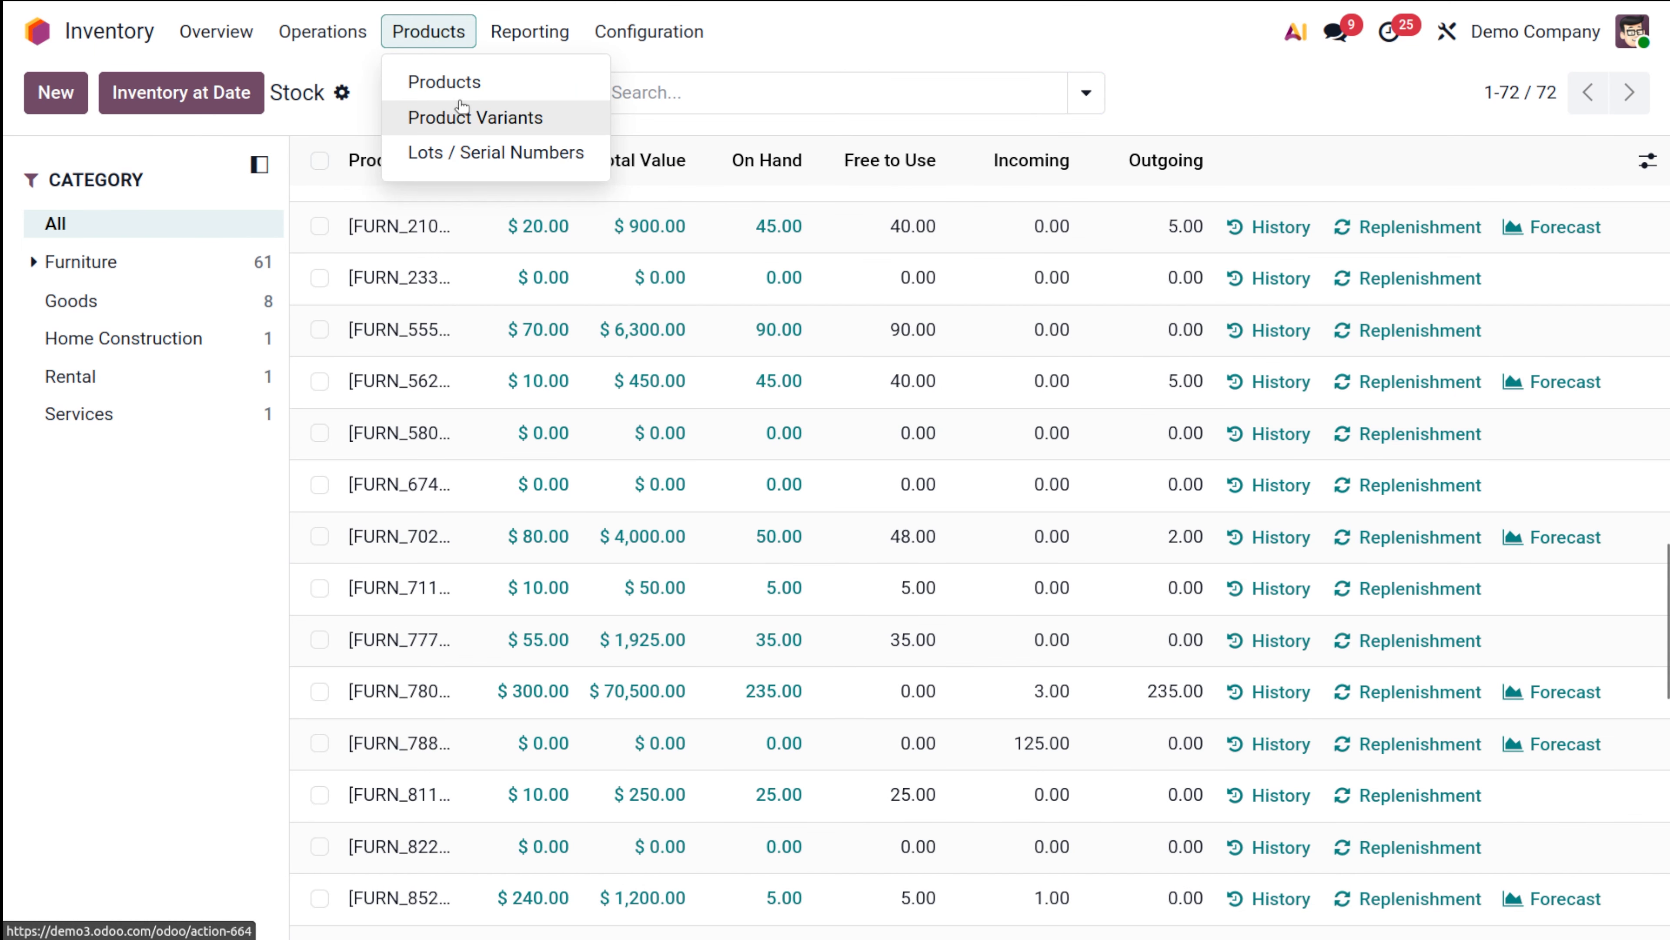
pyautogui.click(465, 90)
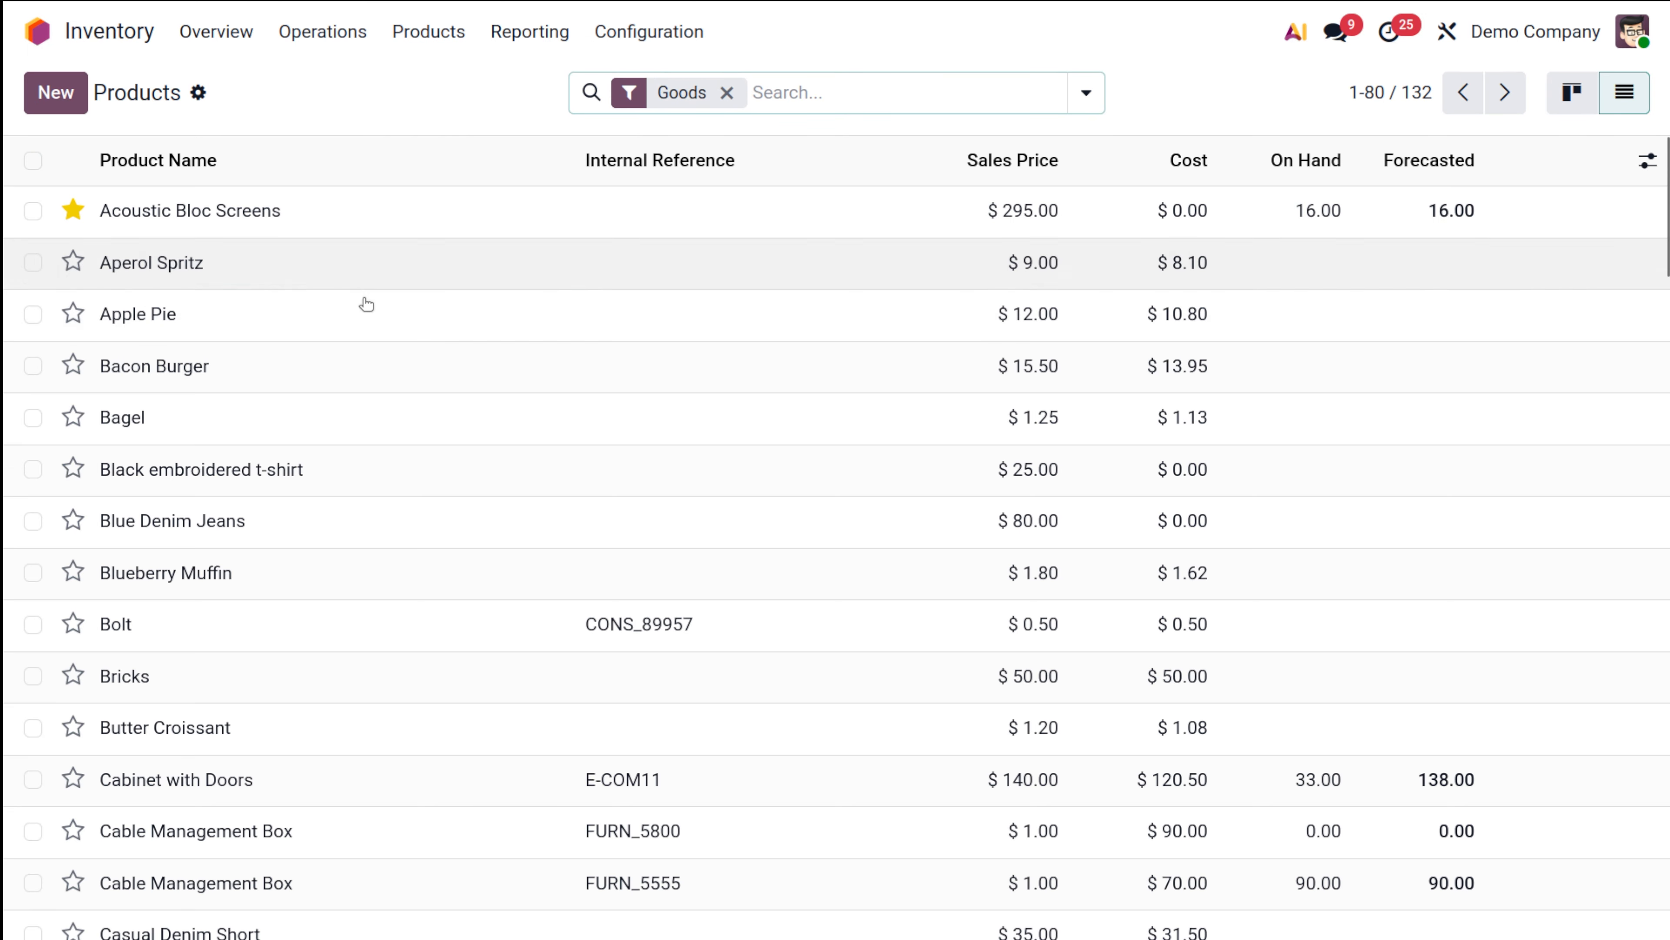
pyautogui.scroll(-2, 377, 566)
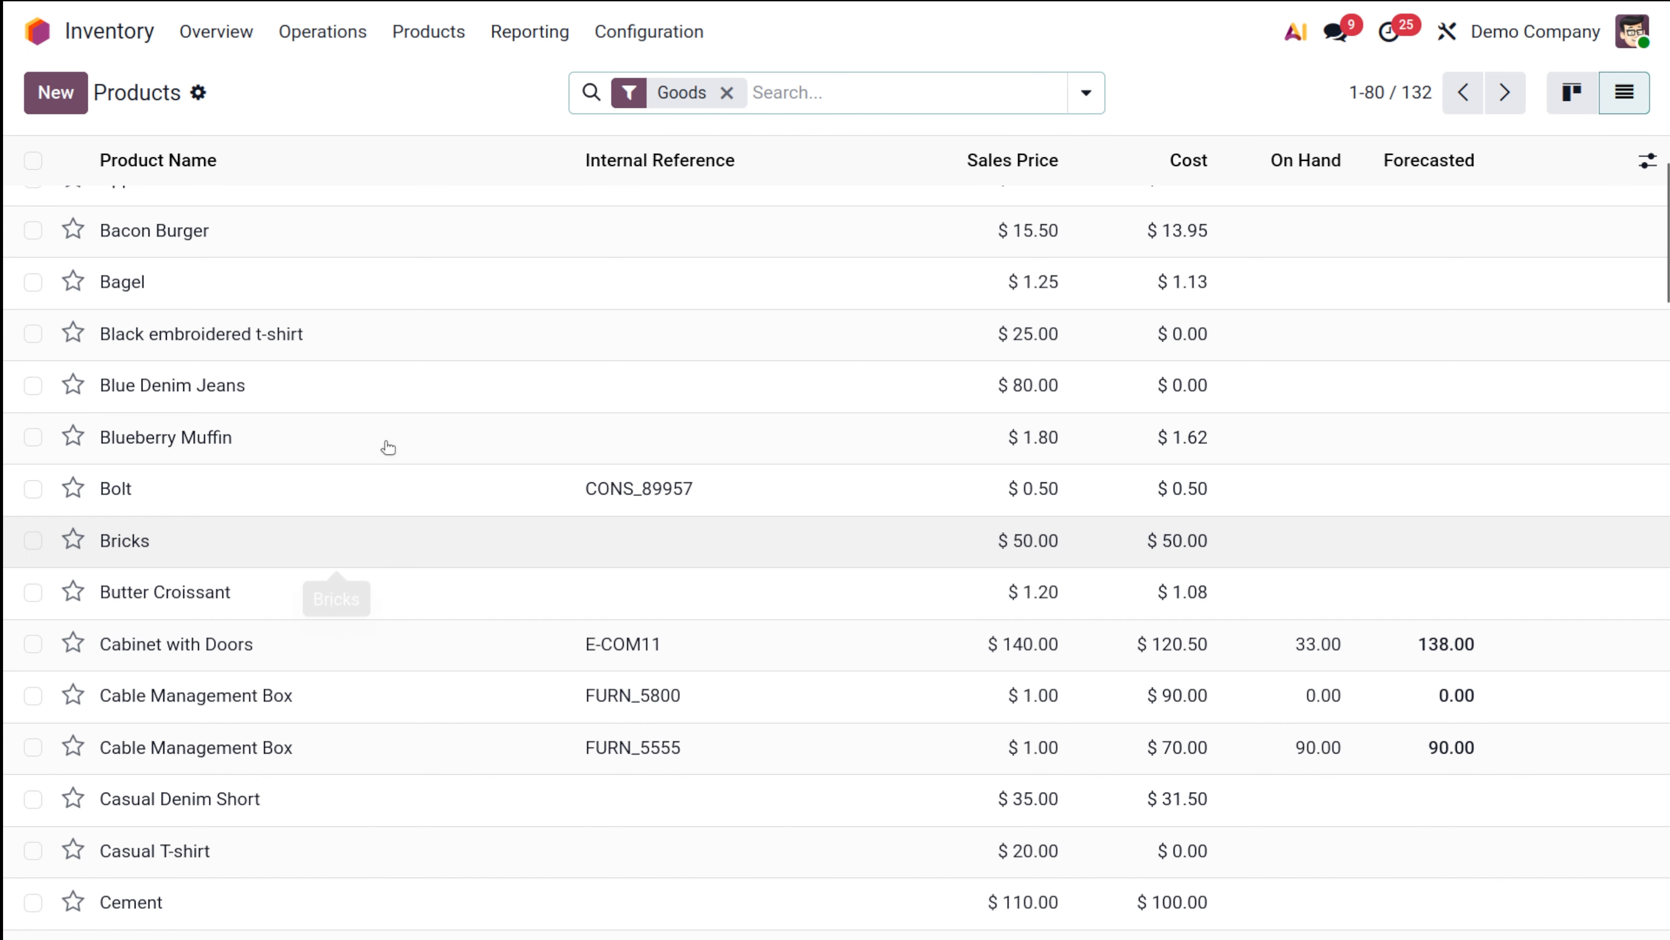
pyautogui.scroll(-1, 401, 592)
pyautogui.scroll(-5, 406, 623)
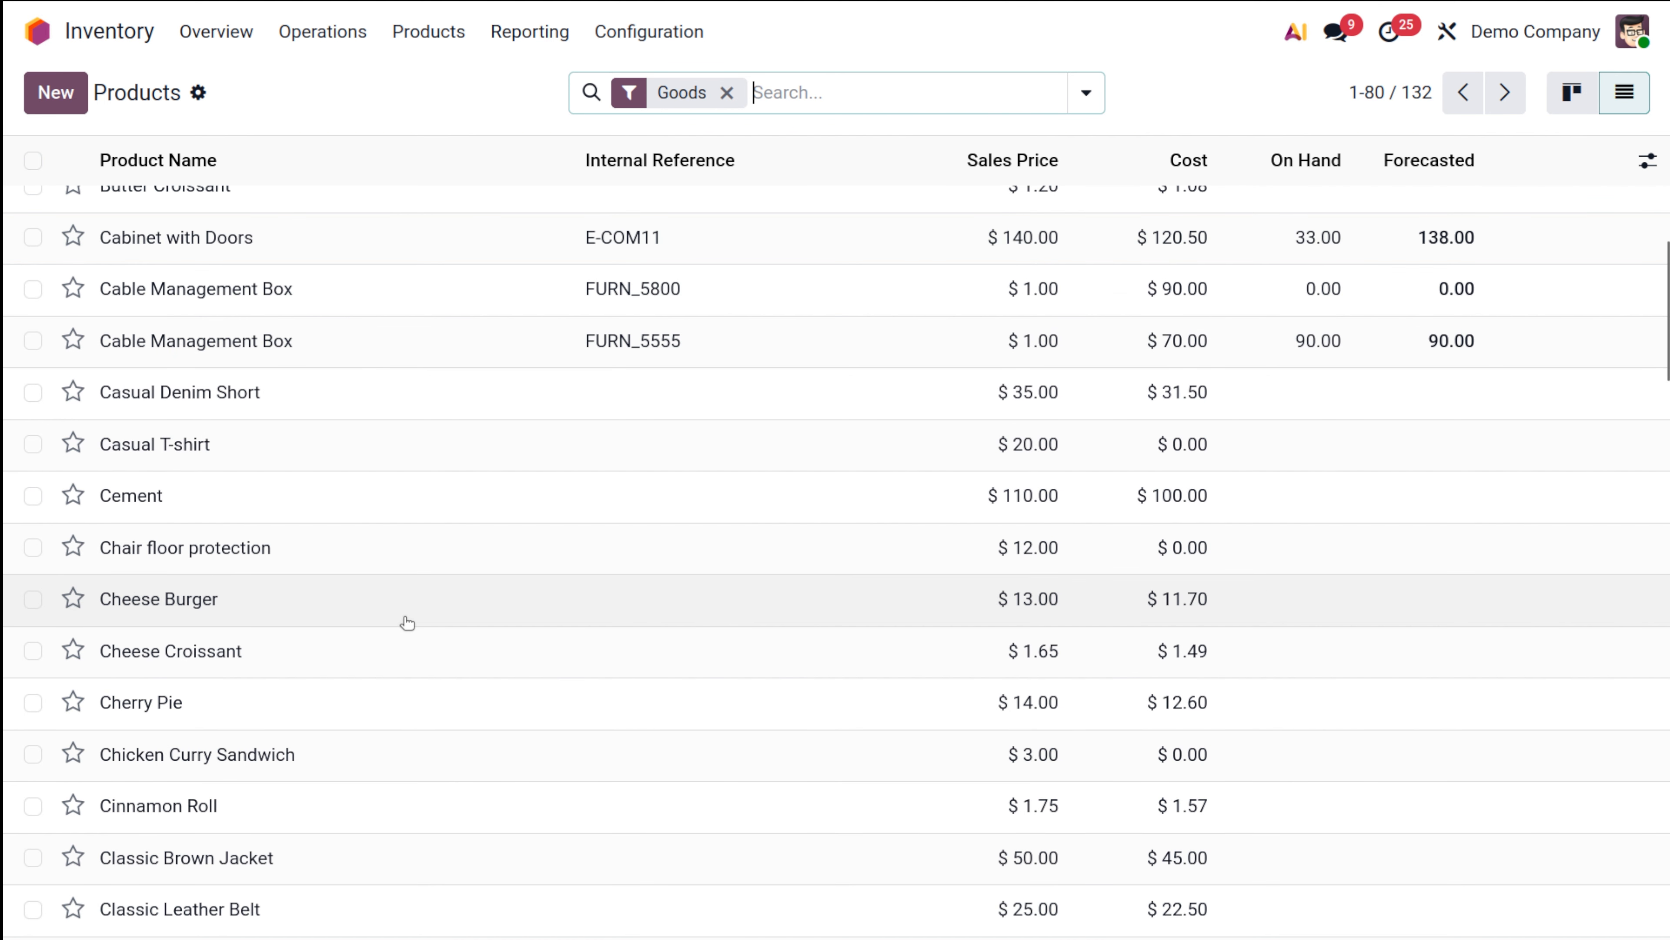
pyautogui.scroll(8, 406, 623)
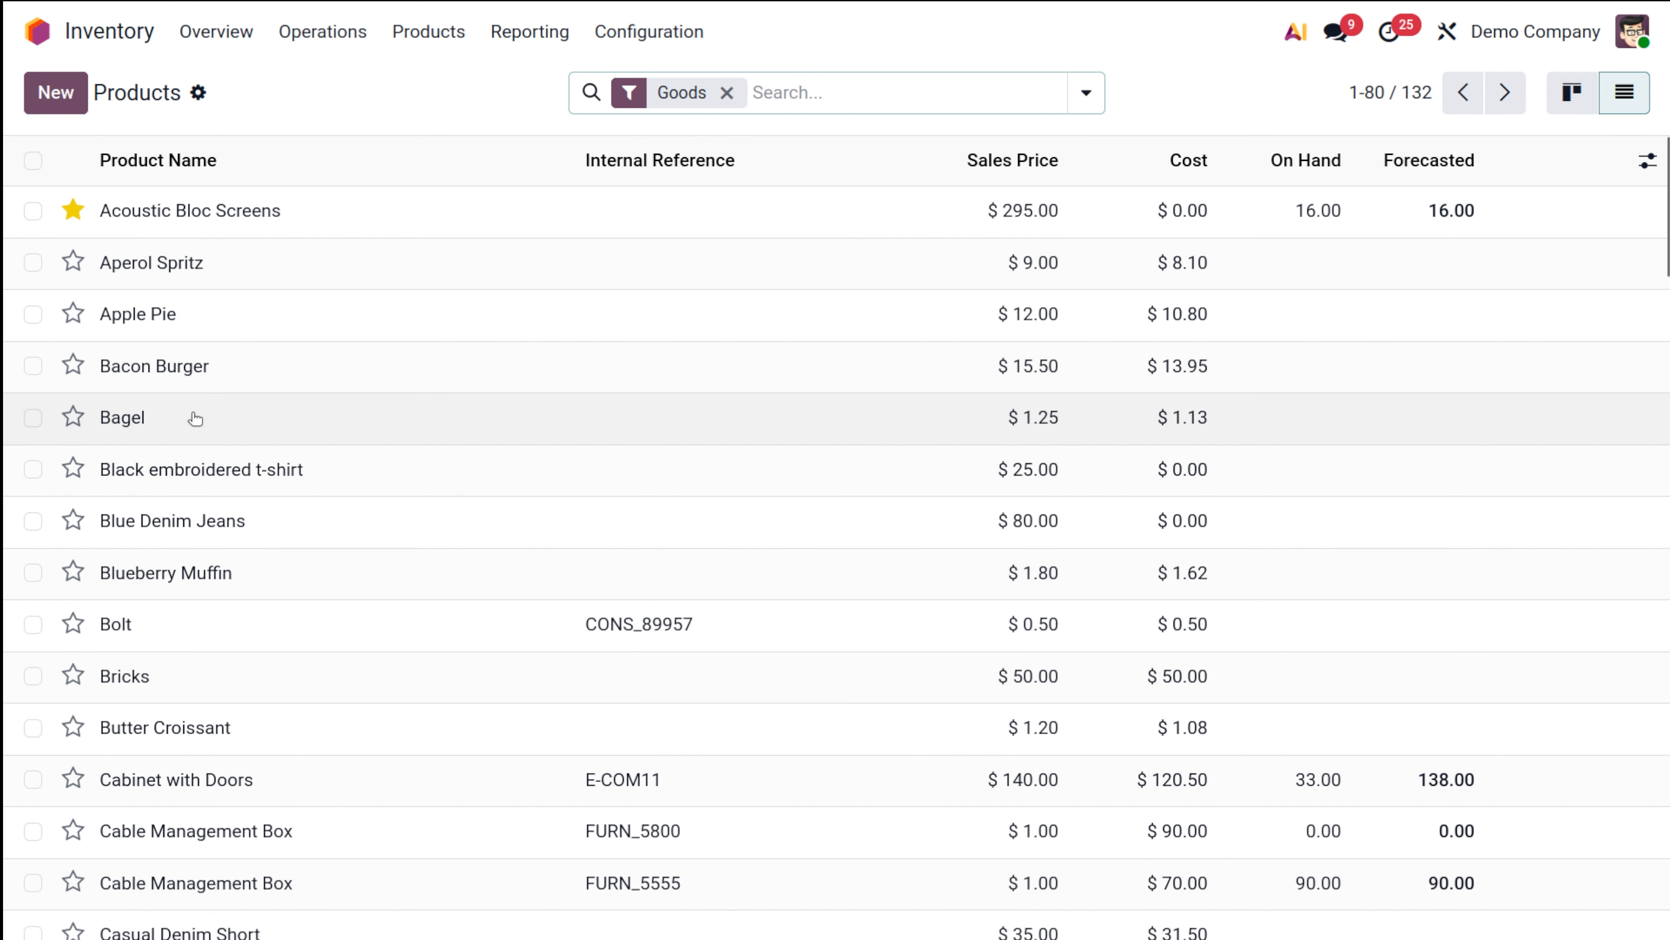
pyautogui.scroll(-10, 474, 478)
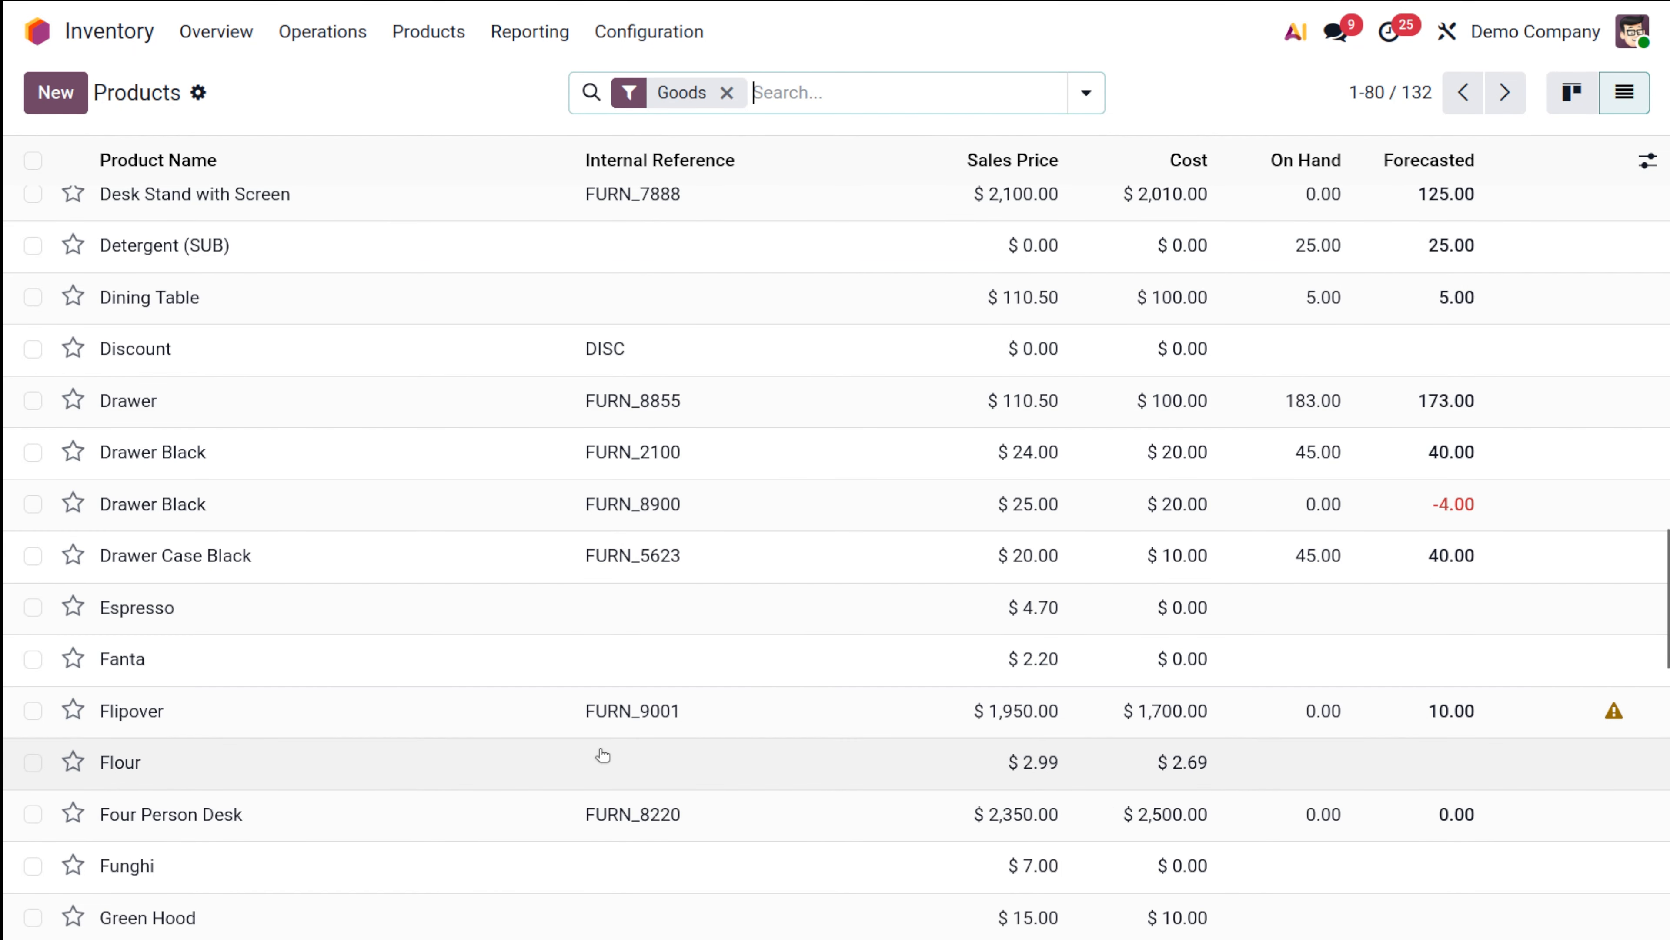
pyautogui.scroll(-4, 598, 750)
pyautogui.scroll(4, 603, 746)
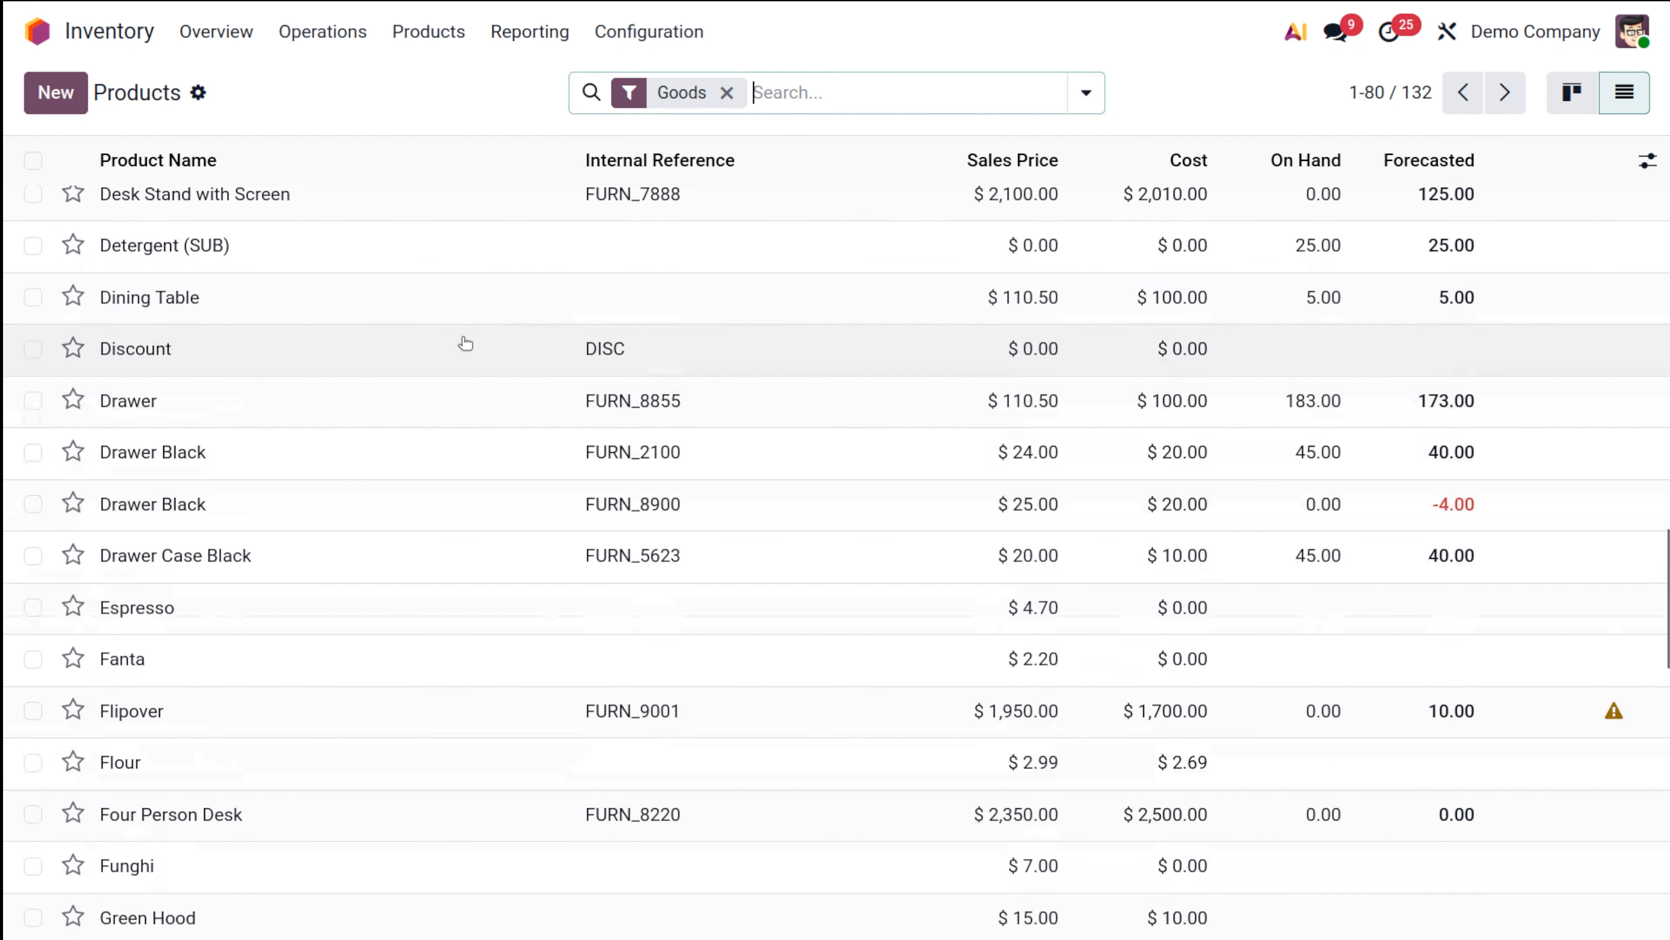
# - Reopen the Stock report, bring up its Inventory at Date option and dismiss it without choosing a date
pyautogui.click(529, 32)
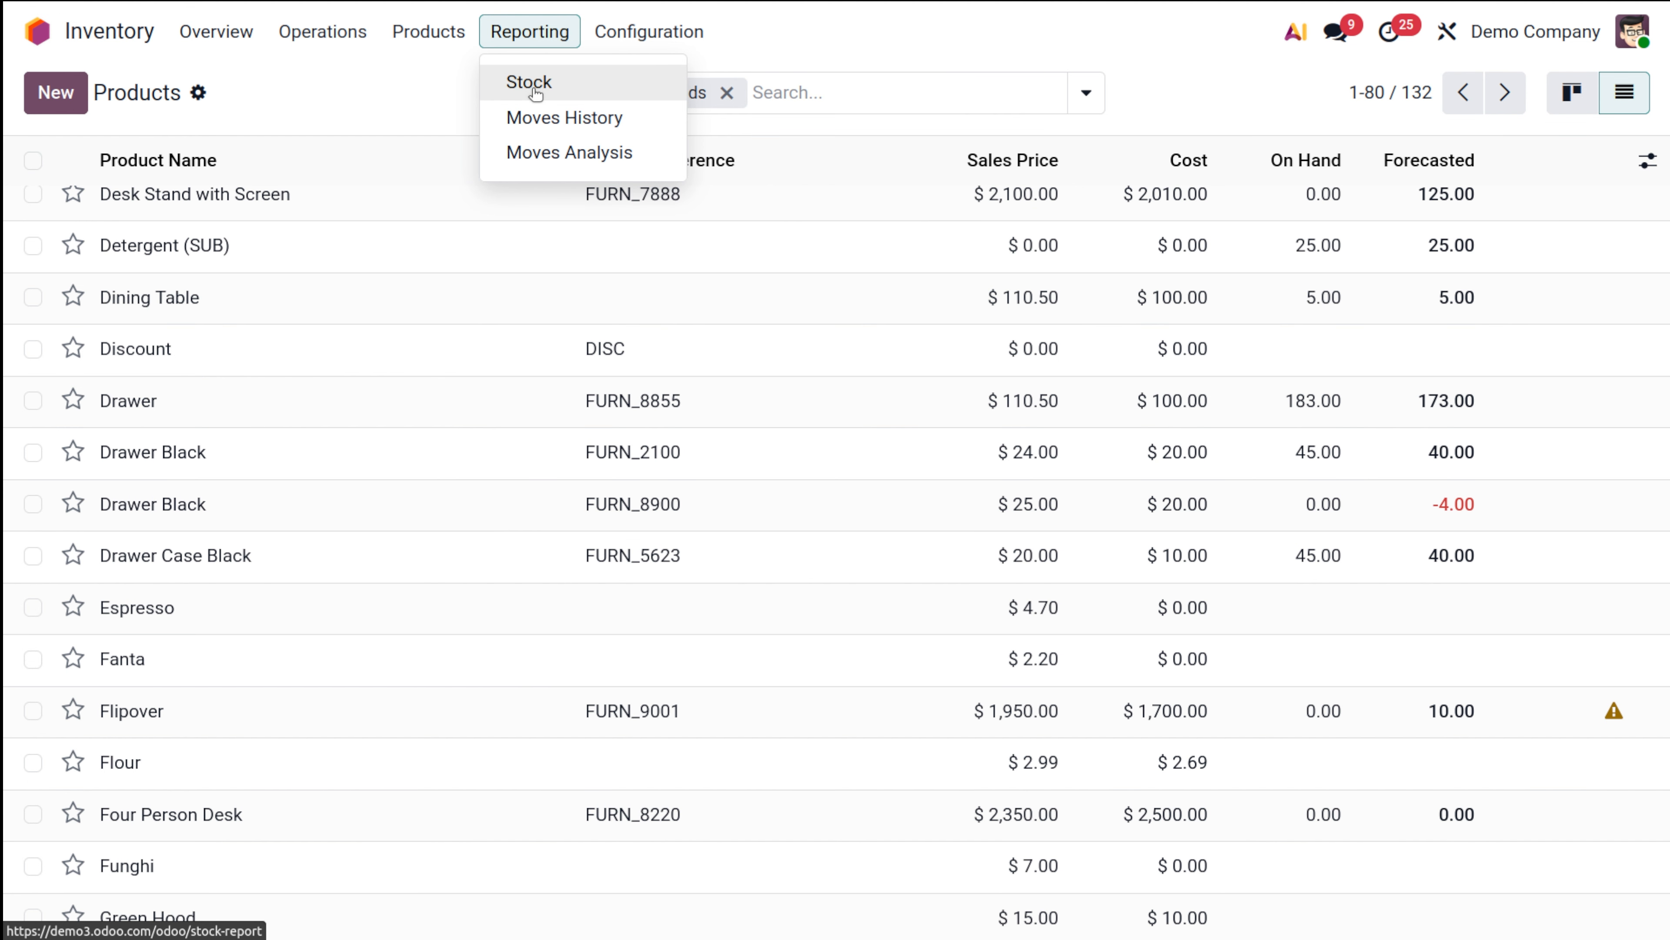
pyautogui.click(536, 92)
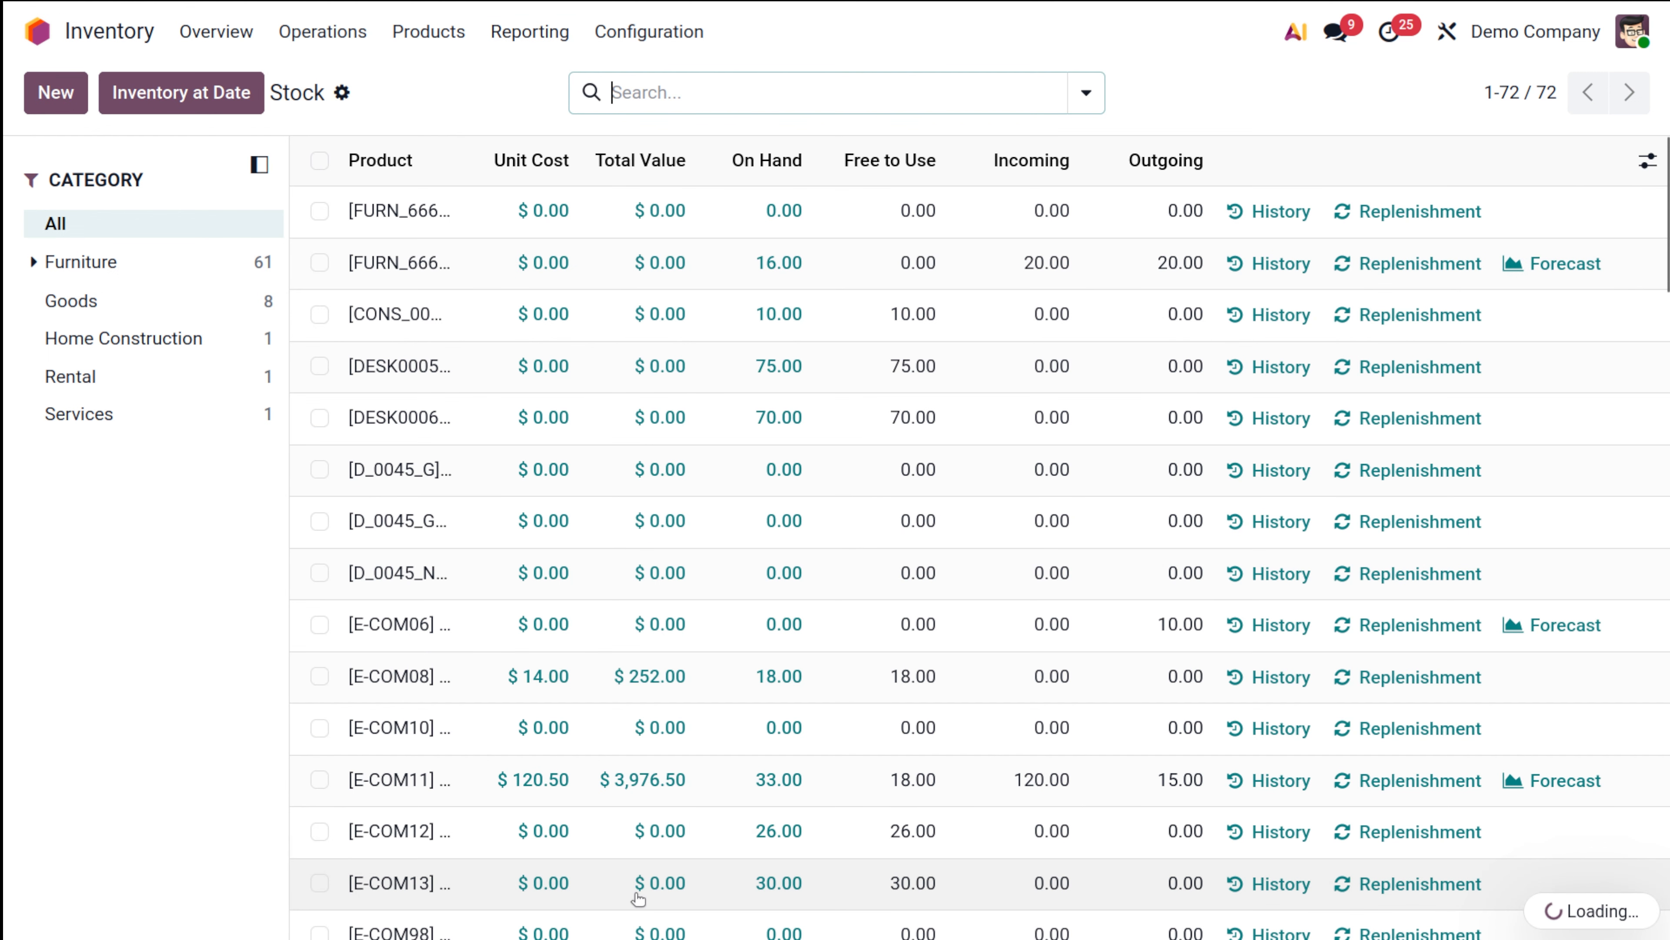
pyautogui.click(207, 92)
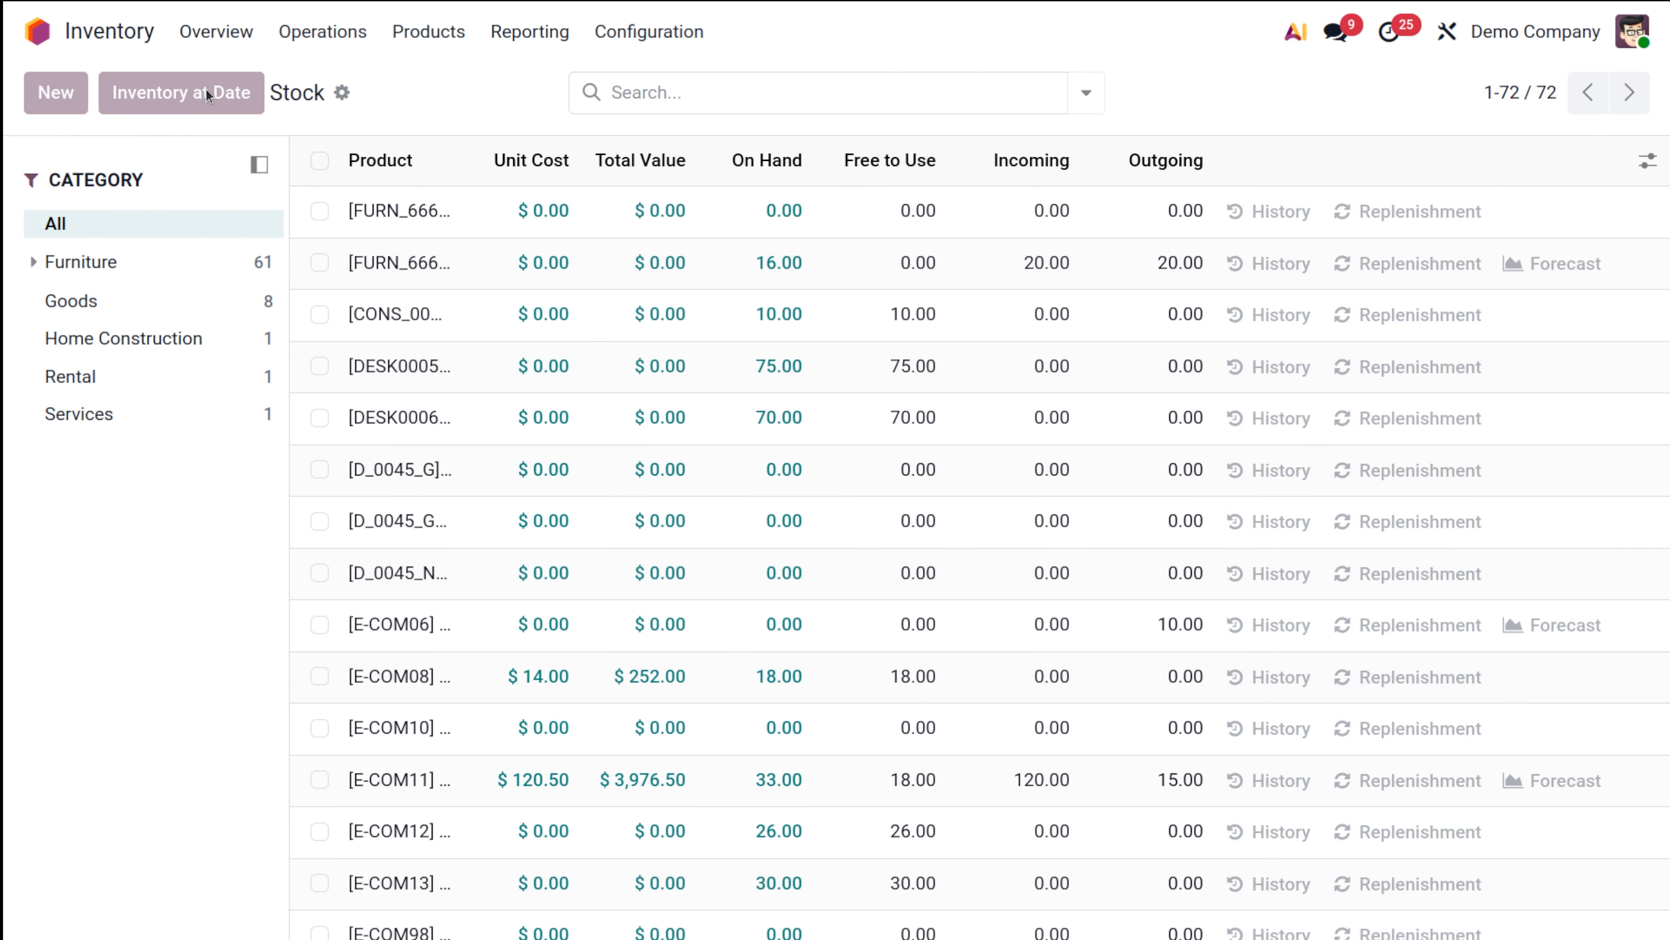
pyautogui.click(1454, 71)
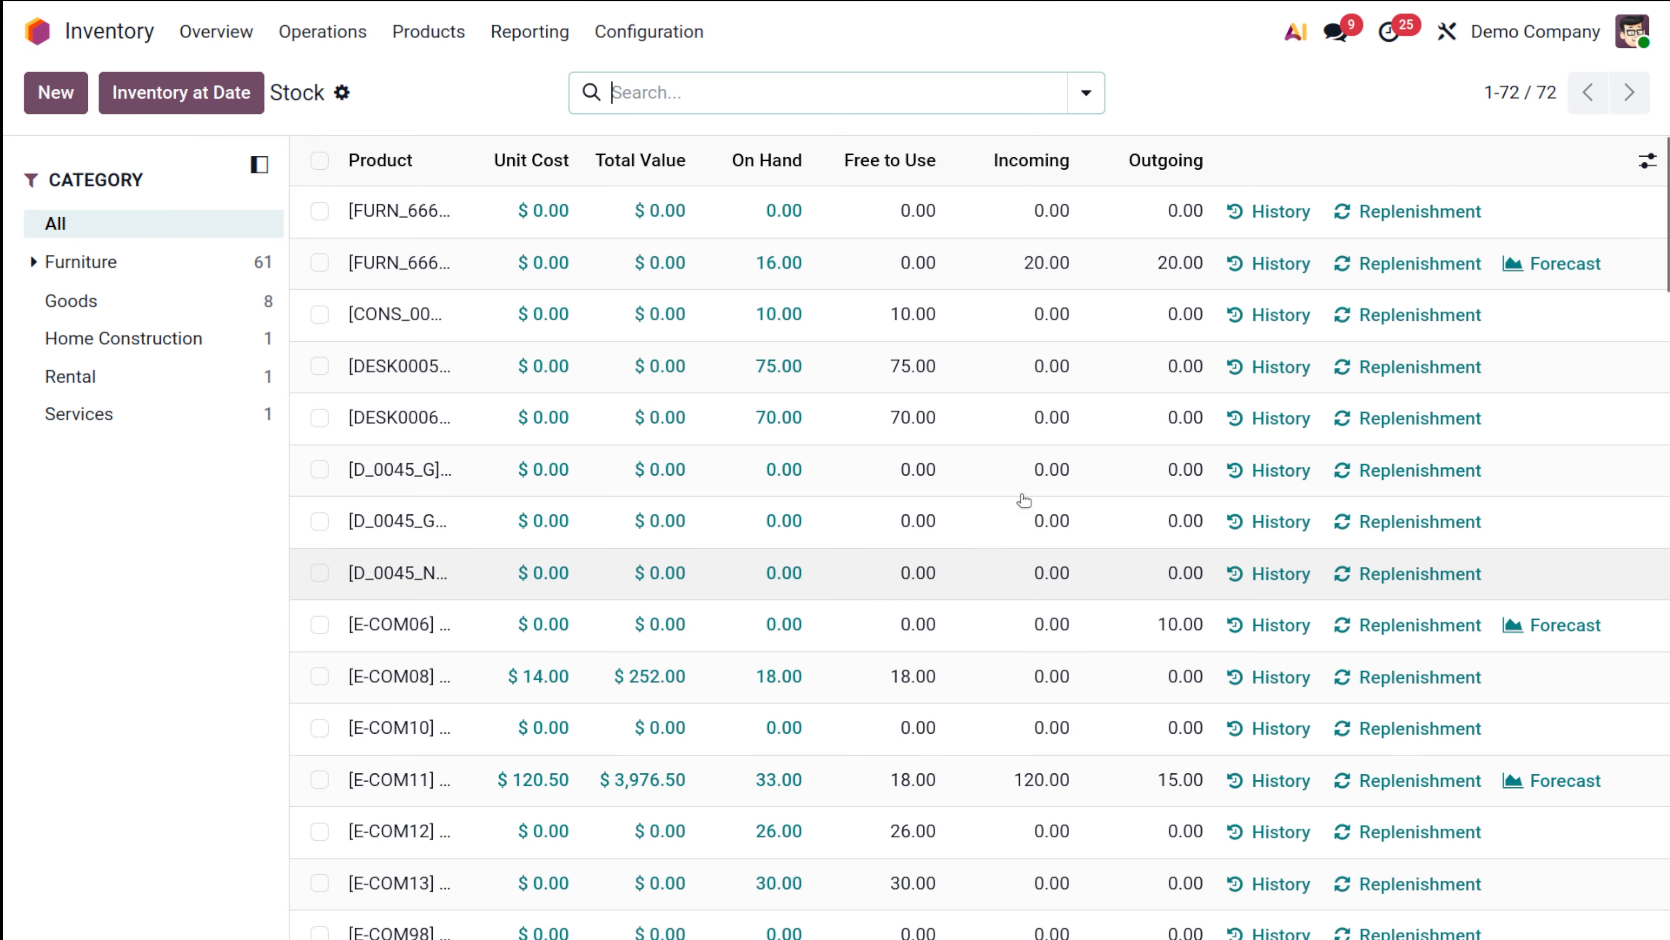
# - Check the available inventory reports and return from the Stock report to the Inventory Overview
pyautogui.click(519, 44)
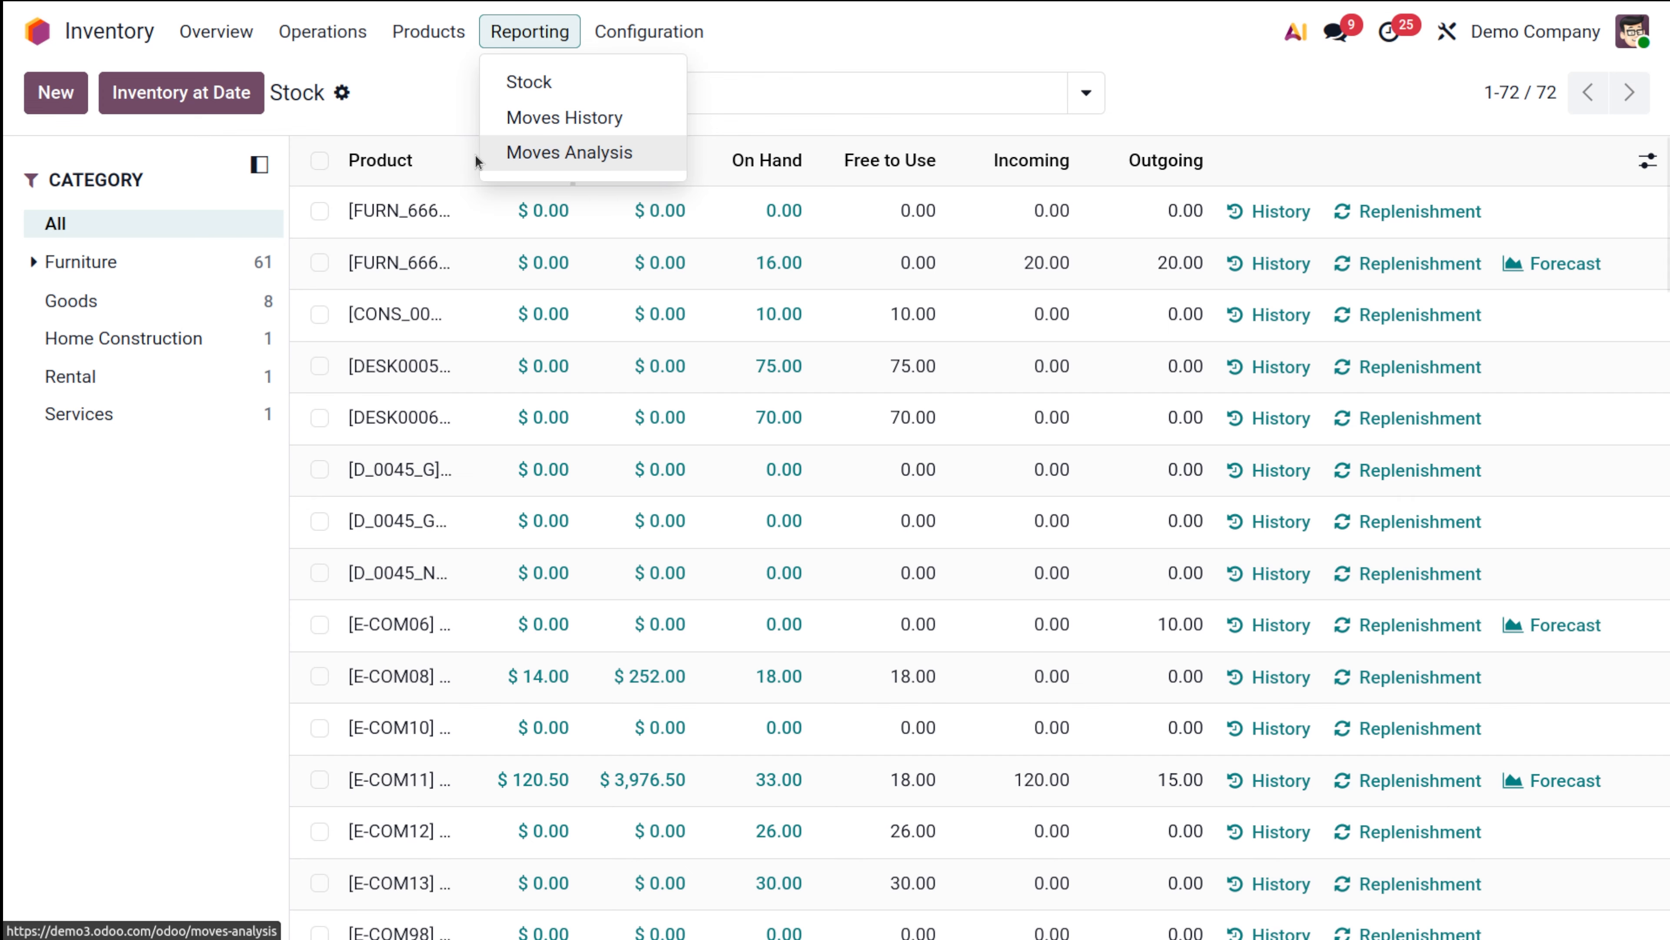
pyautogui.click(401, 95)
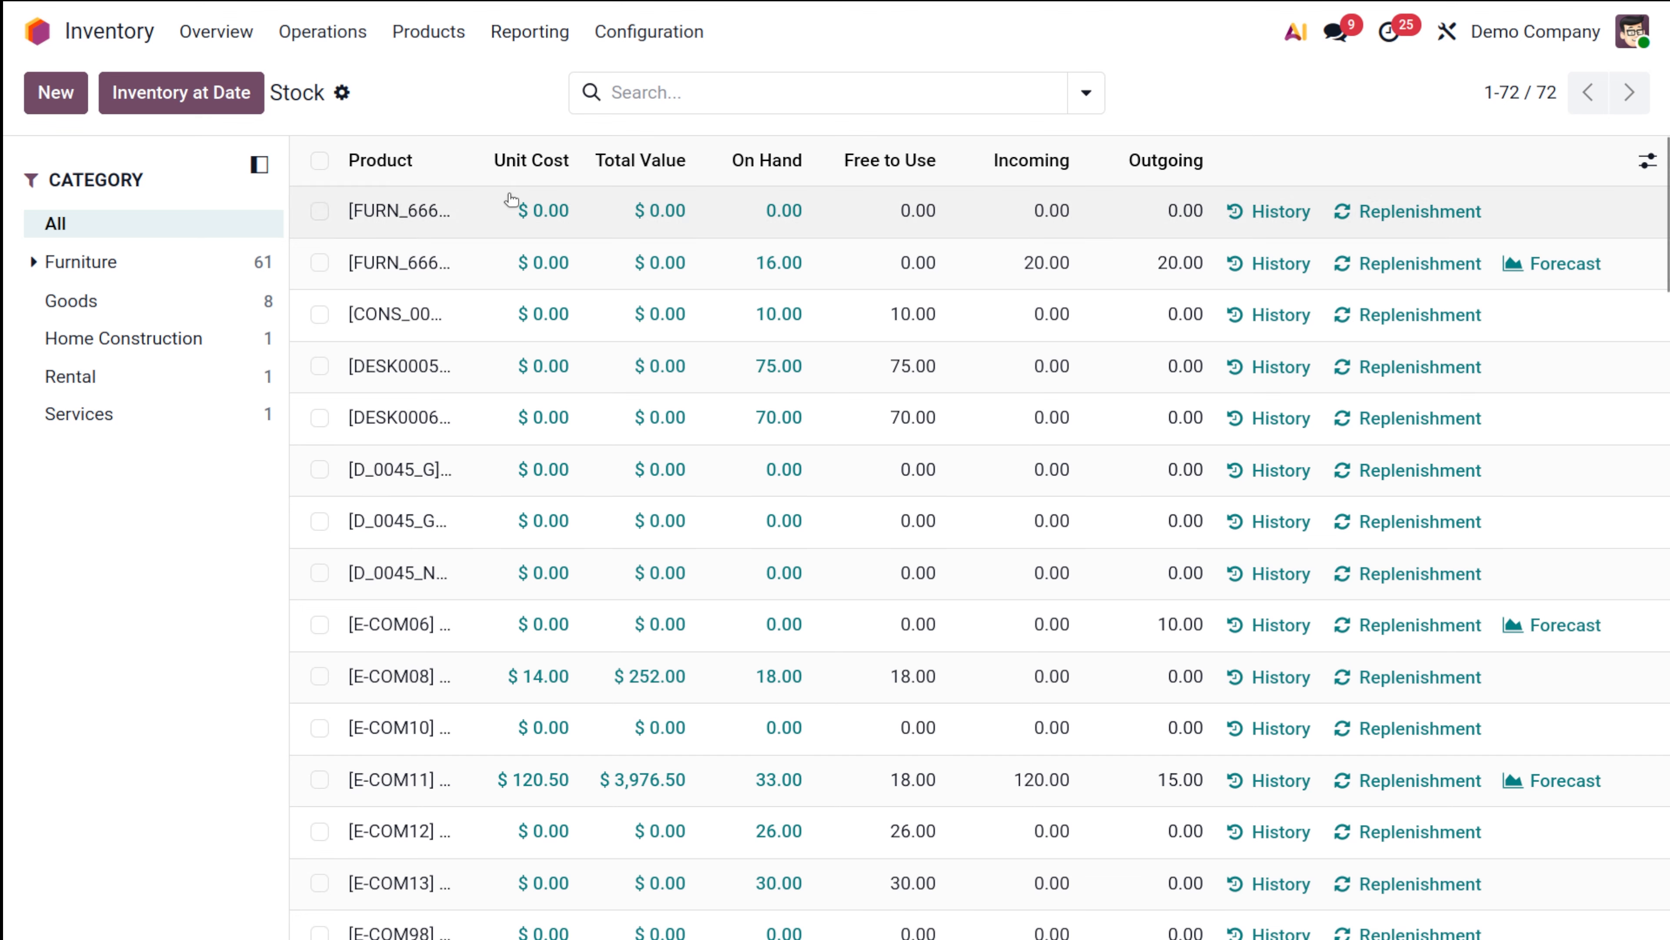
pyautogui.click(184, 48)
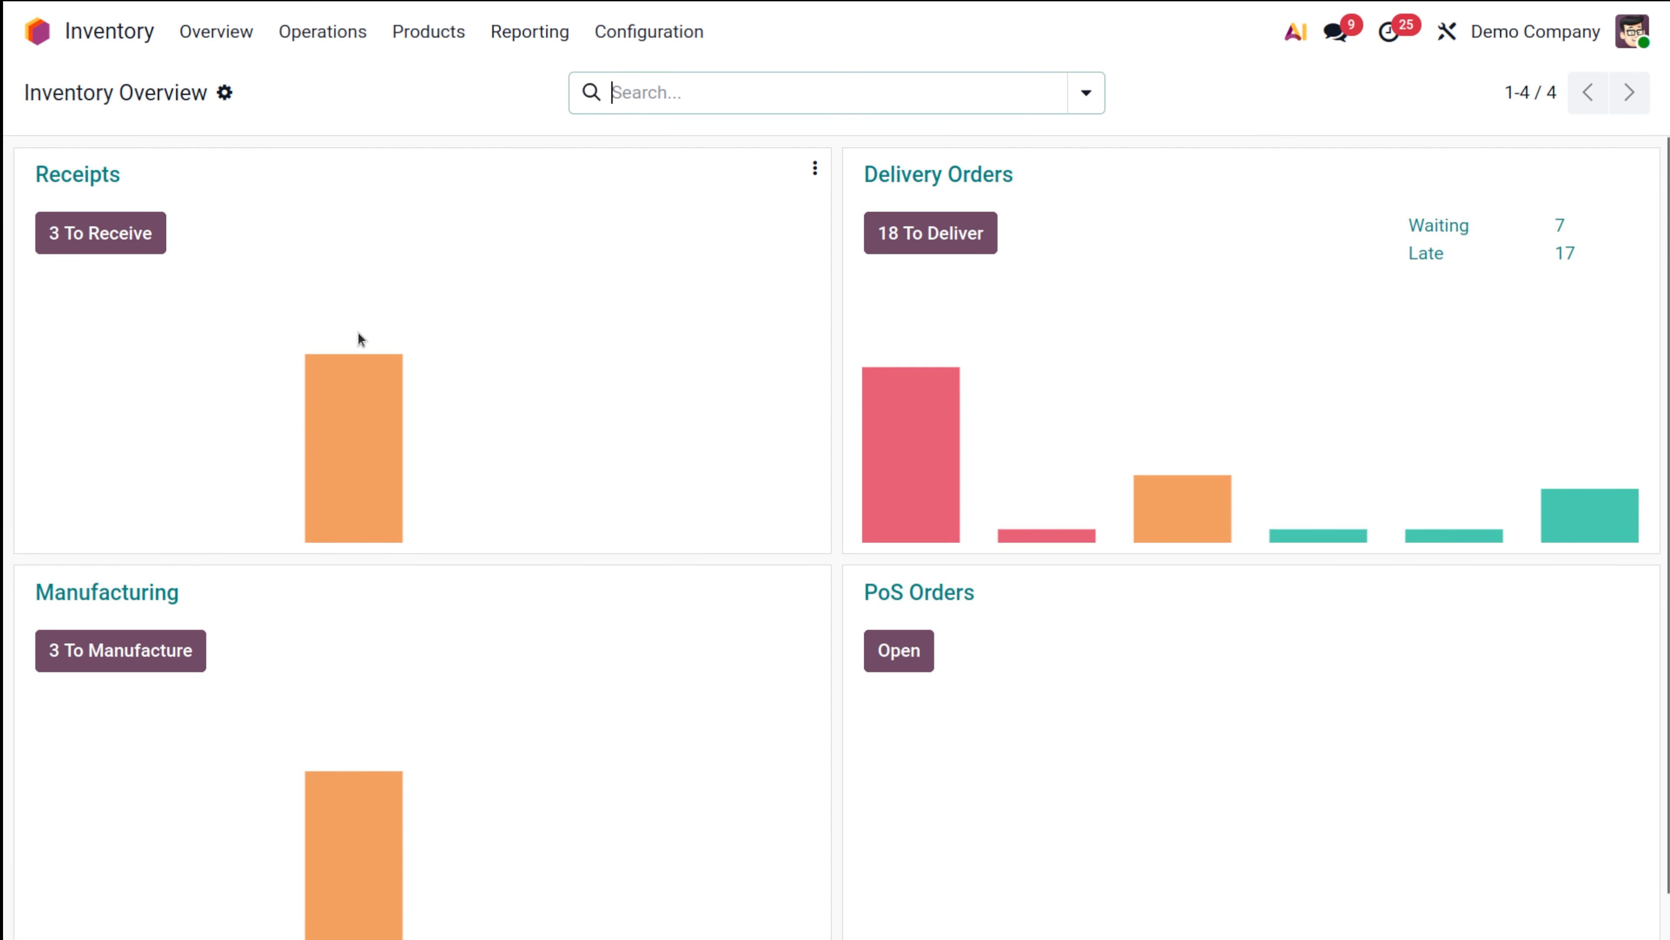